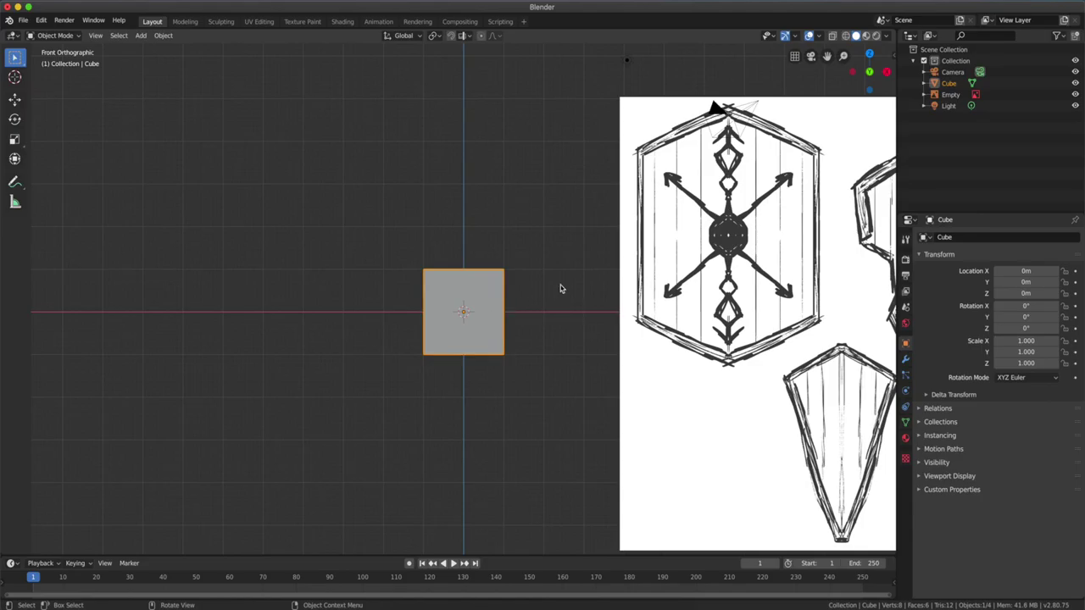
# Flatten and enlarge the default cube into a thin slab seen from the front
pyautogui.moveTo(560, 290); pyautogui.dragTo(593, 254, button='middle')
pyautogui.press('Tab')
pyautogui.press('s')
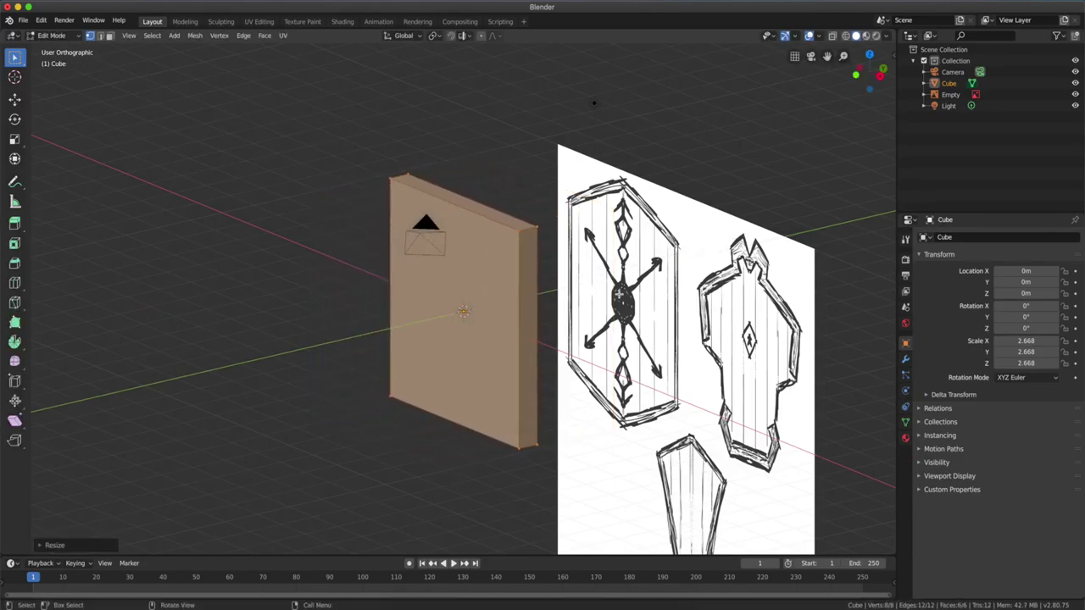
pyautogui.press('KP_1')
pyautogui.hotkey('alt', 'a')
pyautogui.press('a')
# Loop-cut the slab and pull its top and bottom middle points into a hexagon
pyautogui.click(463, 196)
pyautogui.moveTo(464, 196); pyautogui.dragTo(453, 169, button='middle')
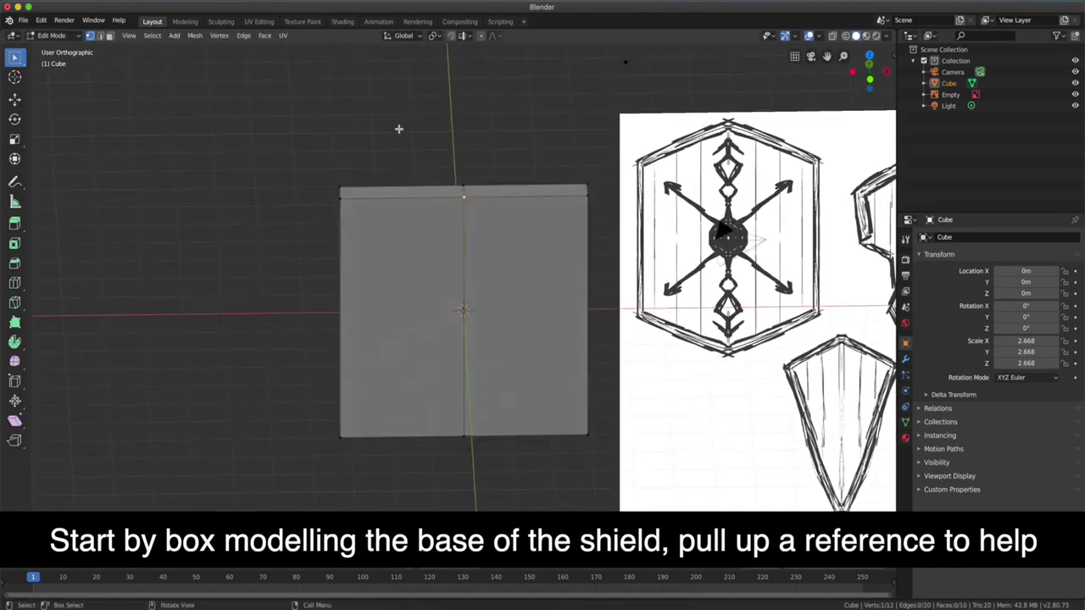
pyautogui.press('KP_1')
pyautogui.press('s')
pyautogui.press('z')
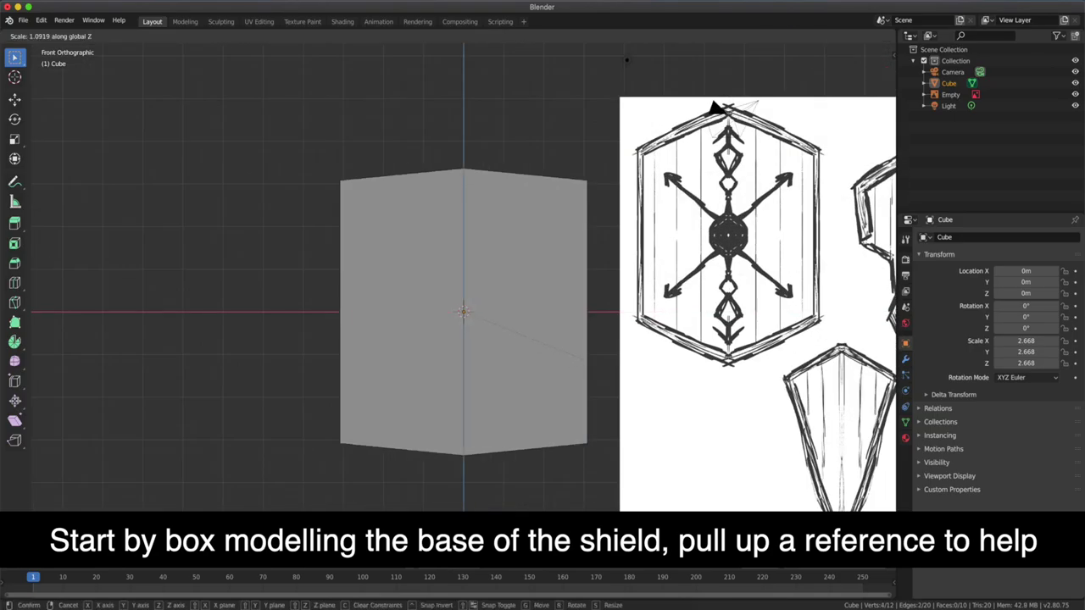
pyautogui.press('Return')
pyautogui.press('a')
pyautogui.press('s')
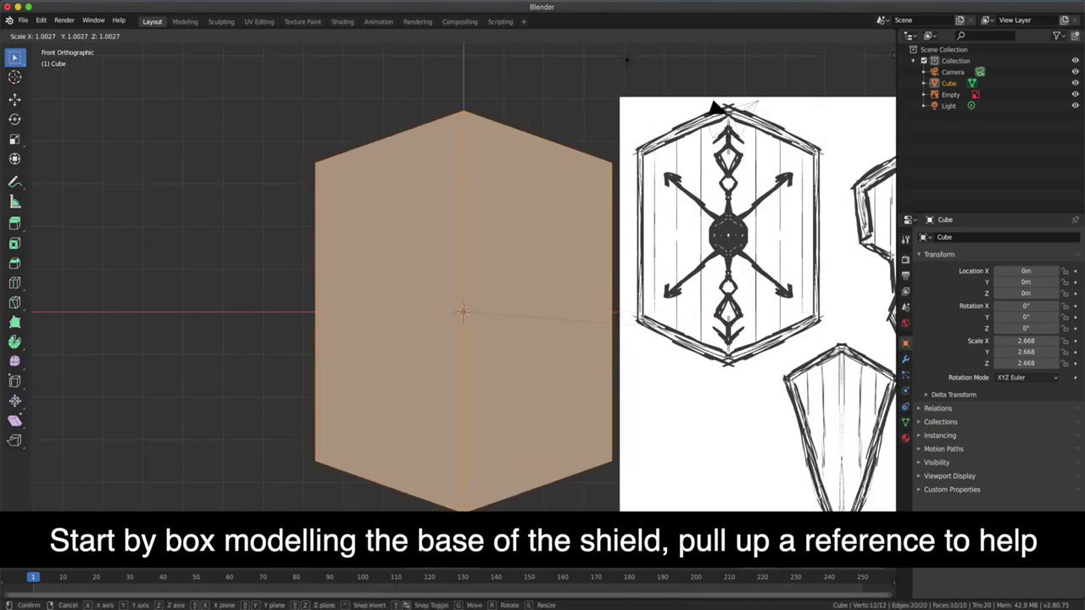
pyautogui.click(408, 114)
# Inset the two front faces of the hexagon to form a border
pyautogui.press('3')
pyautogui.click(501, 282)
pyautogui.keyDown('shift'); pyautogui.click(447, 264); pyautogui.keyUp('shift')
pyautogui.moveTo(572, 264)
pyautogui.mouseDown(button='middle')
pyautogui.moveTo(706, 177)
pyautogui.moveTo(545, 192)
pyautogui.moveTo(474, 169)
pyautogui.moveTo(594, 153)
pyautogui.moveTo(454, 131)
pyautogui.moveTo(433, 51)
pyautogui.mouseUp(button='middle')
pyautogui.press('i')
pyautogui.click(707, 177)
# Extrude the border strip loop, pivoting on individual origins, to thicken the rim
pyautogui.click(448, 144)
pyautogui.keyDown('alt'); pyautogui.click(448, 144); pyautogui.keyUp('alt')
pyautogui.click(434, 35)
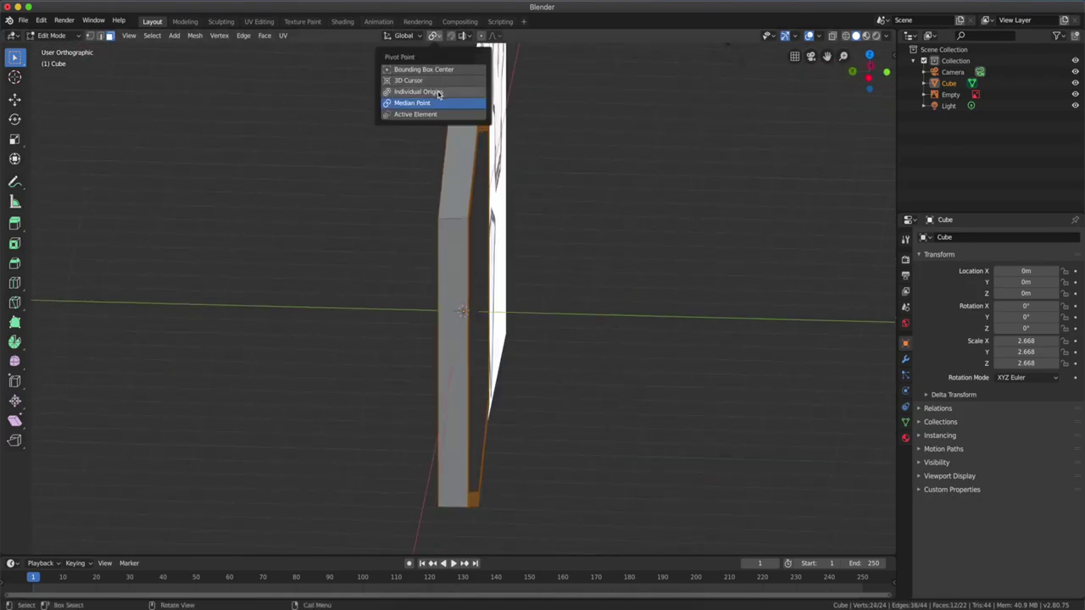
pyautogui.click(437, 106)
pyautogui.press('e')
pyautogui.click(560, 162)
pyautogui.hotkey('ctrl', 'z')
pyautogui.hotkey('ctrl', 'z')
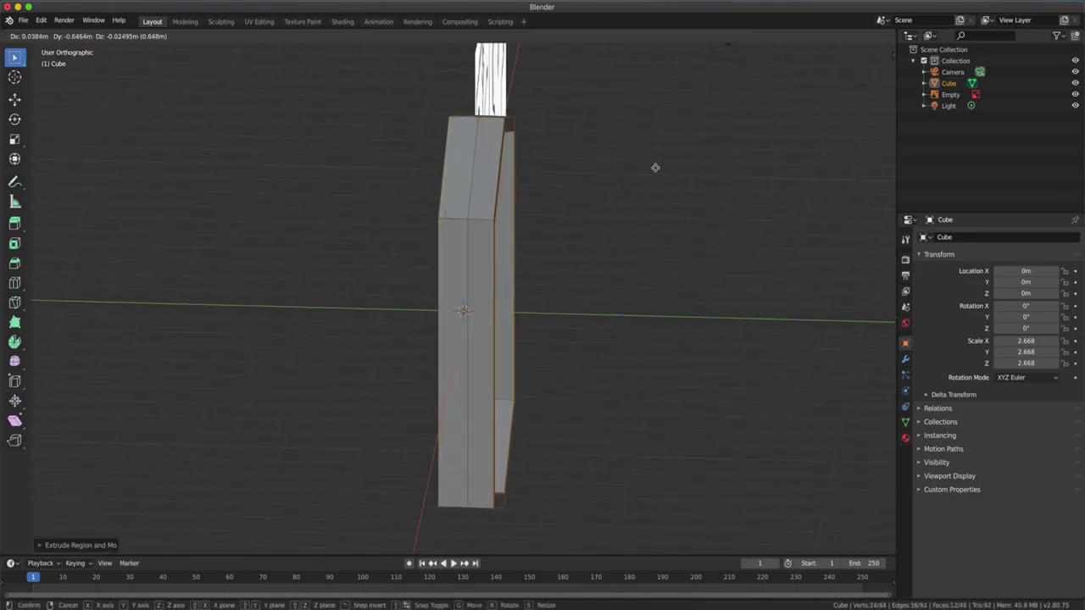
pyautogui.hotkey('ctrl', 'z')
pyautogui.hotkey('ctrl', 'z')
pyautogui.hotkey('ctrl', 'z')
pyautogui.press('e')
pyautogui.click(576, 199)
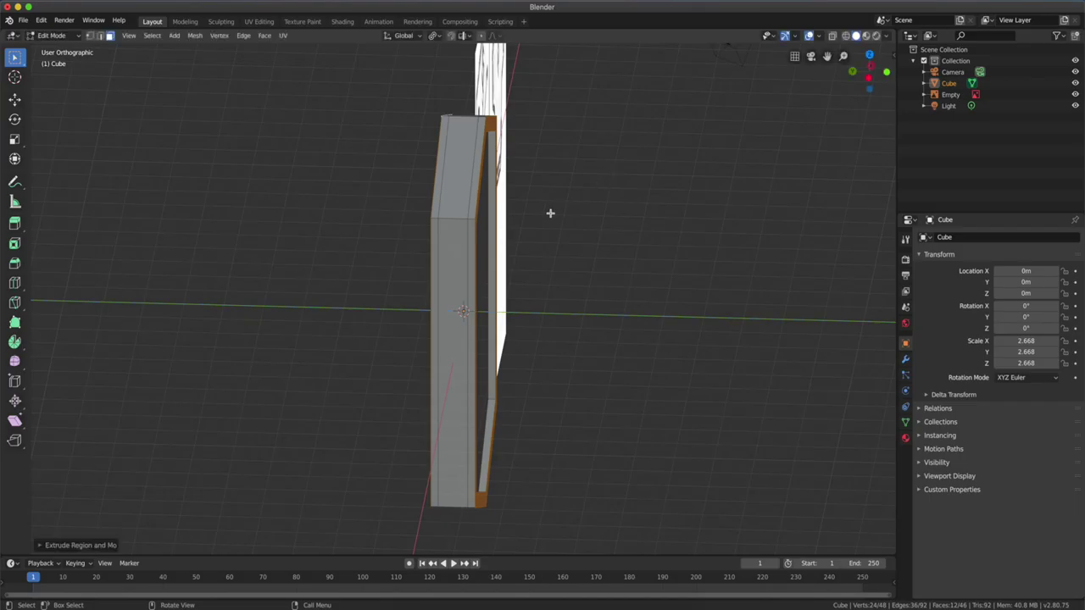
# Delete the centre face, leaving a hollow hexagonal rim frame
pyautogui.press('KP_1')
pyautogui.click(514, 213)
pyautogui.press('x')
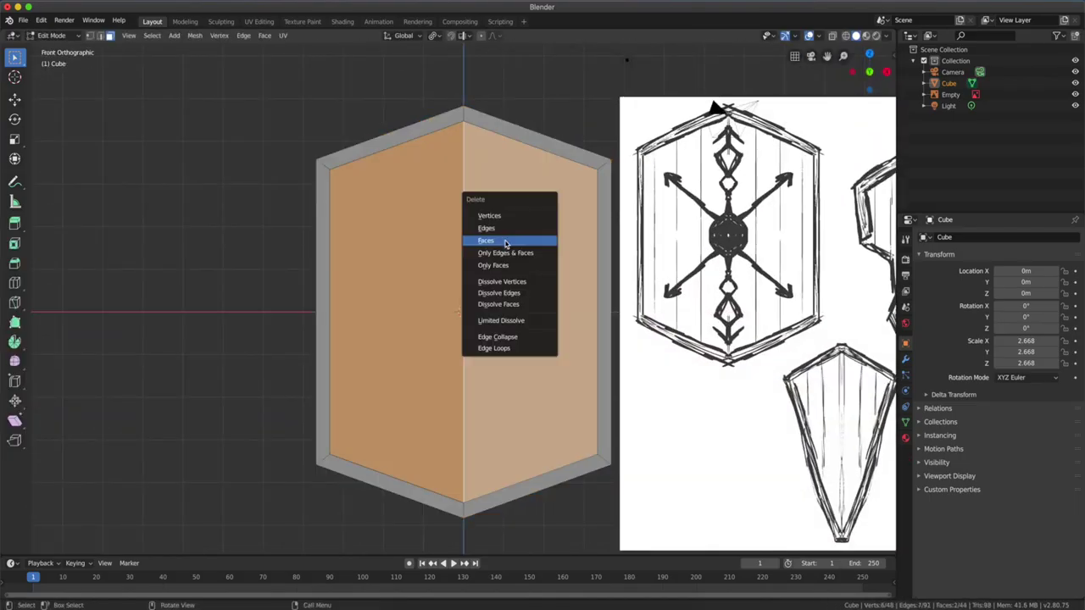
pyautogui.click(509, 240)
pyautogui.press('Tab')
pyautogui.moveTo(771, 130)
pyautogui.mouseDown(button='middle')
pyautogui.moveTo(543, 241)
pyautogui.moveTo(497, 249)
pyautogui.mouseUp(button='middle')
pyautogui.press('KP_1')
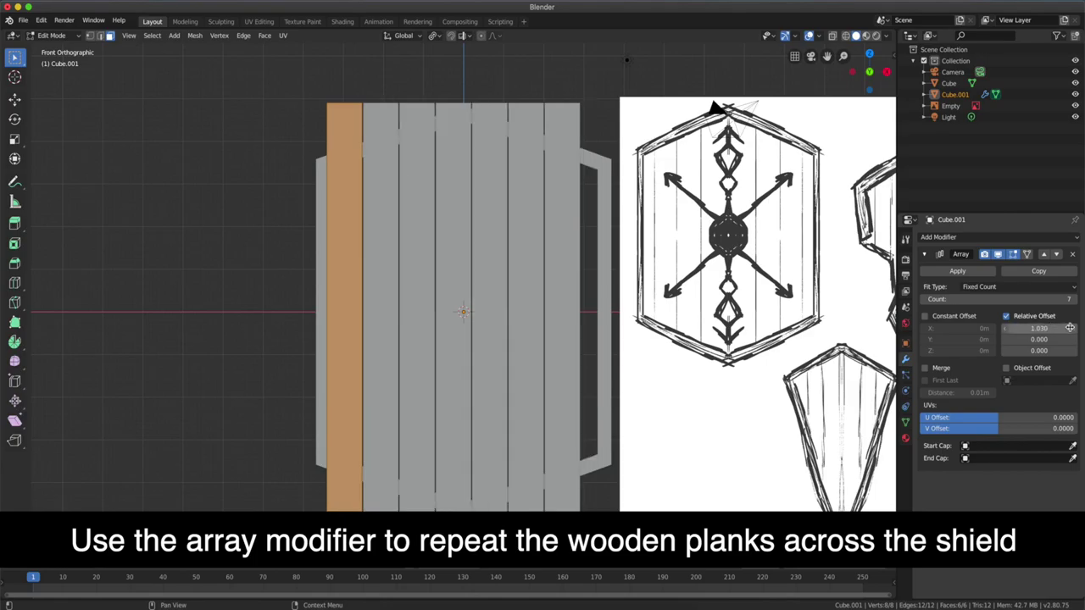
# Scale the plank row thin along Y and line it up with the frame
pyautogui.press('s')
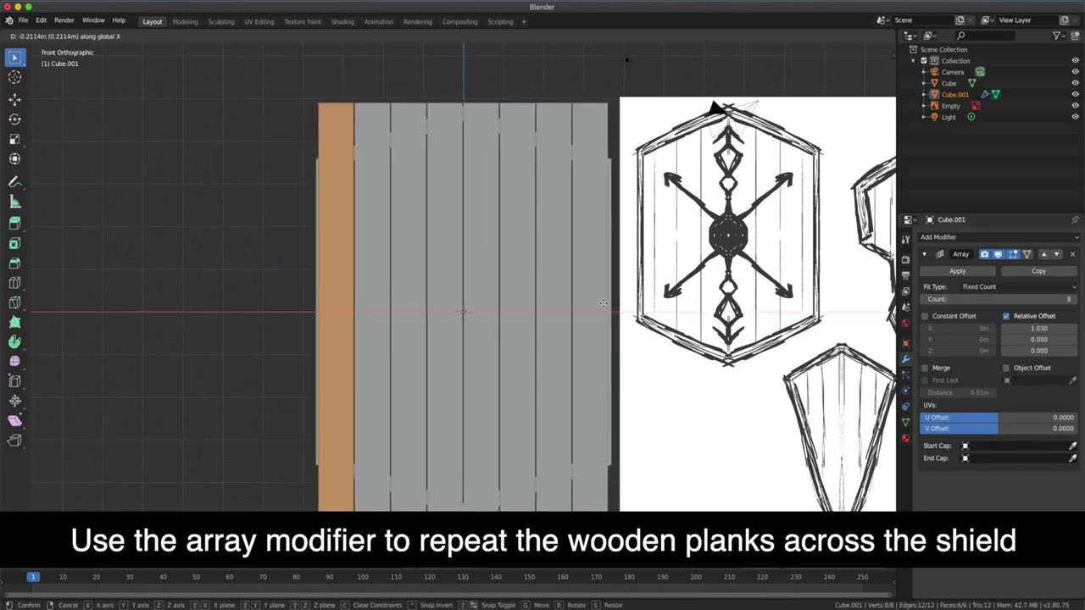
pyautogui.press('Escape')
pyautogui.moveTo(490, 308); pyautogui.dragTo(562, 322, button='middle')
pyautogui.press('s')
pyautogui.press('y')
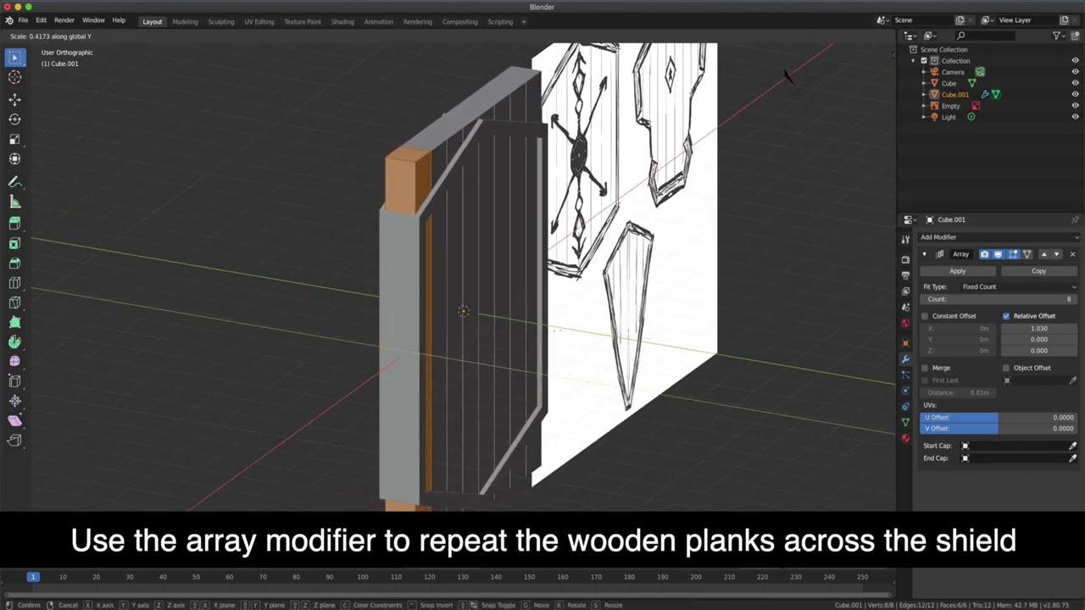
pyautogui.click(553, 328)
pyautogui.moveTo(553, 327)
pyautogui.mouseDown(button='middle')
pyautogui.moveTo(605, 308)
pyautogui.moveTo(645, 254)
pyautogui.mouseUp(button='middle')
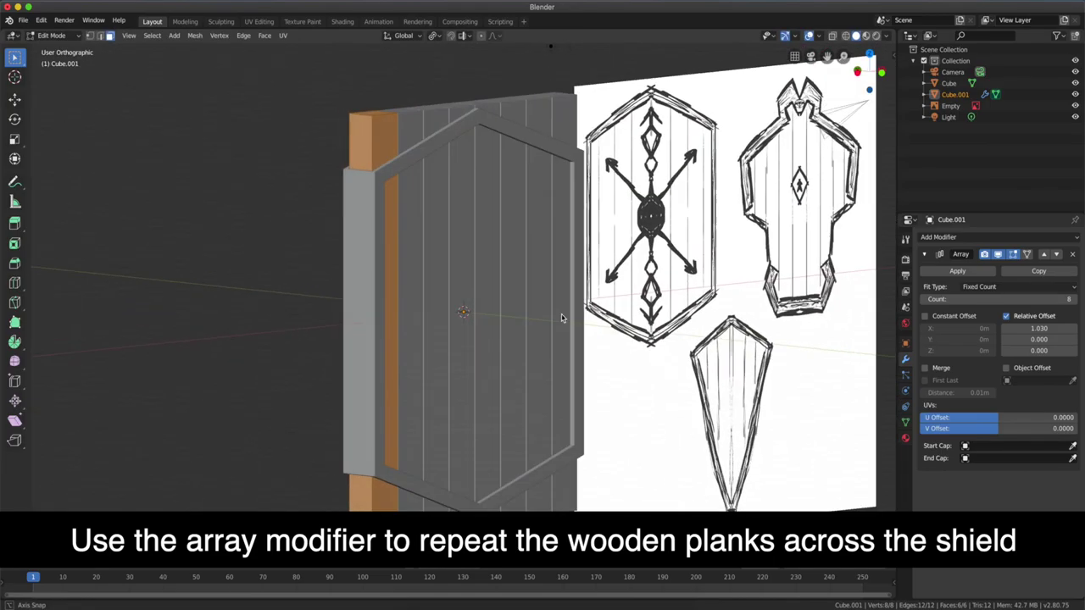
pyautogui.press('s')
pyautogui.press('y')
pyautogui.click(641, 307)
pyautogui.moveTo(642, 307); pyautogui.dragTo(642, 308, button='middle')
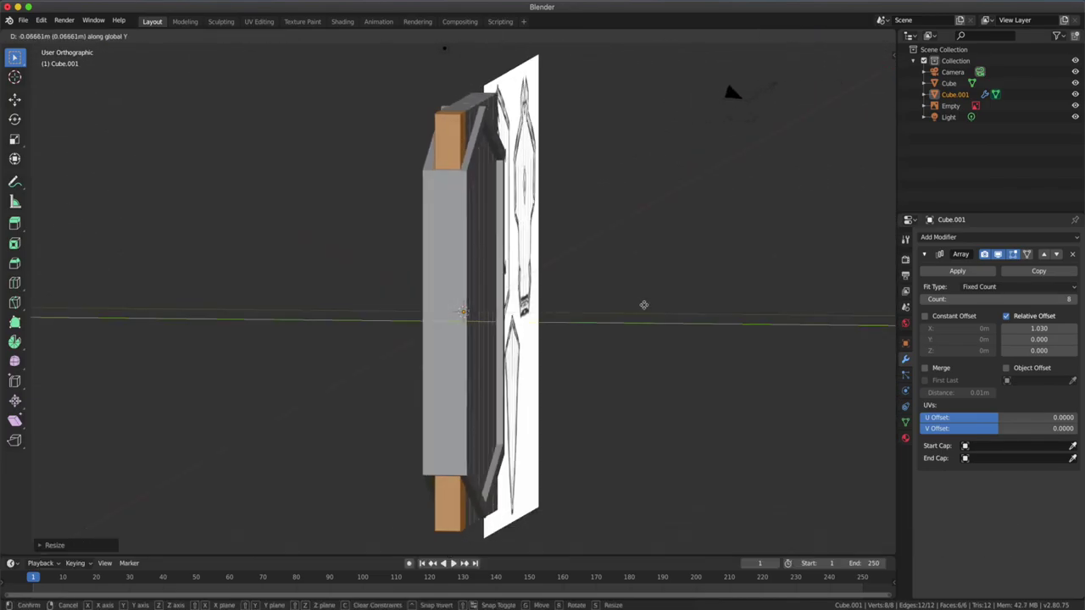
pyautogui.press('KP_1')
# Apply the Array modifier so the eight planks become permanent geometry
pyautogui.press('Tab')
pyautogui.click(957, 271)
pyautogui.press('Tab')
pyautogui.hotkey('alt', 'a')
# In X-ray front view, select the planks' top corner points and start moving them vertically
pyautogui.hotkey('alt', 'z')
pyautogui.moveTo(594, 306); pyautogui.dragTo(534, 154, button='middle')
pyautogui.press('KP_1')
pyautogui.click(515, 172)
pyautogui.press('g')
pyautogui.press('x')
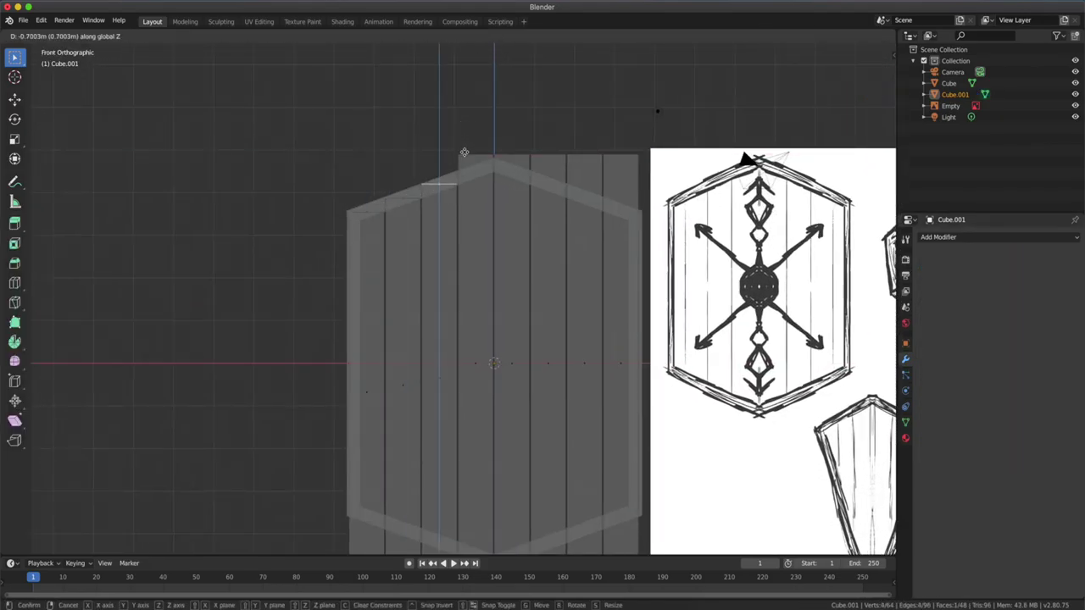
# Move the plank end points vertically to follow the hexagon's top peak and bottom point
pyautogui.click(496, 149)
pyautogui.scroll(-2, 449, 443)
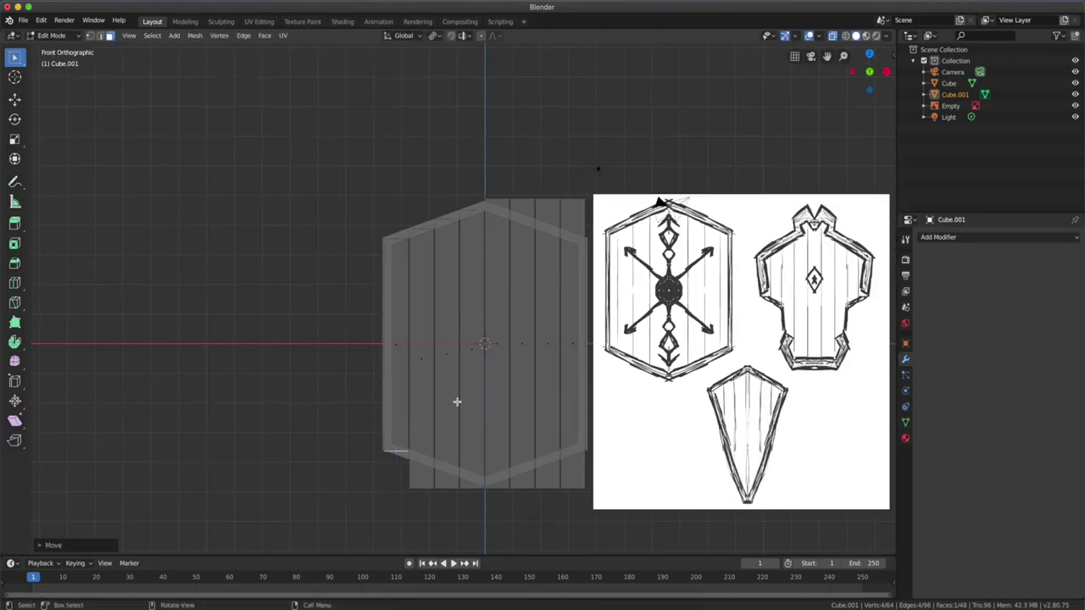
pyautogui.scroll(5, 450, 402)
pyautogui.scroll(-1, 466, 432)
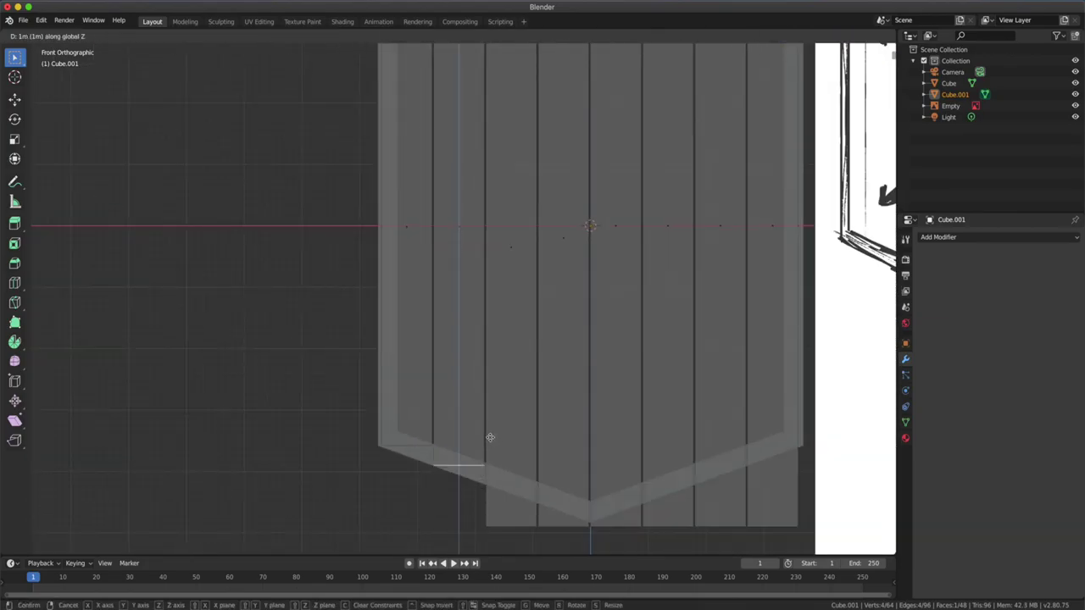
pyautogui.scroll(-1, 560, 445)
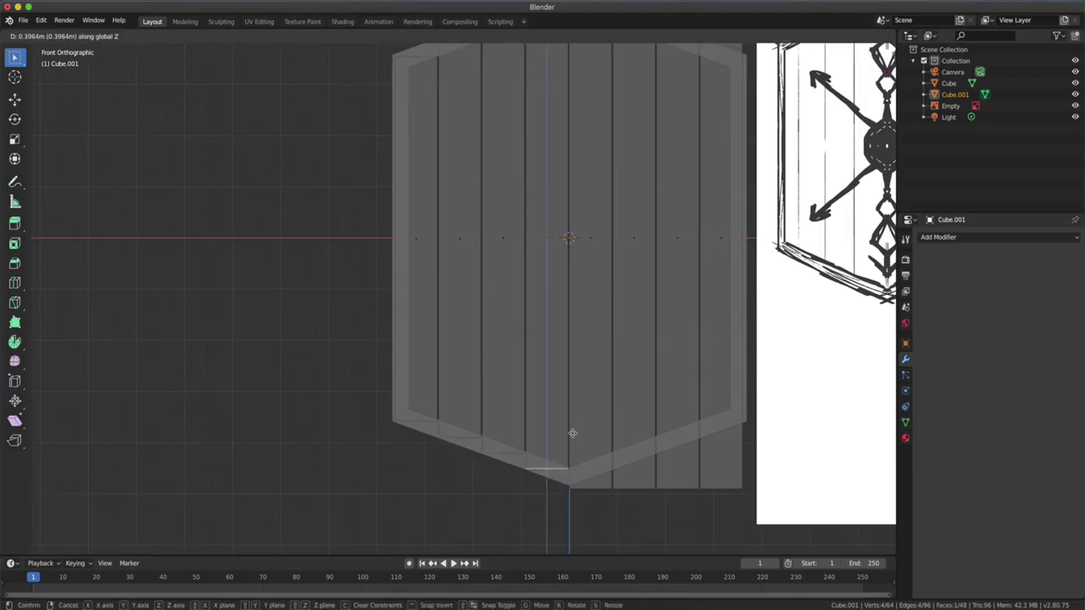
pyautogui.scroll(-1, 576, 434)
pyautogui.scroll(1, 525, 87)
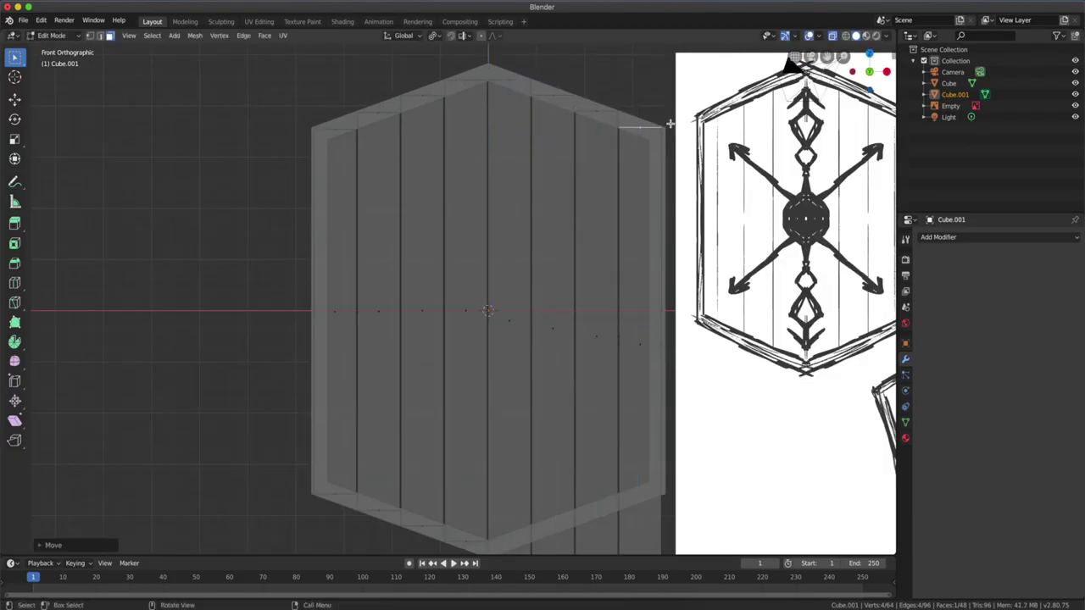
pyautogui.scroll(-5, 551, 363)
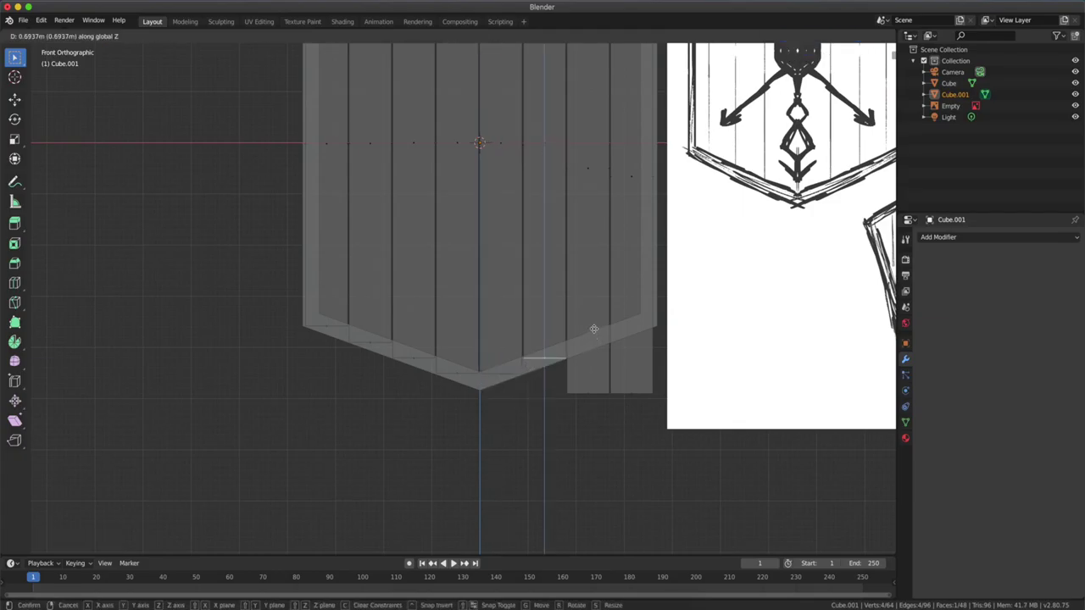
pyautogui.click(610, 365)
pyautogui.press('g')
pyautogui.press('z')
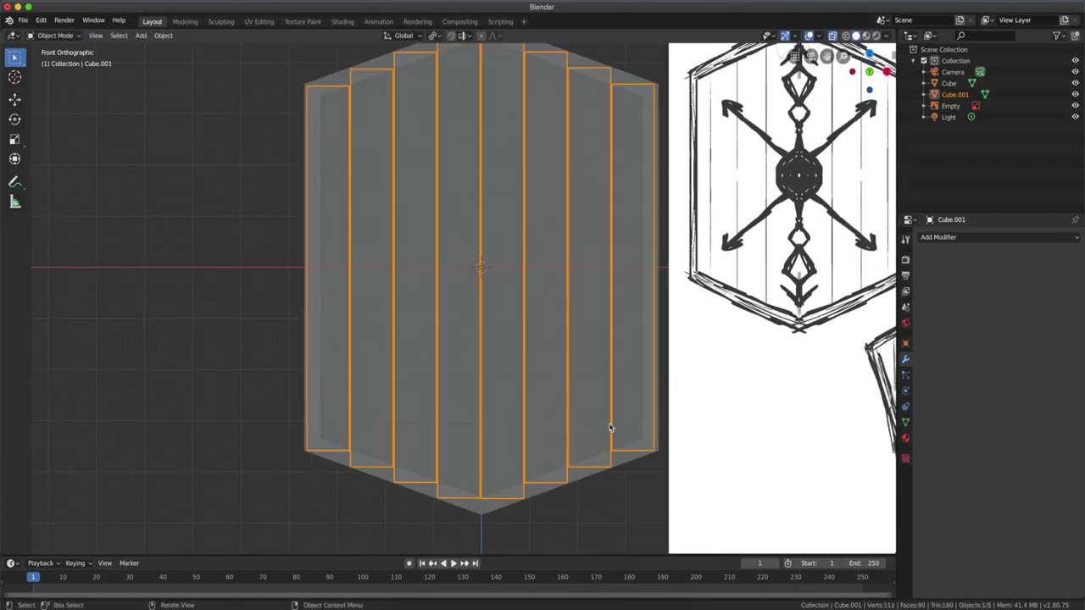
# Widen the rim along X so it fits around the planks
pyautogui.hotkey('alt', 'a')
pyautogui.moveTo(609, 426)
pyautogui.mouseDown(button='middle')
pyautogui.moveTo(604, 233)
pyautogui.moveTo(696, 138)
pyautogui.mouseUp(button='middle')
pyautogui.press('Tab')
pyautogui.press('s')
pyautogui.press('x')
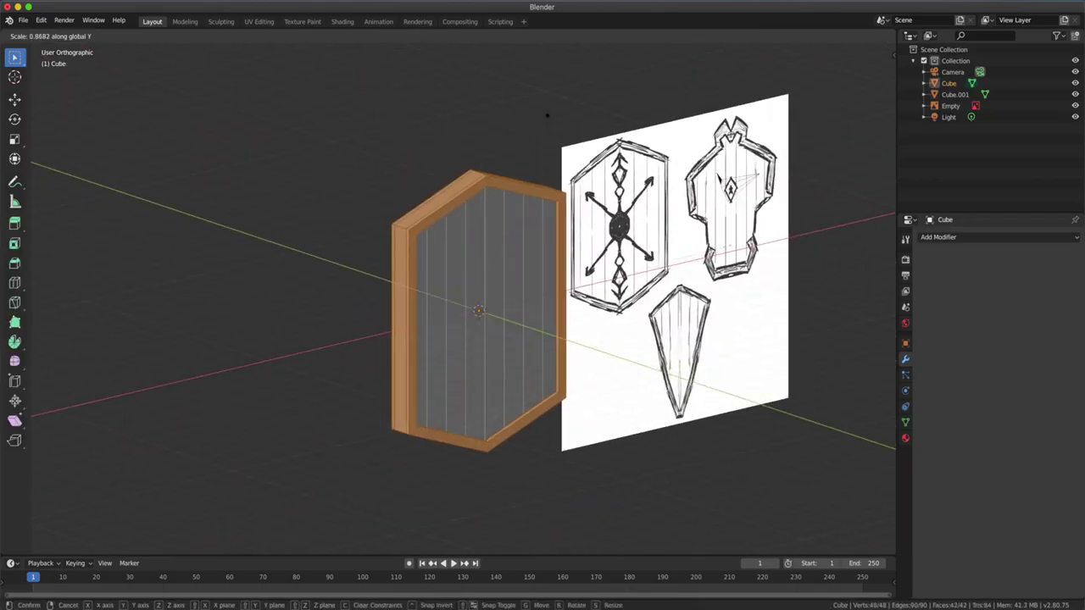
pyautogui.click(547, 115)
pyautogui.press('Tab')
pyautogui.moveTo(540, 116); pyautogui.dragTo(650, 277, button='middle')
pyautogui.press('KP_1')
pyautogui.scroll(3, 576, 257)
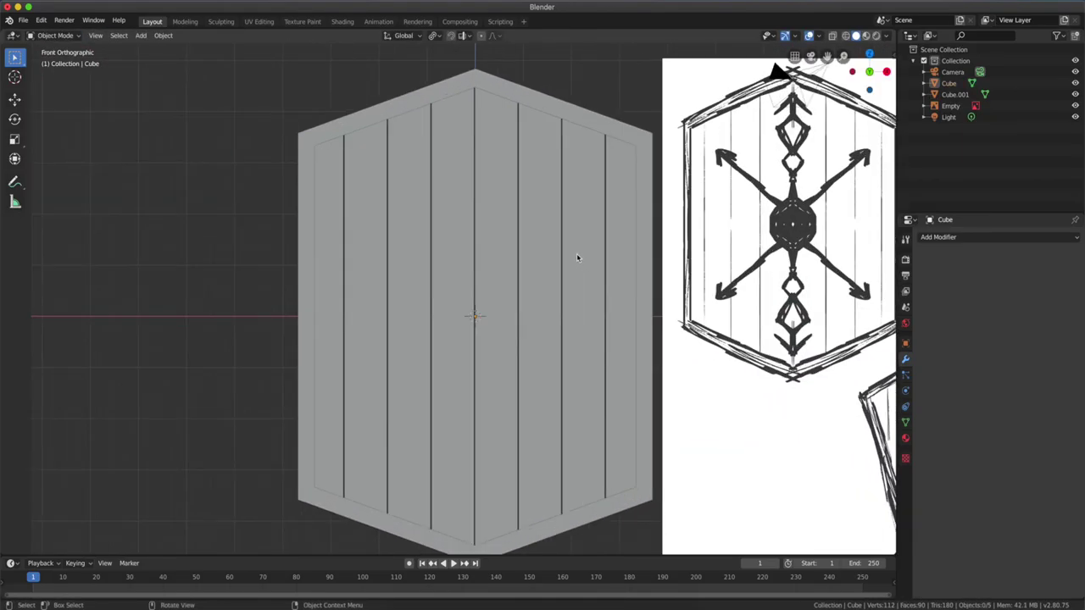
# Select the rim and planks together and stretch the shield slightly taller
pyautogui.moveTo(490, 259); pyautogui.dragTo(528, 296, button='middle')
pyautogui.press('KP_1')
pyautogui.scroll(-1, 508, 271)
pyautogui.hotkey('shift', 'a')
pyautogui.press('Escape')
pyautogui.press('a')
pyautogui.hotkey('alt', 'a')
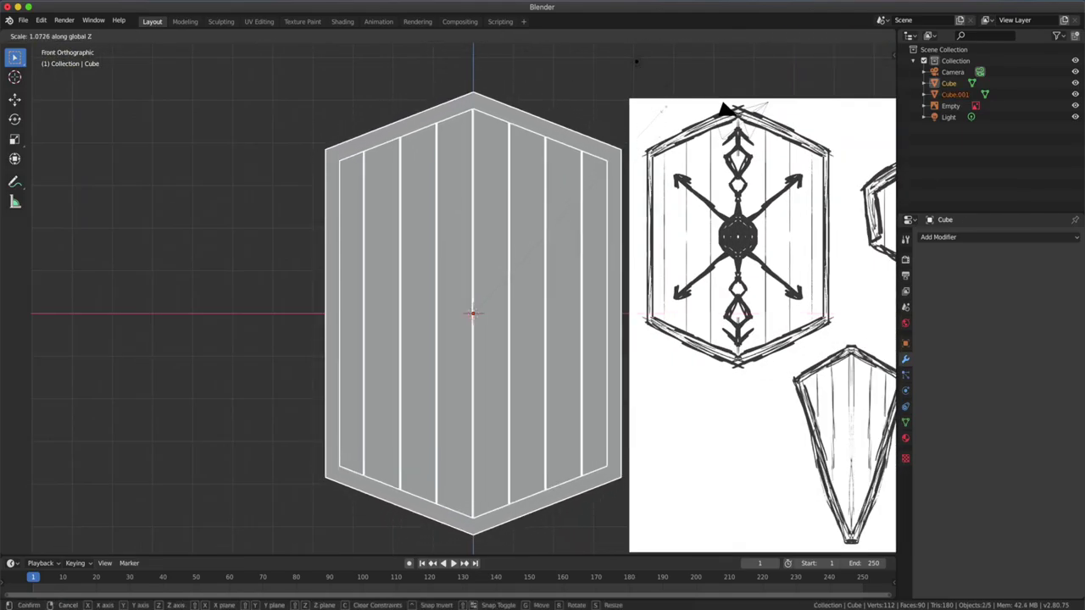
# Add a circle, fill it, then extrude and shrink it into a stepped boss
pyautogui.hotkey('shift', 'a')
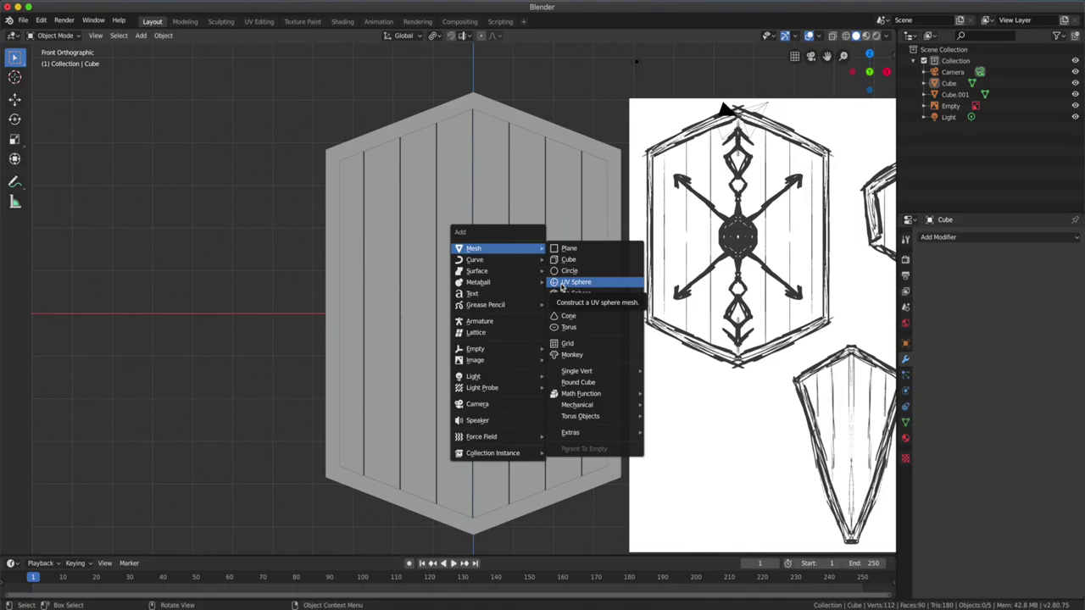
pyautogui.click(569, 271)
pyautogui.press('Tab')
pyautogui.moveTo(584, 269)
pyautogui.mouseDown(button='middle')
pyautogui.moveTo(585, 289)
pyautogui.moveTo(630, 315)
pyautogui.mouseUp(button='middle')
pyautogui.press('f')
pyautogui.press('e')
pyautogui.press('s')
pyautogui.press('Return')
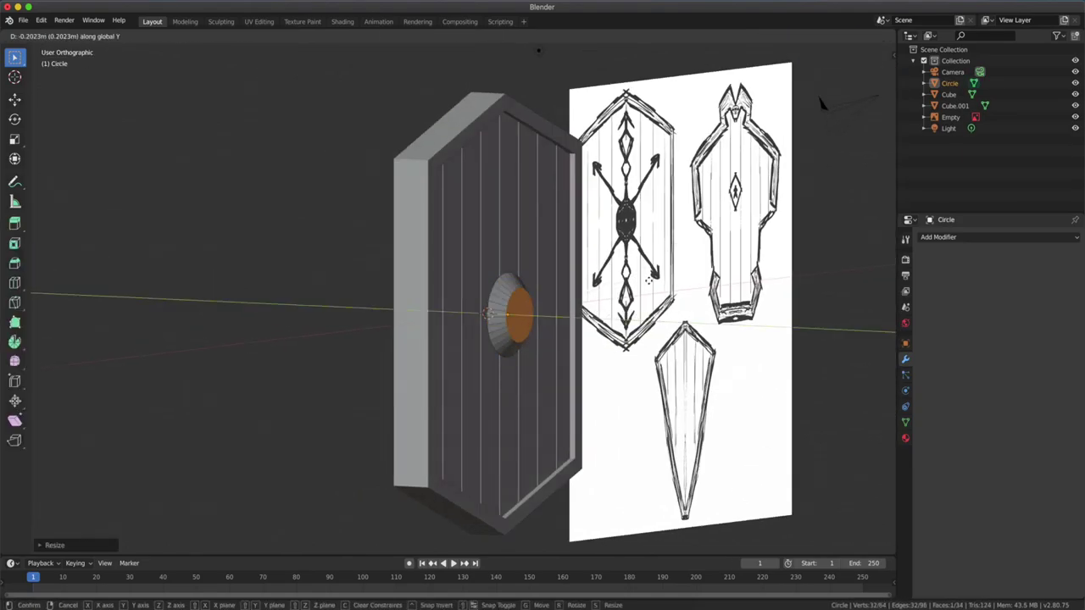
pyautogui.click(646, 280)
# Move the boss along Y to seat it on the shield front
pyautogui.moveTo(646, 280)
pyautogui.mouseDown(button='middle')
pyautogui.moveTo(623, 305)
pyautogui.moveTo(595, 304)
pyautogui.mouseUp(button='middle')
pyautogui.press('g')
pyautogui.press('y')
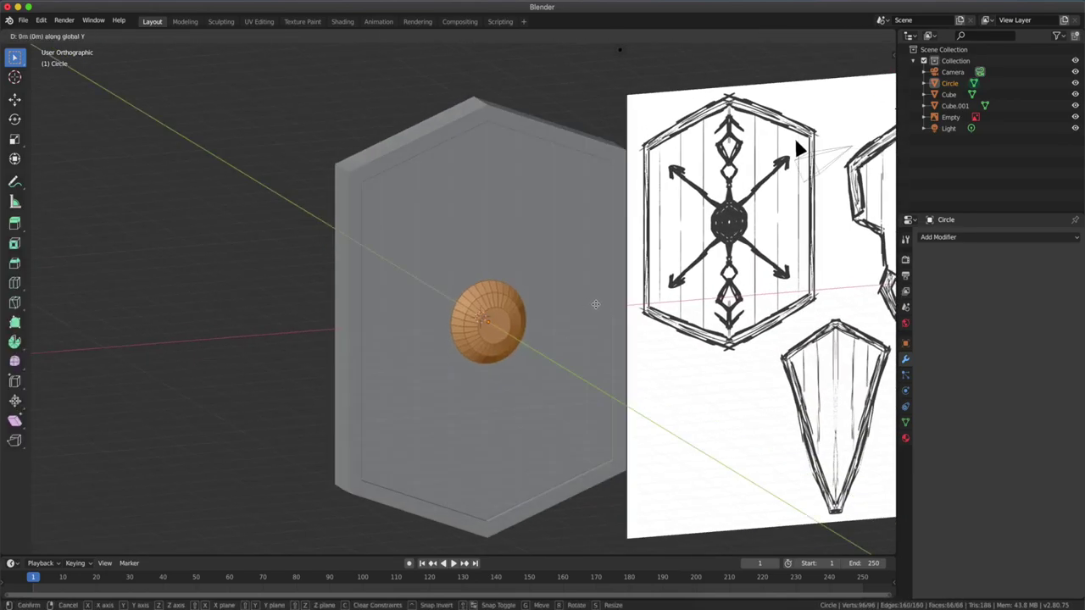
pyautogui.hotkey('shift', 'a')
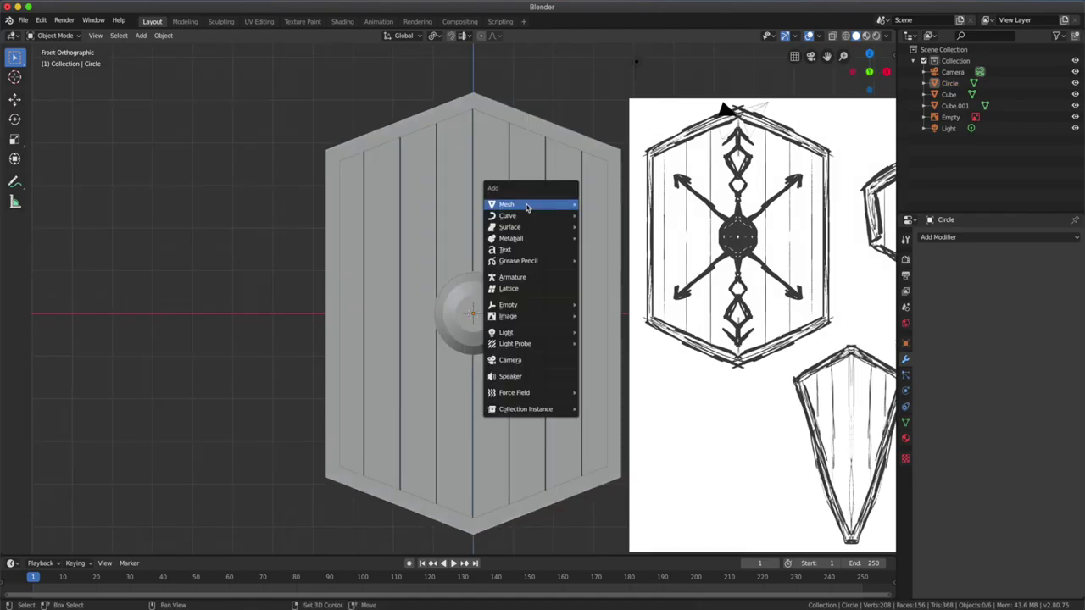
# Add a cube and scale and extrude it into a long bar
pyautogui.click(610, 222)
pyautogui.press('s')
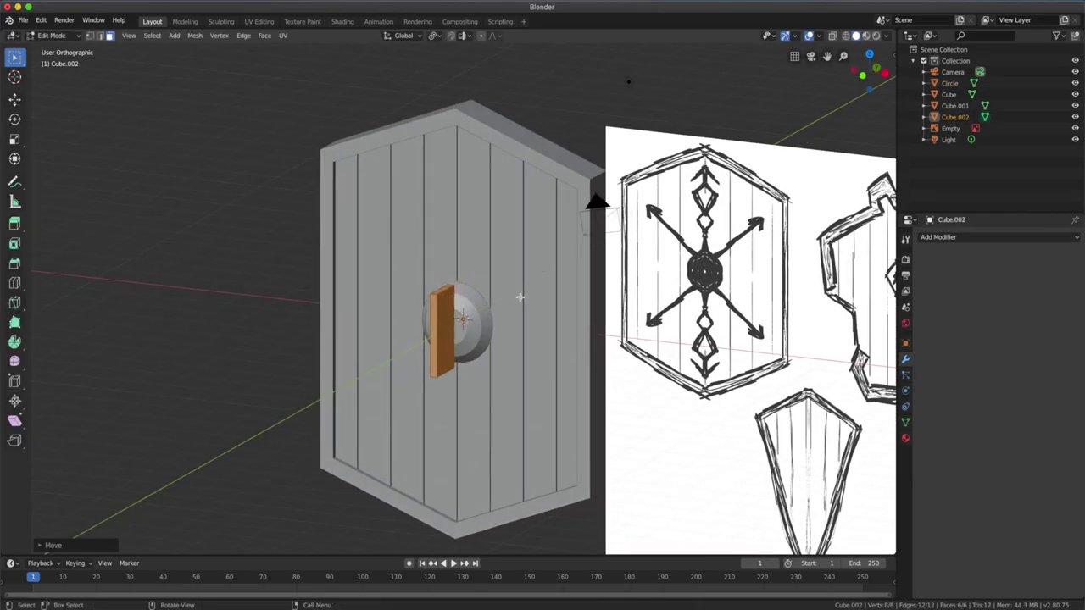
pyautogui.click(531, 313)
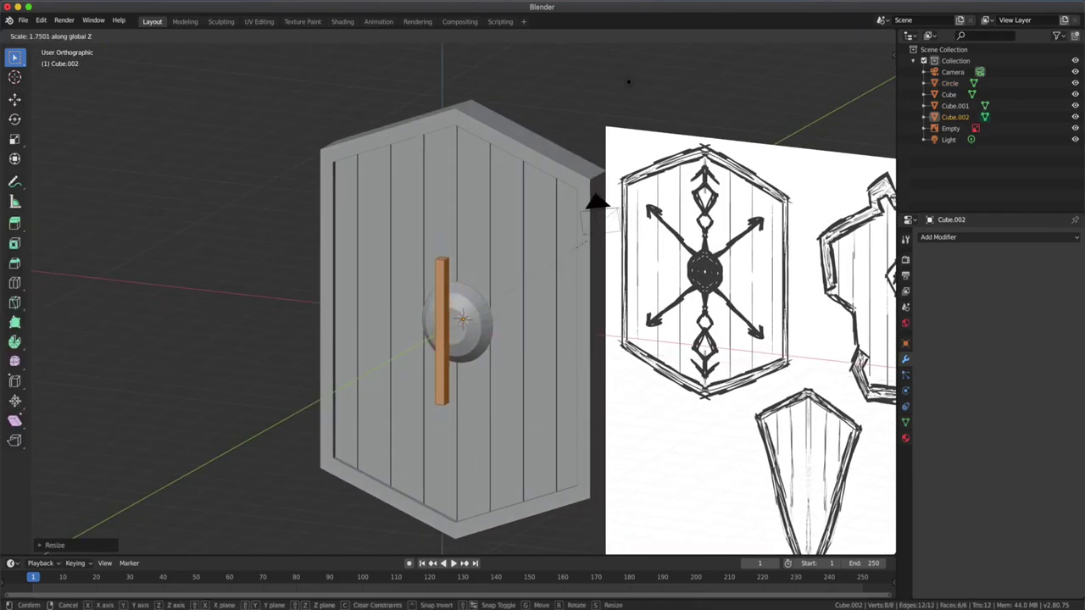
pyautogui.press('e')
pyautogui.press('y')
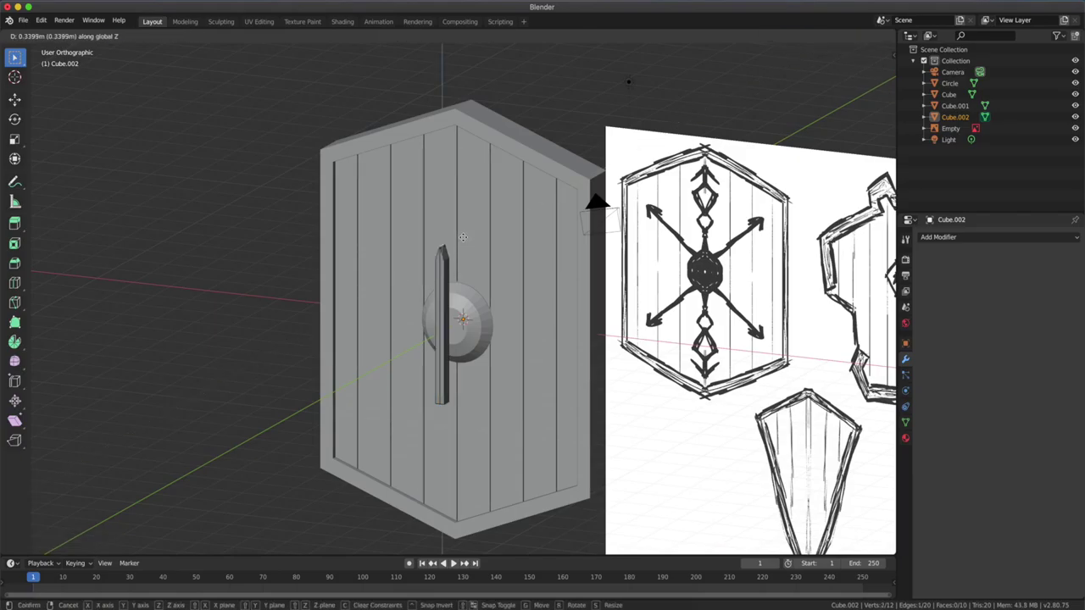
pyautogui.click(463, 237)
# Rotate the bar to a diagonal in front view and thin it along X
pyautogui.press('KP_1')
pyautogui.press('r')
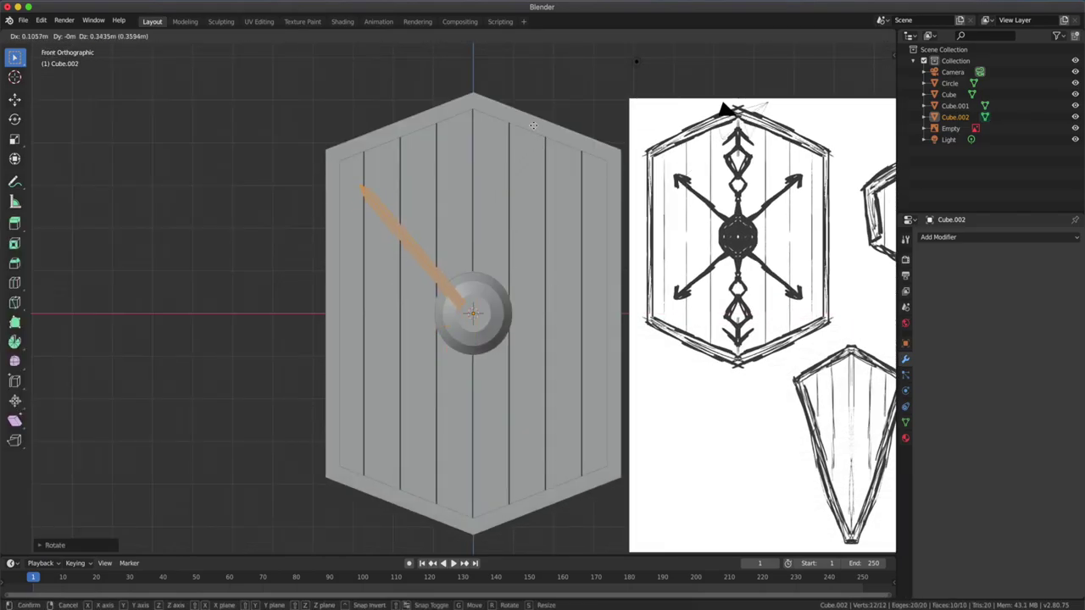
pyautogui.click(542, 133)
pyautogui.press('s')
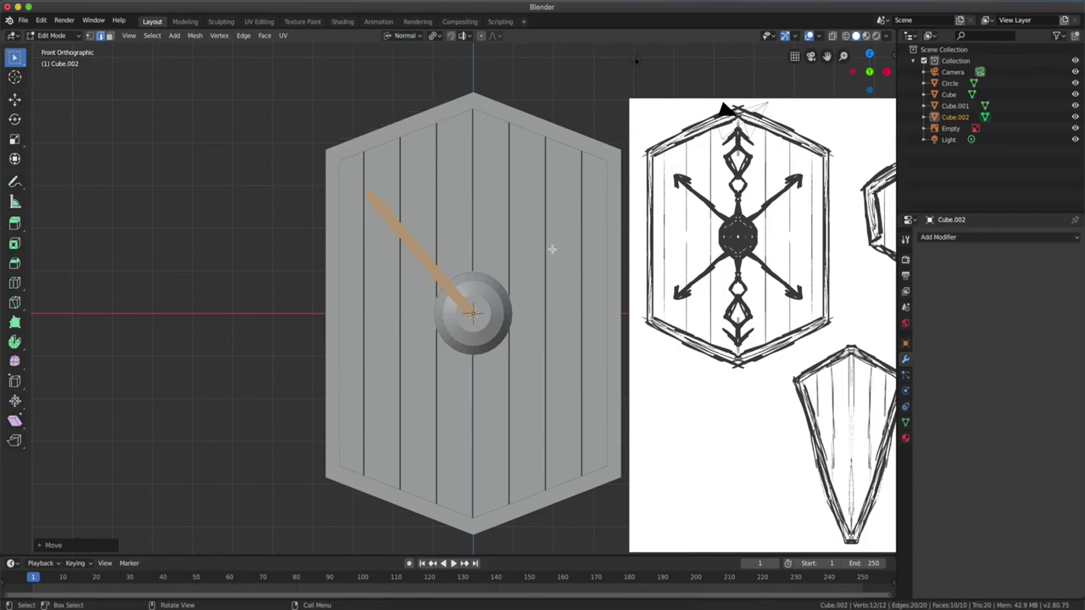
pyautogui.press('x')
pyautogui.press('x')
pyautogui.click(561, 119)
# Set transform orientation to Global and add a Mirror modifier to cross the bars
pyautogui.click(402, 35)
pyautogui.click(402, 71)
pyautogui.click(939, 237)
pyautogui.click(925, 365)
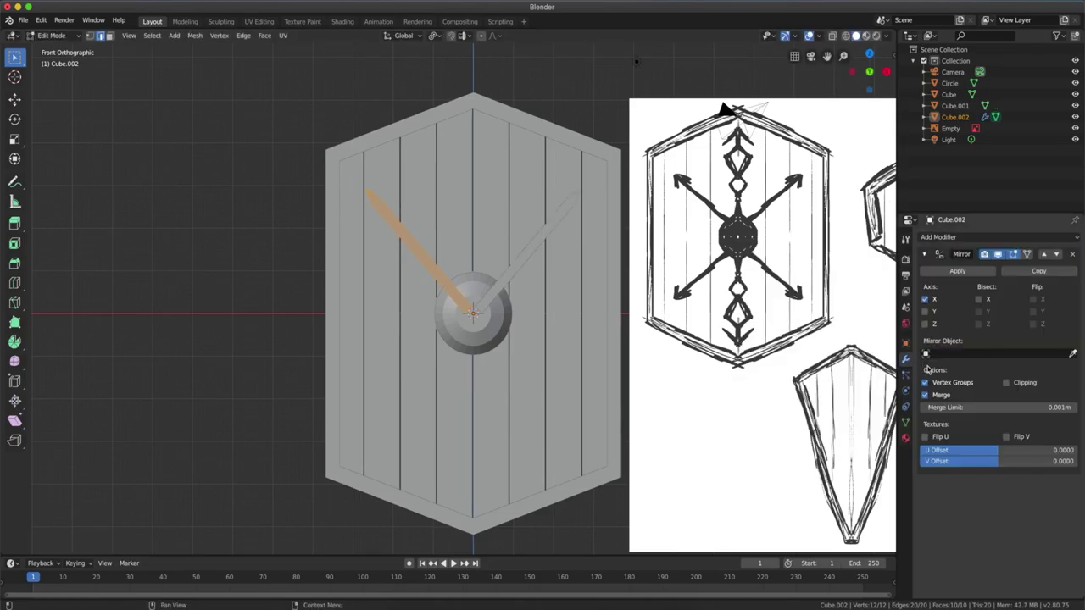
pyautogui.scroll(5, 557, 274)
pyautogui.scroll(-1, 568, 286)
# Move the crossed bars along Y so they rest on the shield face
pyautogui.press('Tab')
pyautogui.moveTo(569, 286); pyautogui.dragTo(593, 297, button='middle')
pyautogui.press('Tab')
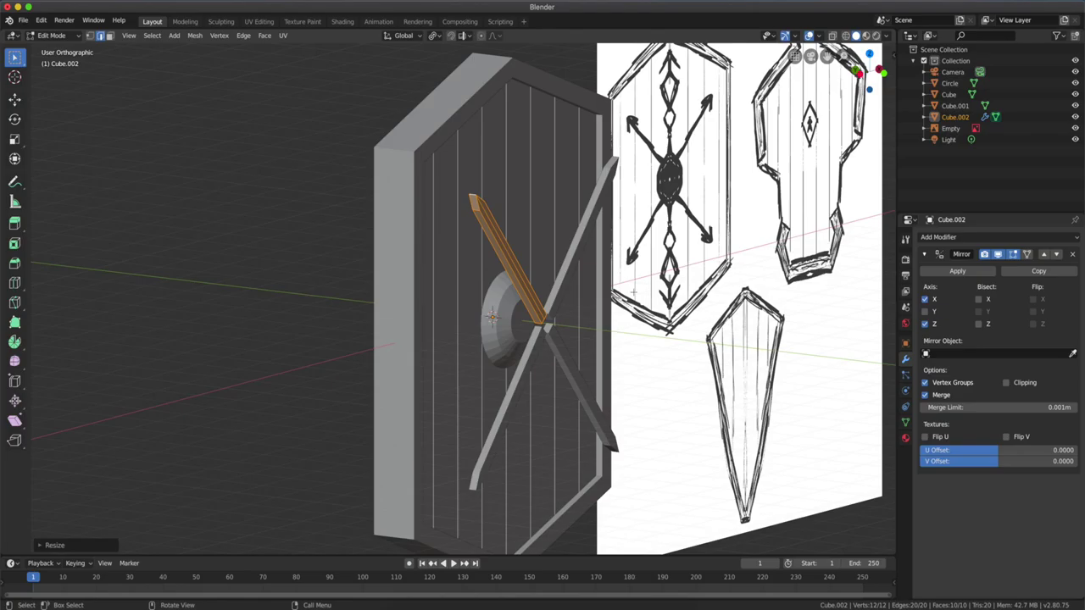
pyautogui.press('g')
pyautogui.press('y')
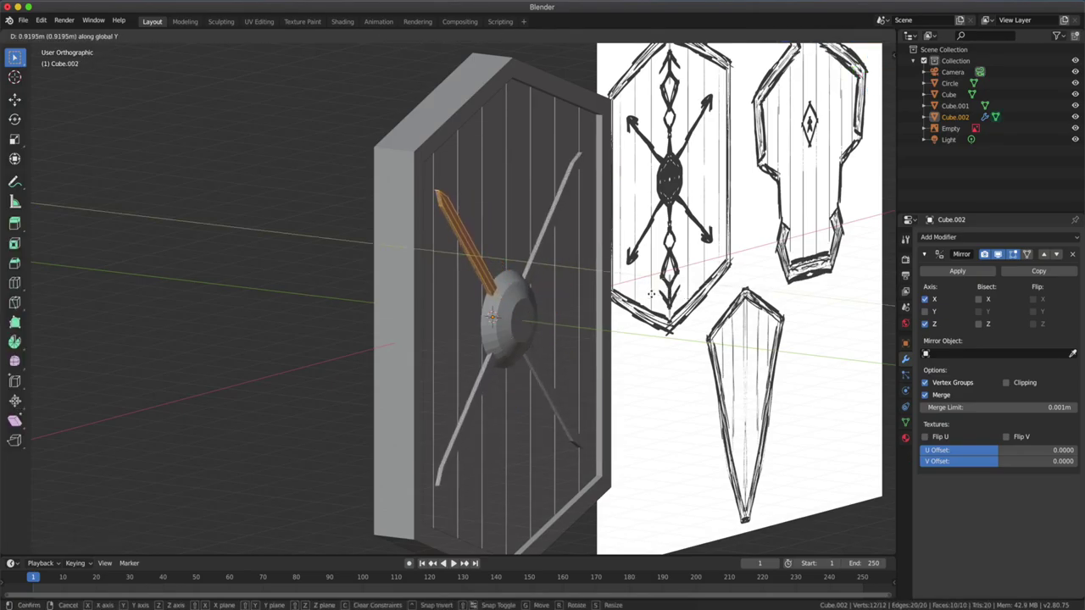
pyautogui.click(651, 294)
pyautogui.press('KP_1')
pyautogui.press('Tab')
pyautogui.click(380, 257)
pyautogui.scroll(-1, 380, 257)
pyautogui.hotkey('shift', 'a')
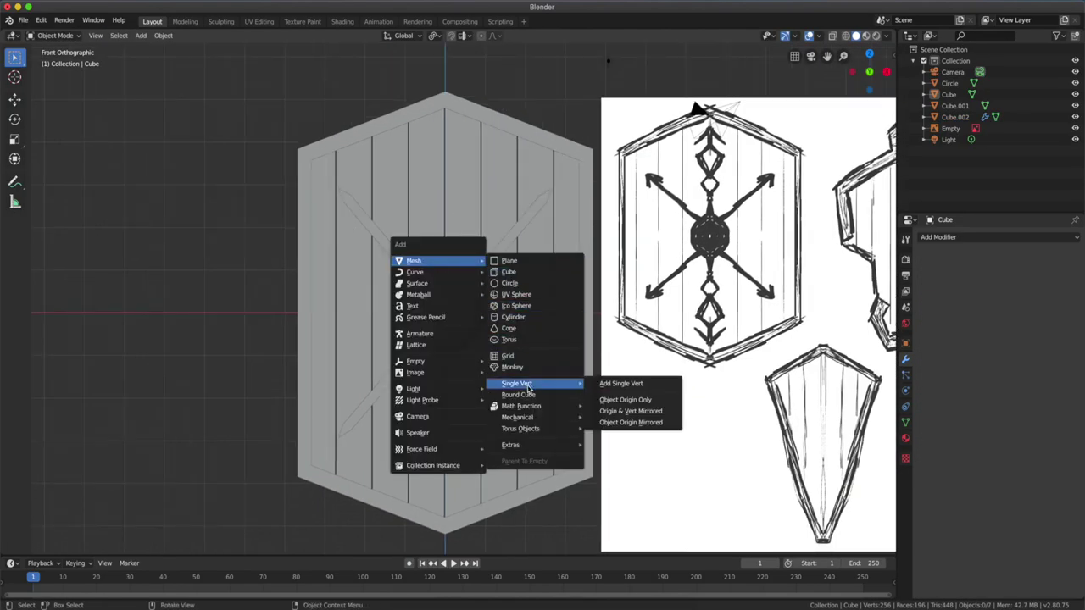
# Add a single-vertex object and give it a Mirror modifier in front view
pyautogui.click(620, 383)
pyautogui.moveTo(514, 325); pyautogui.dragTo(582, 378, button='middle')
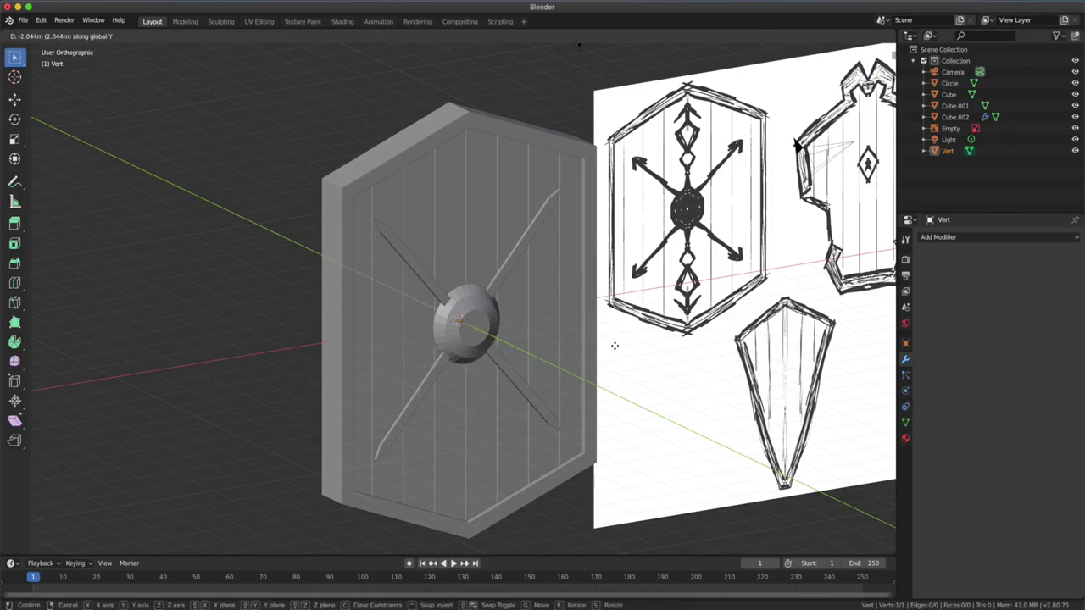
pyautogui.click(615, 345)
pyautogui.press('KP_1')
pyautogui.scroll(3, 520, 336)
pyautogui.click(939, 237)
pyautogui.click(826, 302)
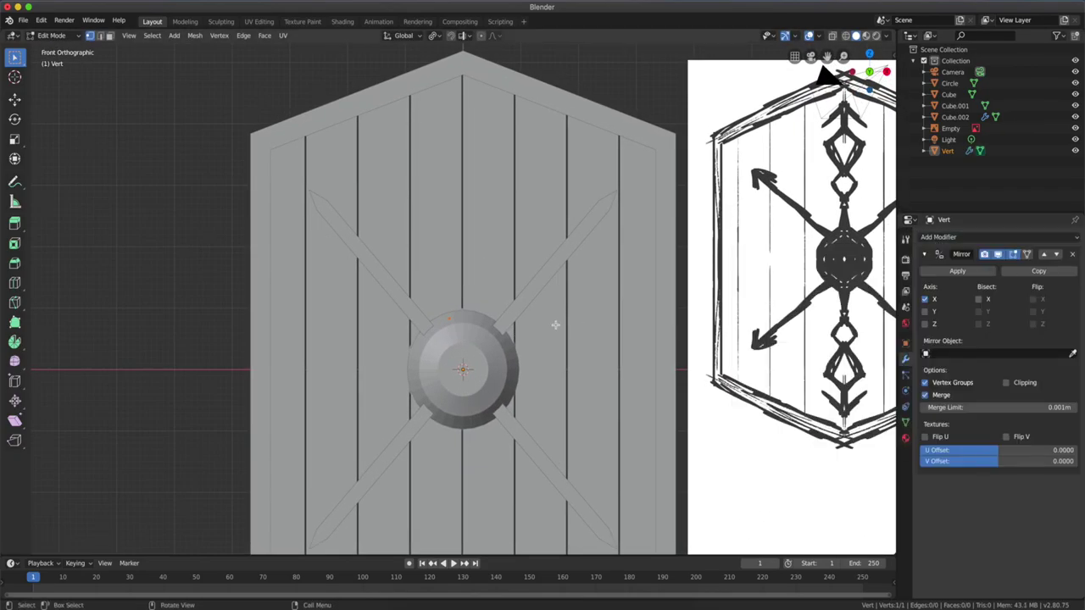
# Extrude vertices to trace the wavy ornament outline, then move the whole outline down
pyautogui.click(545, 284)
pyautogui.press('e')
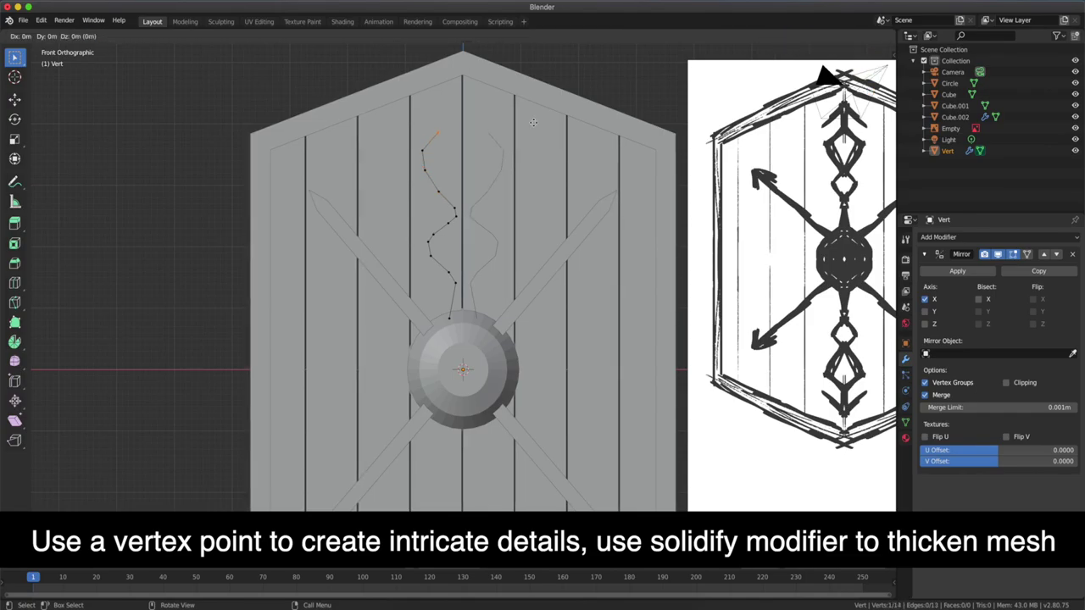
pyautogui.click(566, 73)
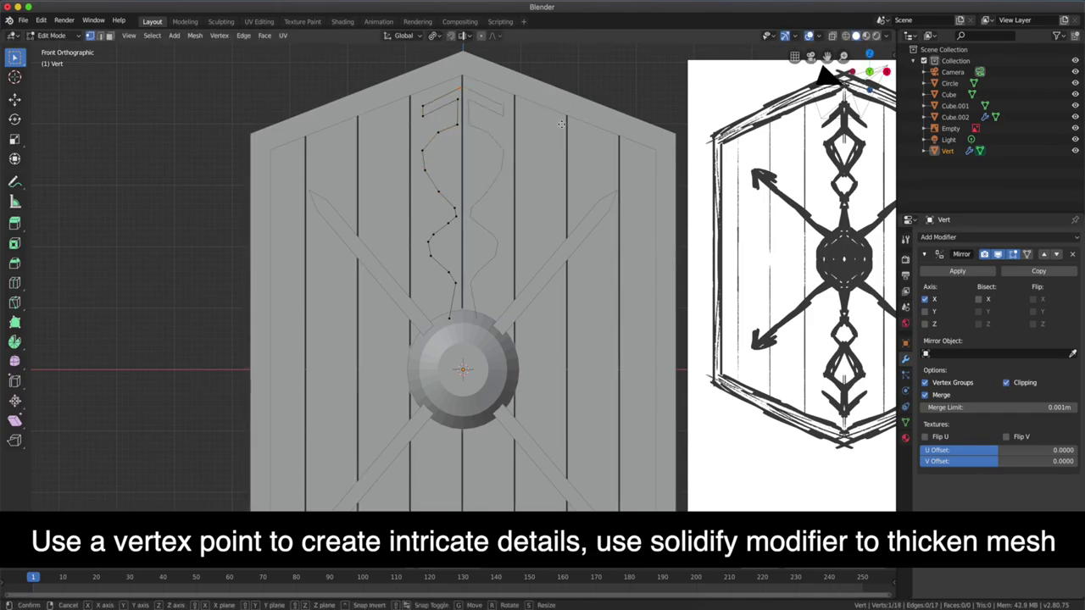
pyautogui.press('a')
pyautogui.press('g')
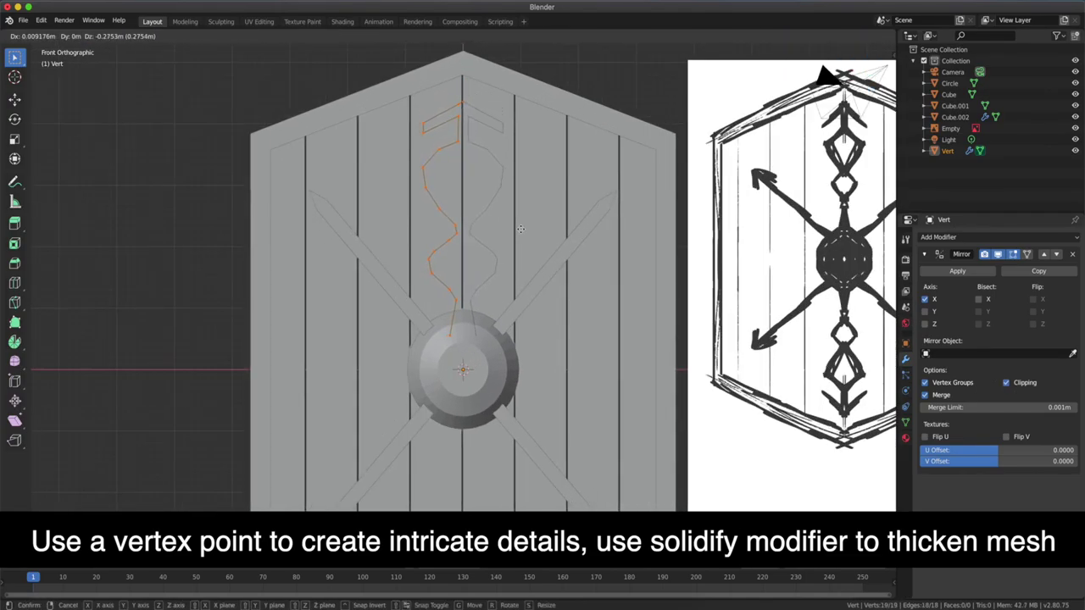
pyautogui.click(521, 228)
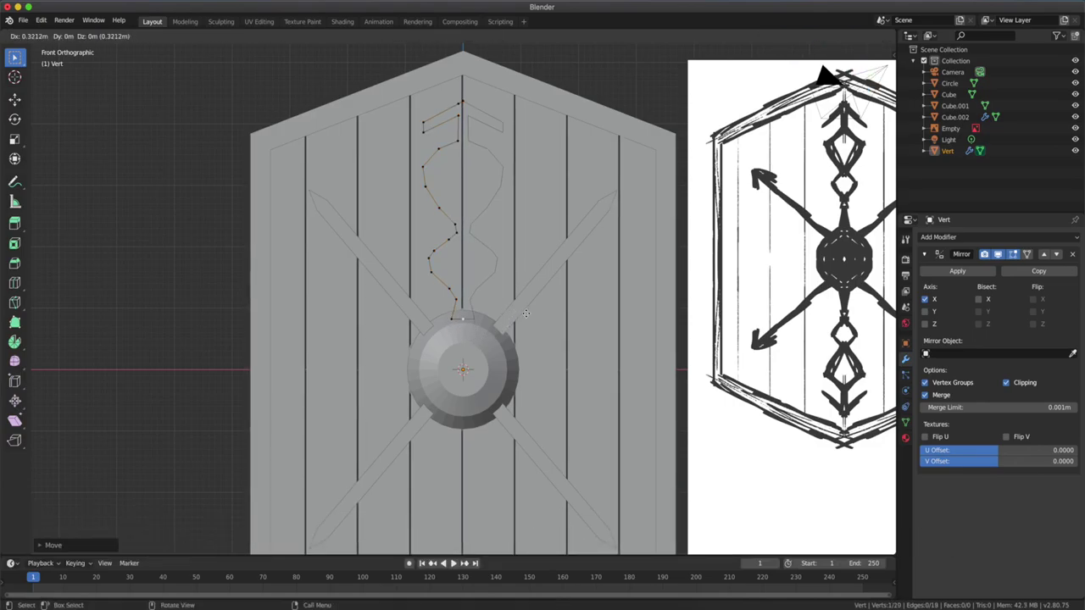
pyautogui.click(526, 314)
# Apply the Mirror modifier to the ornament, reframe the front view and add another single vertex
pyautogui.press('Tab')
pyautogui.click(958, 271)
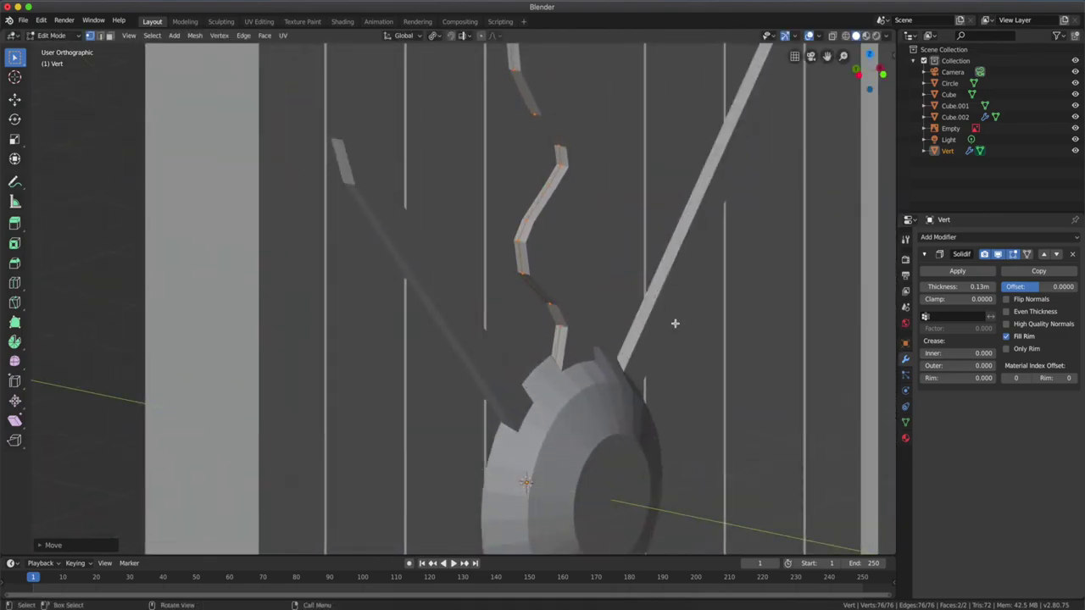
pyautogui.press('KP_1')
pyautogui.press('KP_Decimal')
pyautogui.scroll(1, 629, 296)
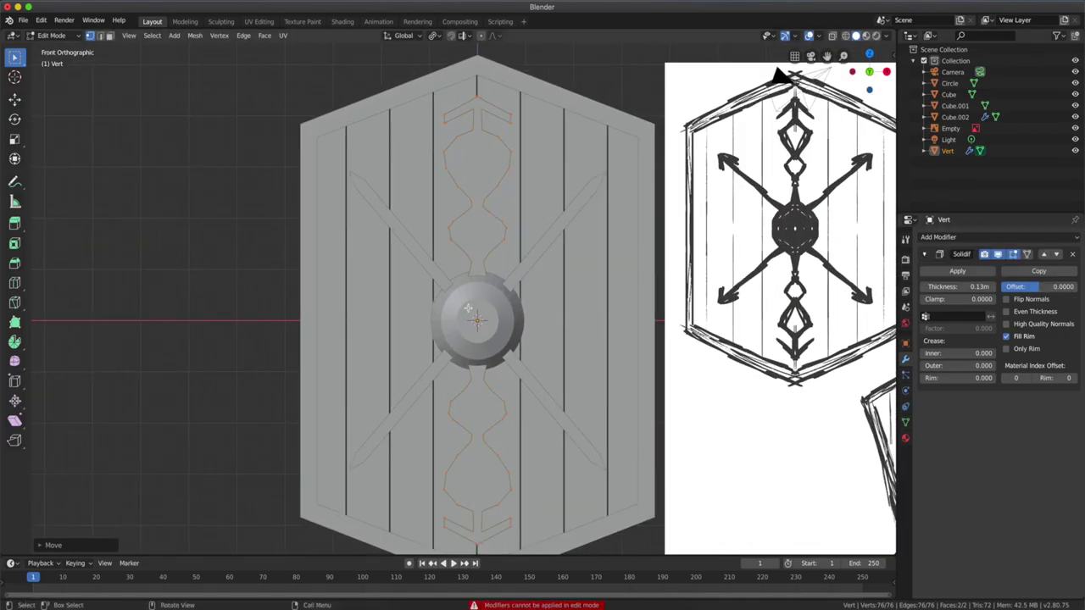
pyautogui.press('Tab')
pyautogui.hotkey('shift', 'a')
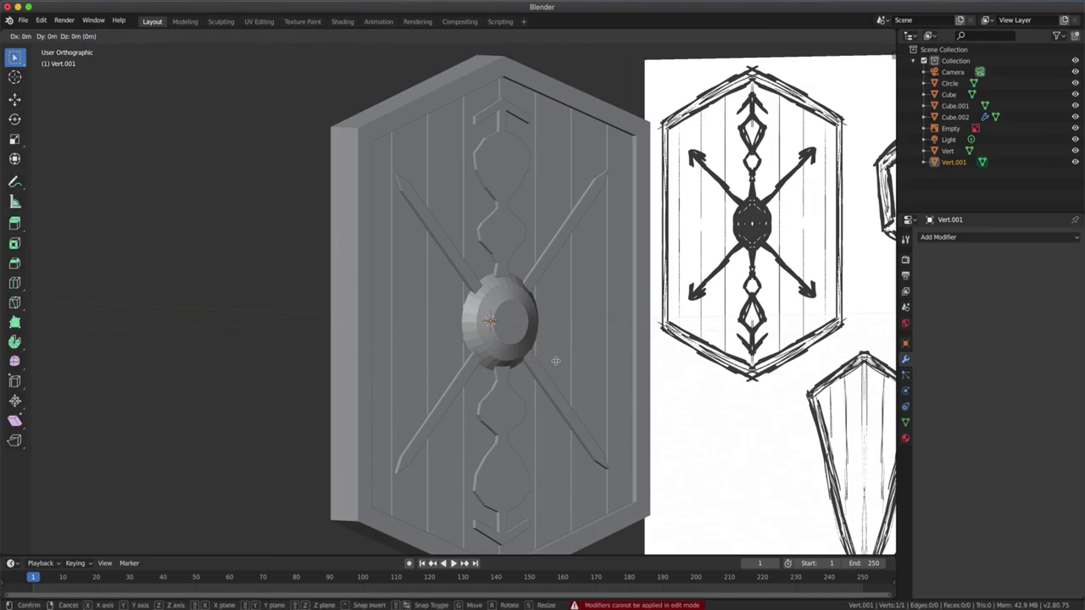
# Place the new vertex, add a Mirror modifier to it, and start the diamond outline in front view
pyautogui.click(556, 360)
pyautogui.press('KP_1')
pyautogui.scroll(2, 603, 368)
pyautogui.click(938, 237)
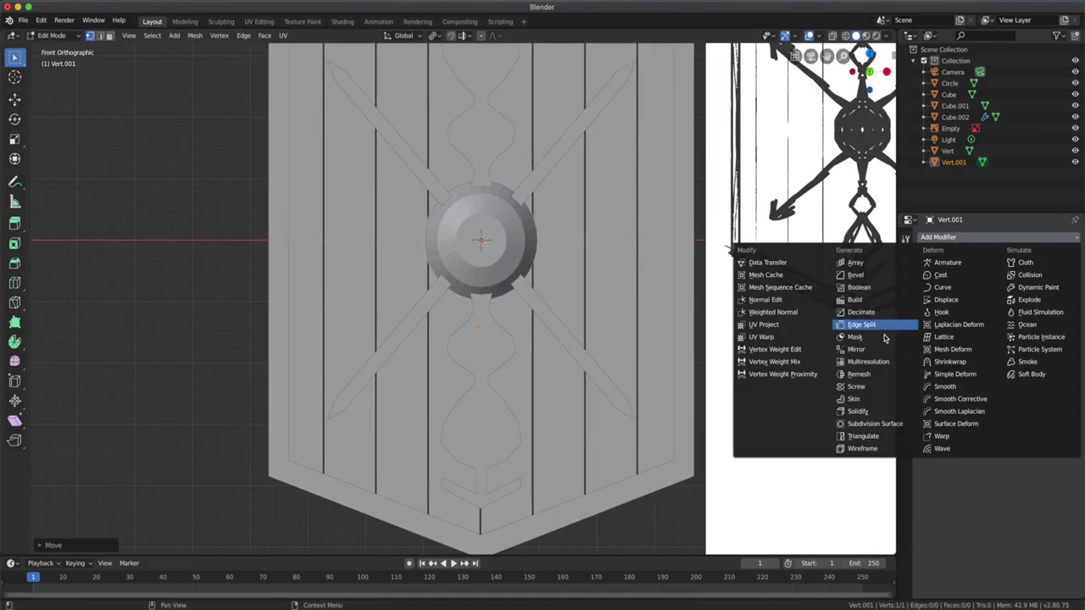
pyautogui.click(882, 349)
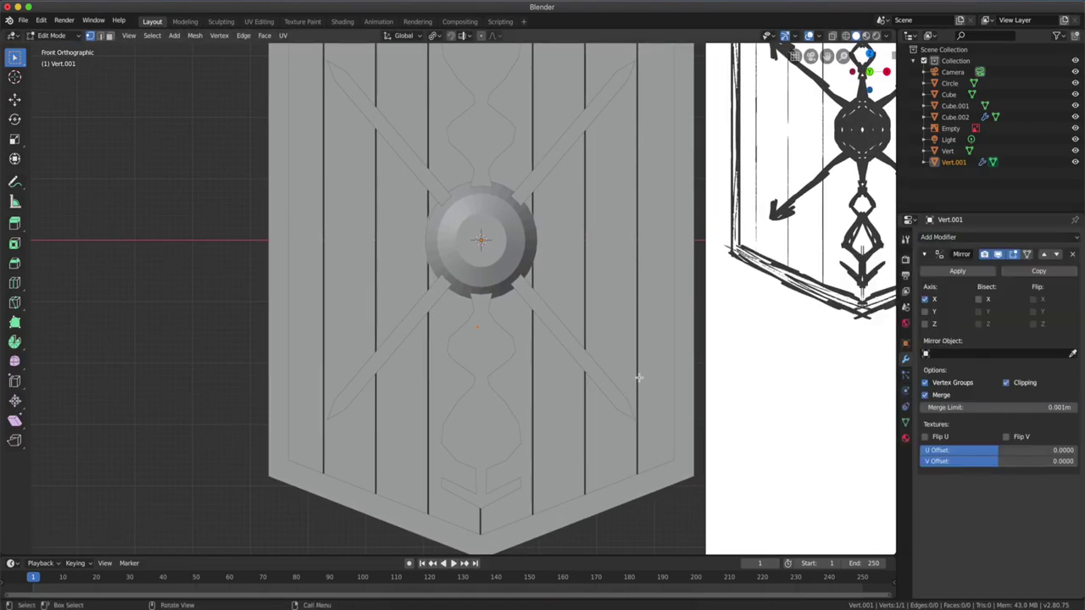
pyautogui.press('Escape')
pyautogui.hotkey('ctrl', 'z')
pyautogui.click(528, 396)
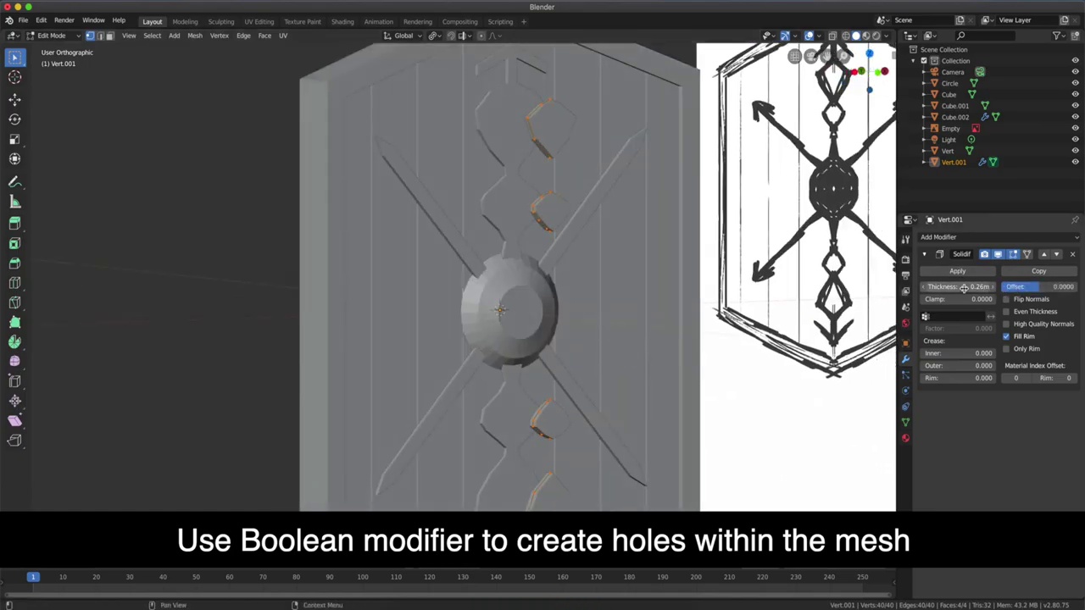
# Fill the diamond outlines and extrude them in depth as cutters for the ornament
pyautogui.click(957, 271)
pyautogui.press('f')
pyautogui.press('e')
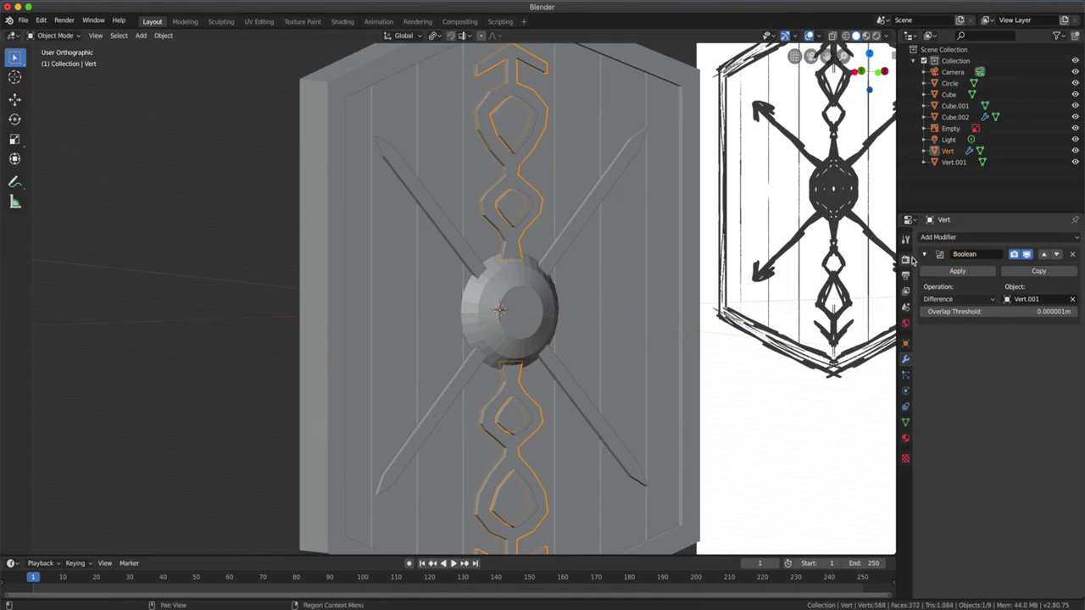
pyautogui.hotkey('ctrl', 'z')
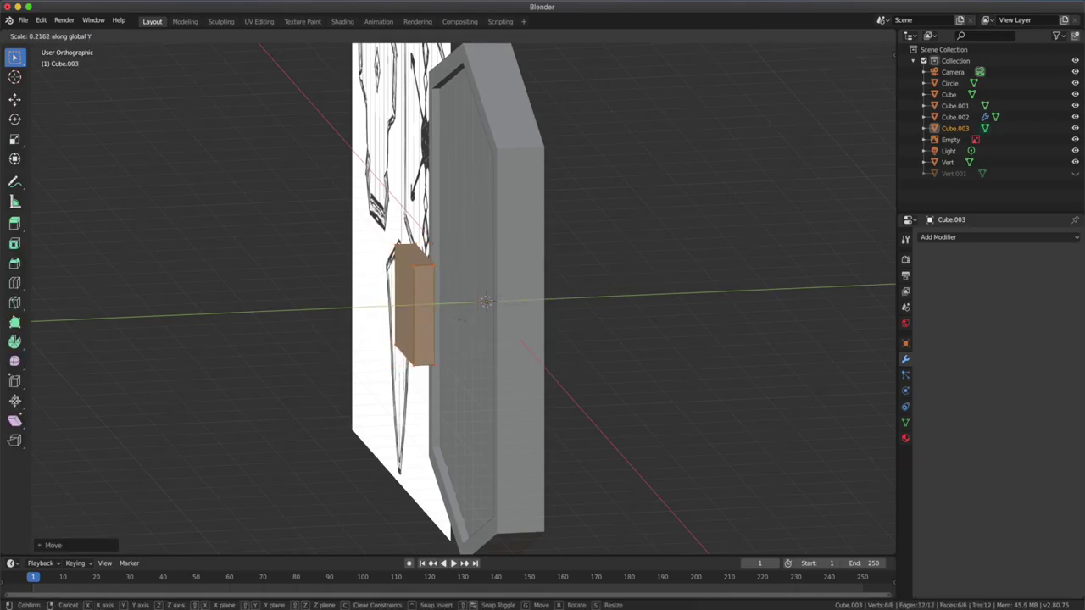
# From the back view, position the new cube and move and tilt its top end into a handle
pyautogui.press('ctrl+KP_1')
pyautogui.press('g')
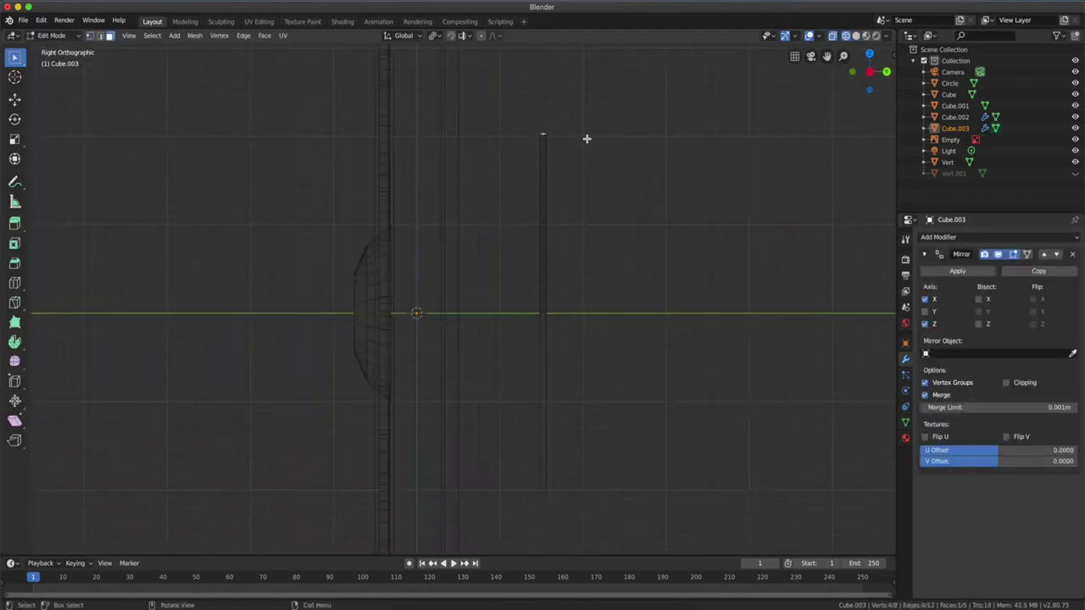
pyautogui.press('r')
pyautogui.click(593, 127)
pyautogui.press('g')
pyautogui.click(625, 134)
# Angle the handle's top segment into a bend, then view the shield's back in solid shading
pyautogui.click(605, 137)
pyautogui.press('r')
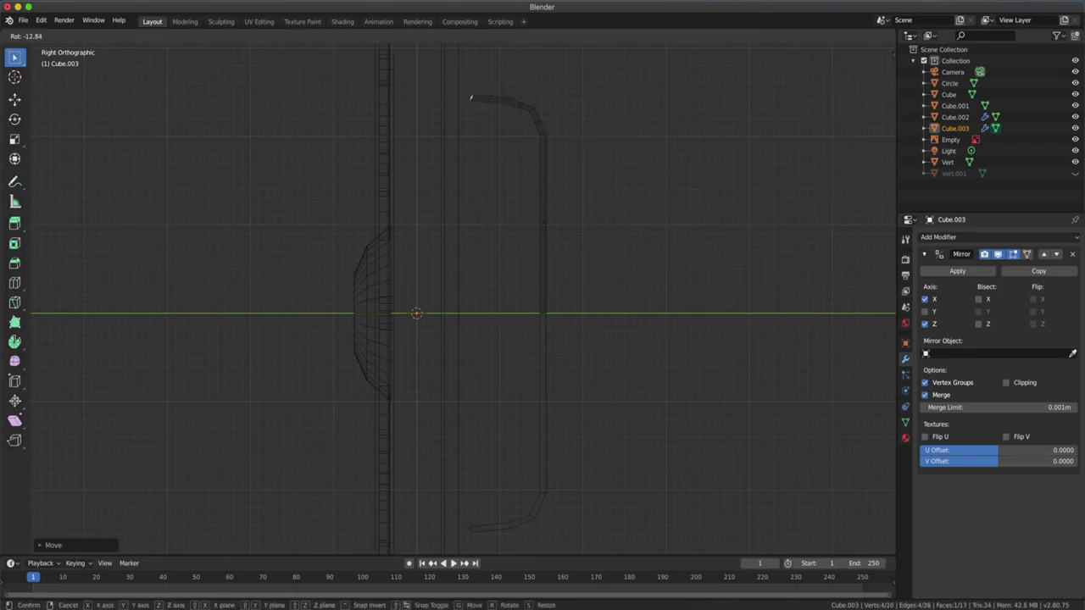
pyautogui.click(612, 108)
pyautogui.press('Tab')
pyautogui.moveTo(625, 127)
pyautogui.mouseDown(button='middle')
pyautogui.moveTo(576, 128)
pyautogui.moveTo(557, 145)
pyautogui.mouseUp(button='middle')
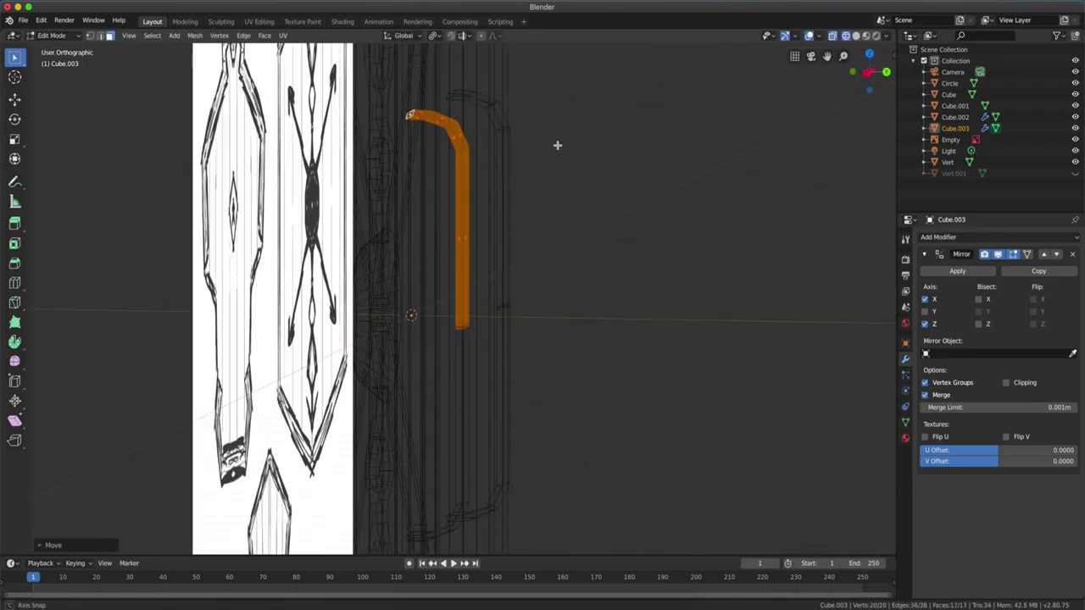
pyautogui.click(855, 36)
pyautogui.moveTo(661, 195)
pyautogui.mouseDown(button='middle')
pyautogui.moveTo(643, 184)
pyautogui.moveTo(683, 181)
pyautogui.mouseUp(button='middle')
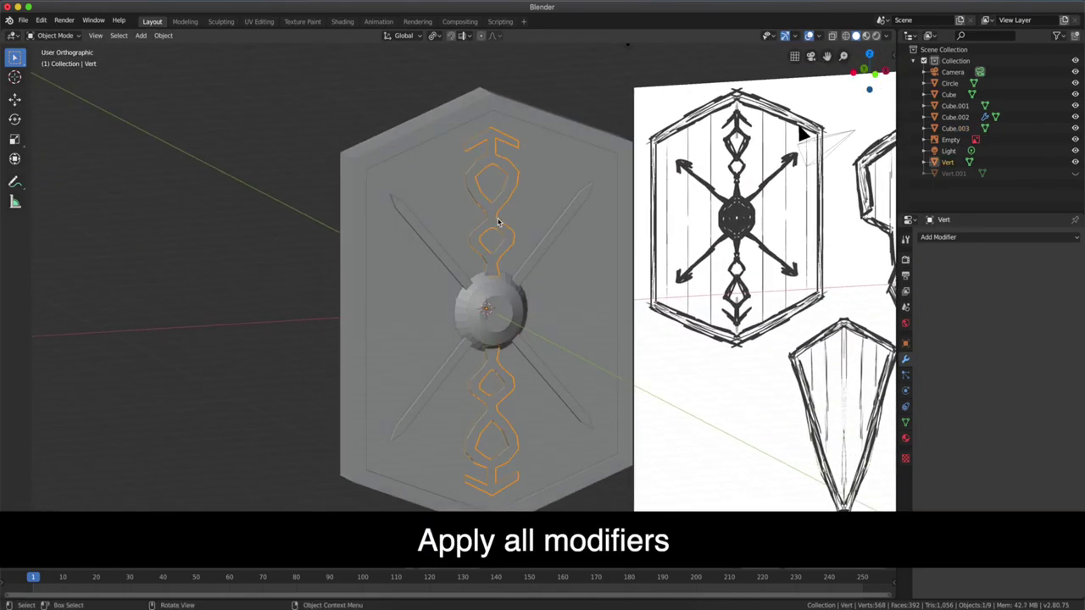
# Apply the remaining modifiers on the ornament and on the boss
pyautogui.moveTo(498, 222); pyautogui.dragTo(594, 310, button='middle')
pyautogui.scroll(2, 594, 311)
pyautogui.click(546, 386)
pyautogui.hotkey('alt', 'c')
pyautogui.click(581, 431)
pyautogui.click(509, 326)
pyautogui.hotkey('alt', 'c')
pyautogui.click(559, 337)
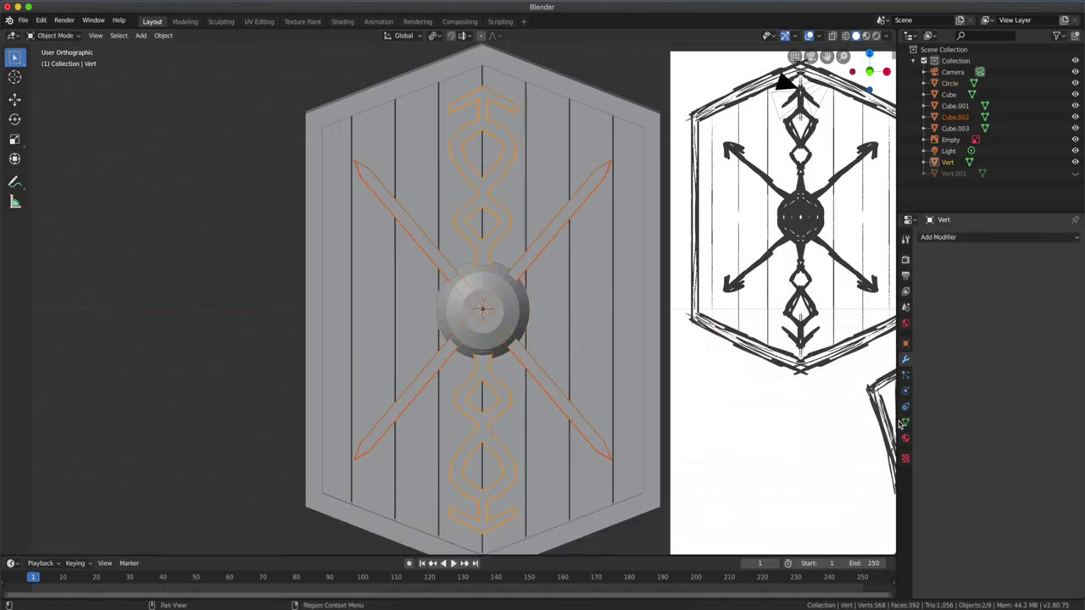
# Create a shared ornament material and assign it to the ornament, crossed-sword piece and boss
pyautogui.click(905, 323)
pyautogui.click(905, 422)
pyautogui.click(903, 436)
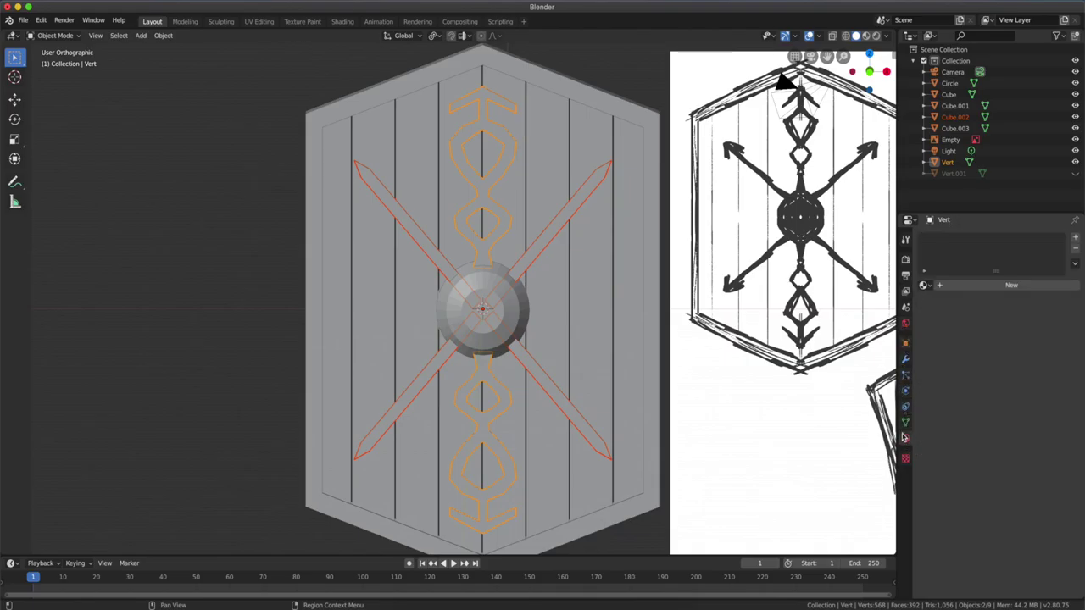
pyautogui.click(958, 288)
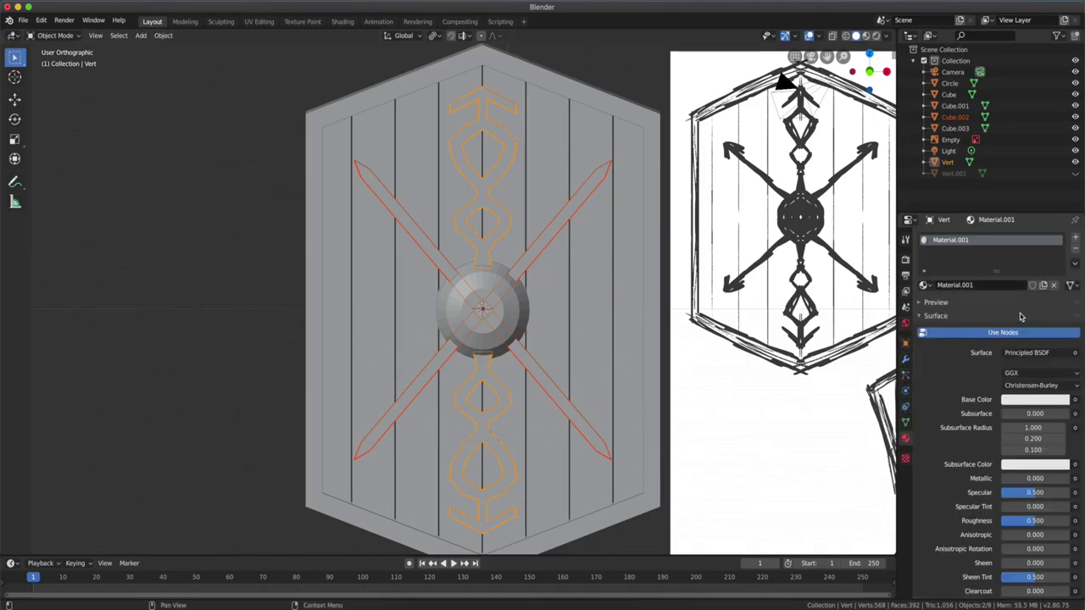
pyautogui.click(1003, 332)
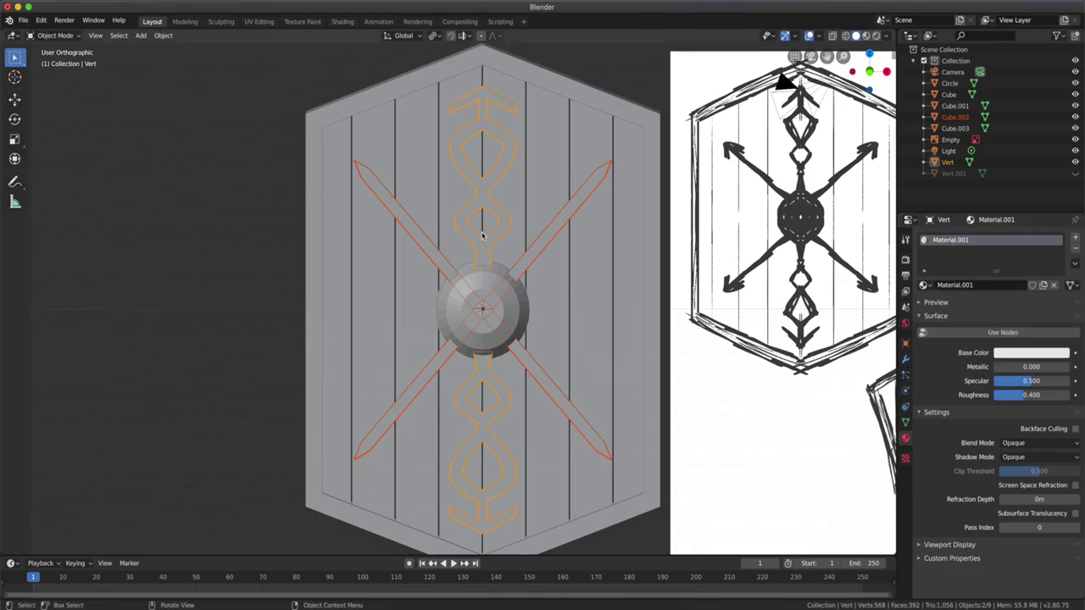
pyautogui.click(955, 117)
pyautogui.click(924, 285)
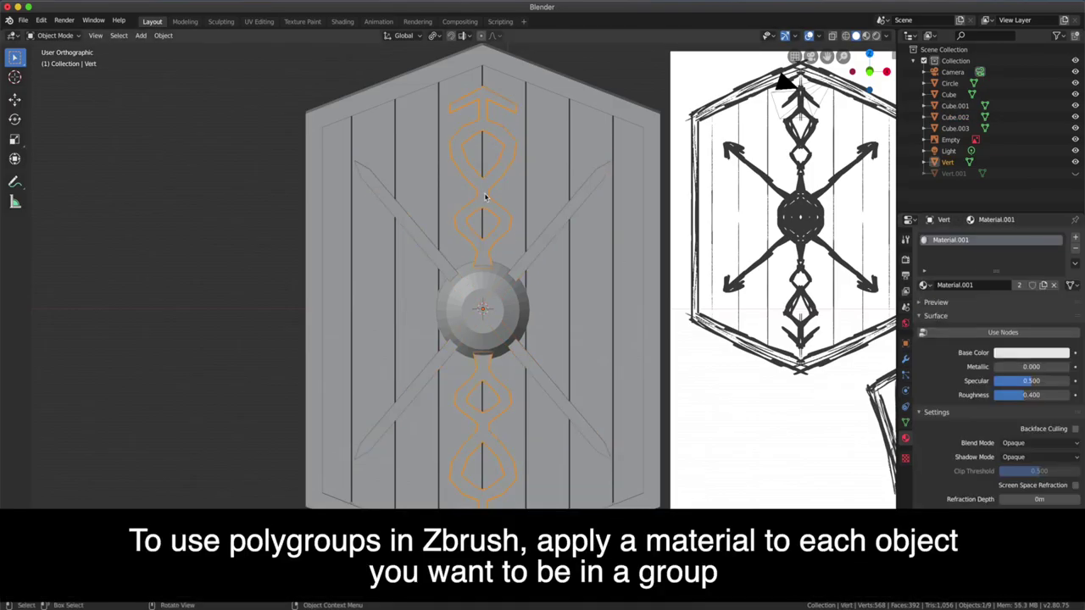
pyautogui.click(522, 307)
pyautogui.click(923, 285)
pyautogui.click(956, 241)
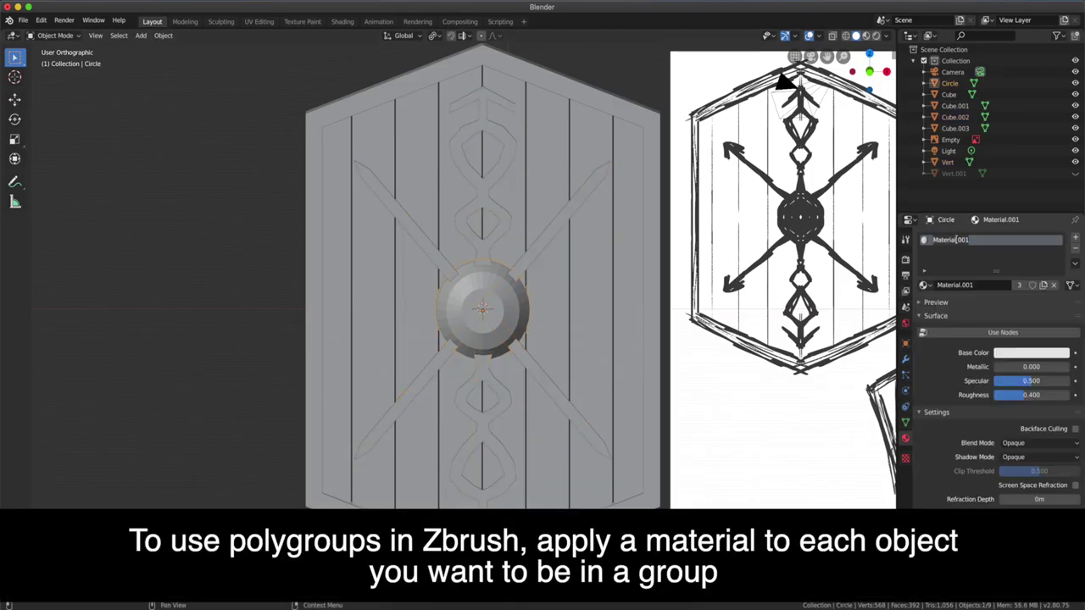
pyautogui.write('Deco')
# Select the planks, boss and decorations together in front view
pyautogui.click(593, 252)
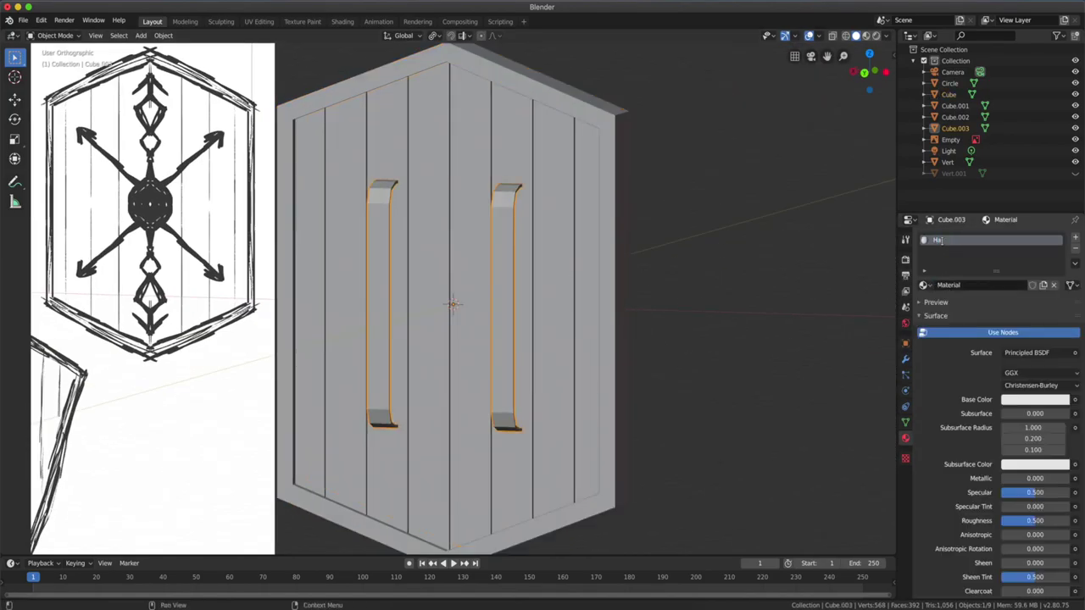
pyautogui.moveTo(704, 284); pyautogui.dragTo(510, 283, button='middle')
pyautogui.press('KP_1')
pyautogui.click(492, 293)
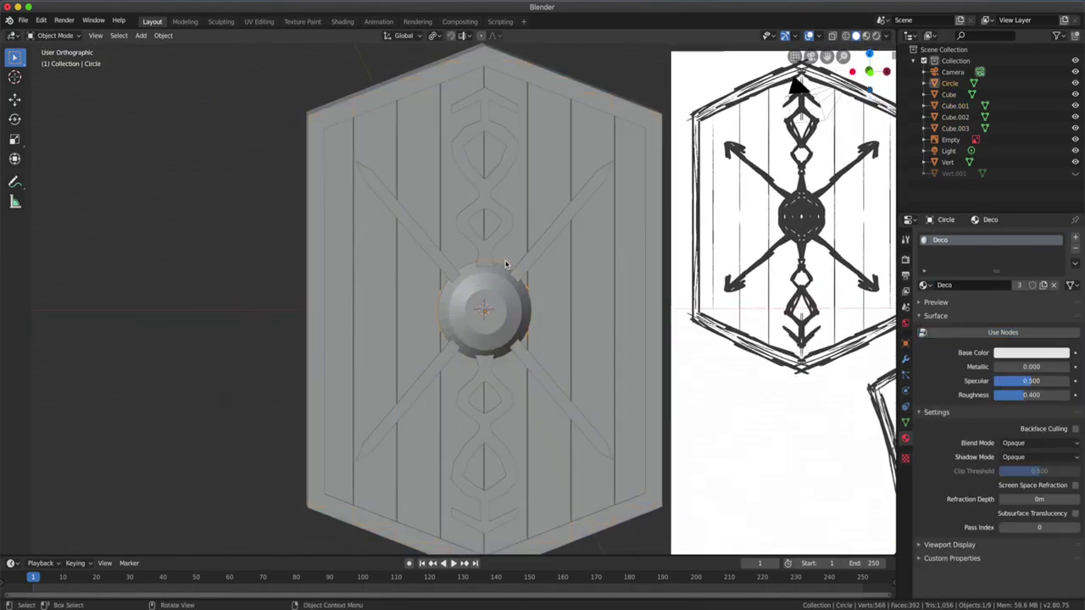
pyautogui.moveTo(268, 150); pyautogui.dragTo(553, 294)
# Join all the shield parts into a single object with Ctrl+J
pyautogui.rightClick(521, 315)
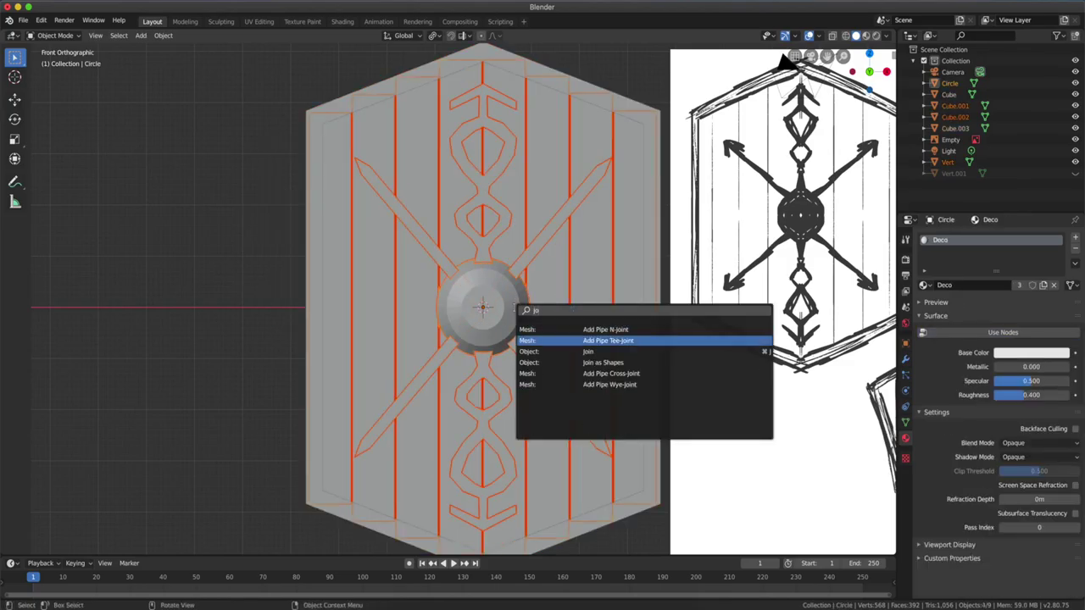
pyautogui.click(594, 335)
pyautogui.moveTo(593, 335); pyautogui.dragTo(525, 319, button='middle')
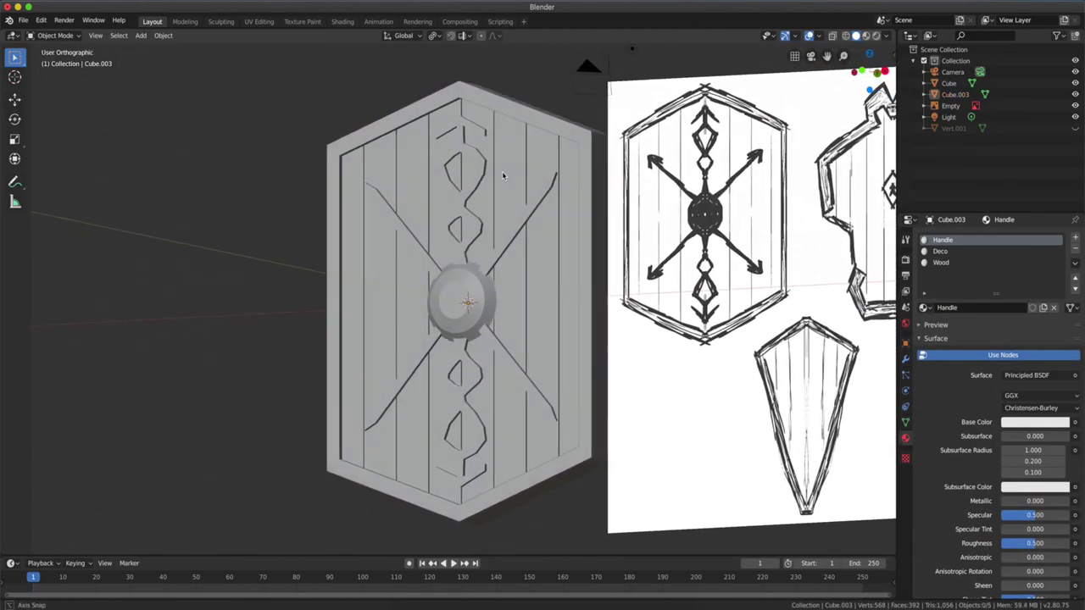
pyautogui.moveTo(504, 178)
pyautogui.mouseDown(button='middle')
pyautogui.moveTo(545, 199)
pyautogui.moveTo(478, 218)
pyautogui.mouseUp(button='middle')
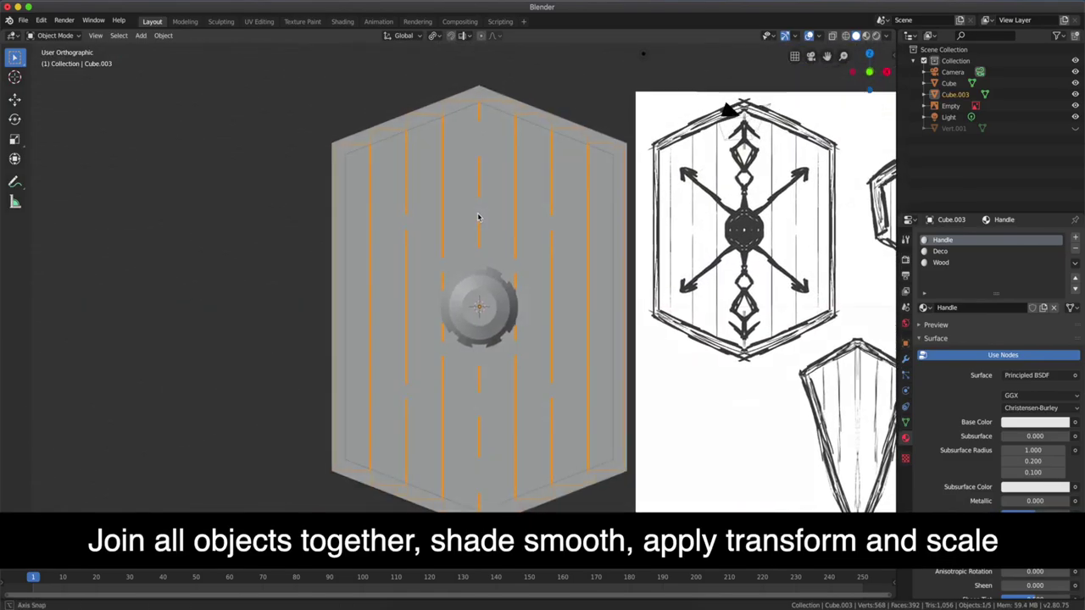
pyautogui.press('KP_1')
pyautogui.press('a')
pyautogui.hotkey('ctrl', 'j')
# Shade the shield smooth and apply its scale
pyautogui.press('F3')
pyautogui.write('sm')
pyautogui.click(608, 300)
pyautogui.moveTo(608, 300); pyautogui.dragTo(254, 158, button='middle')
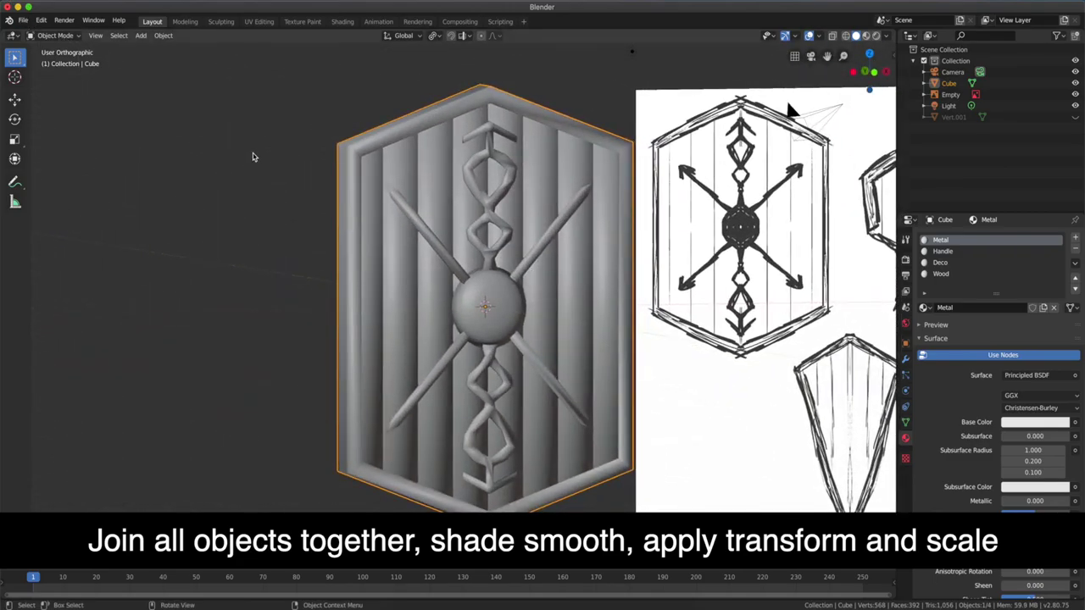
pyautogui.press('n')
pyautogui.hotkey('ctrl', 'a')
pyautogui.click(492, 244)
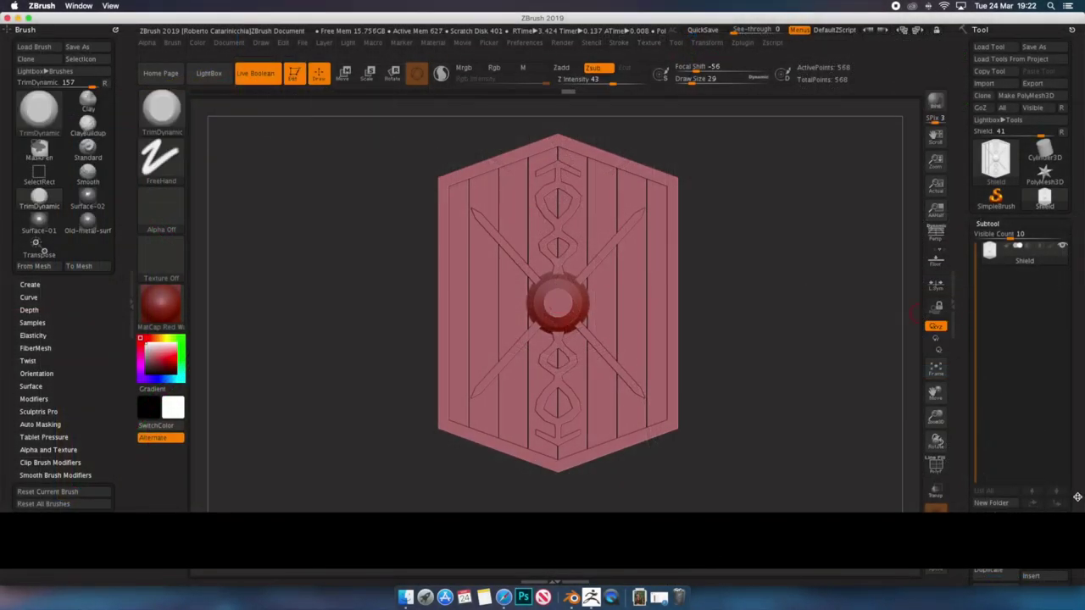
# DynaMesh the imported shield from Tool > Geometry at resolution 704
pyautogui.moveTo(1077, 497); pyautogui.dragTo(1073, 456)
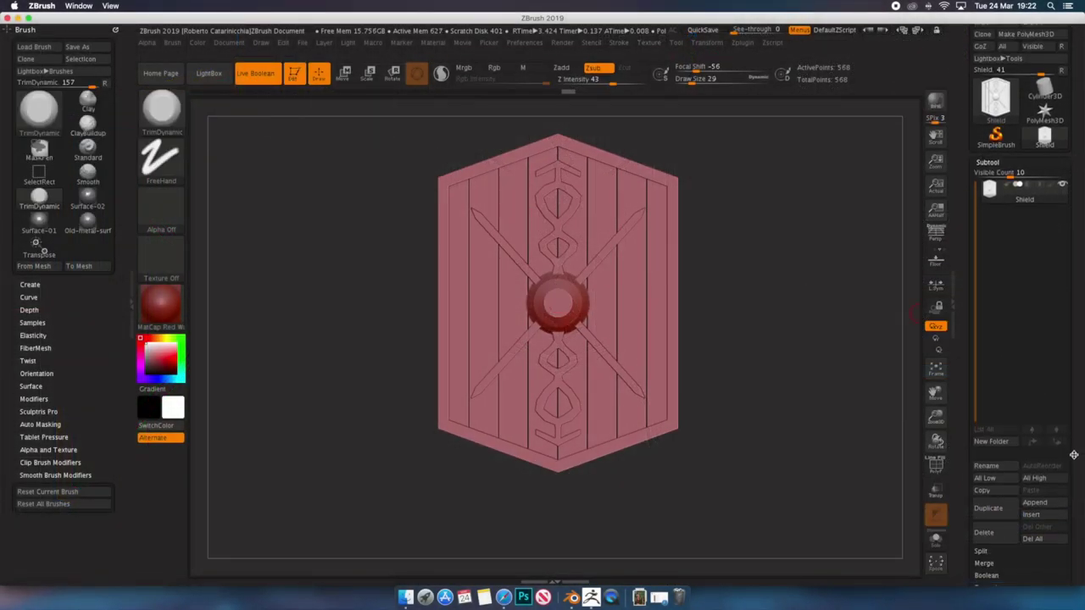
pyautogui.click(988, 162)
pyautogui.click(992, 175)
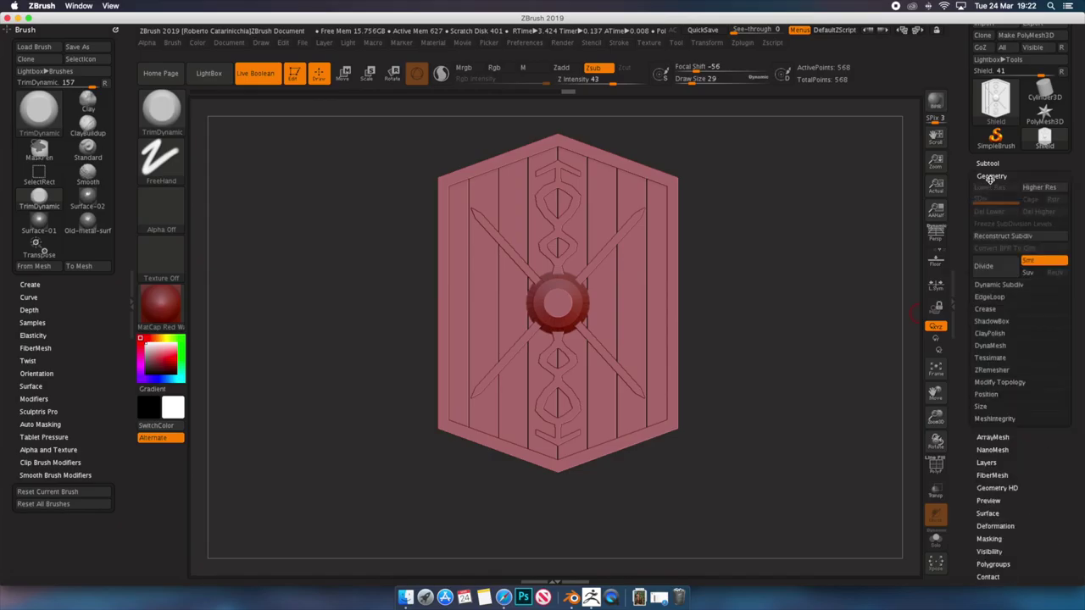
pyautogui.click(990, 346)
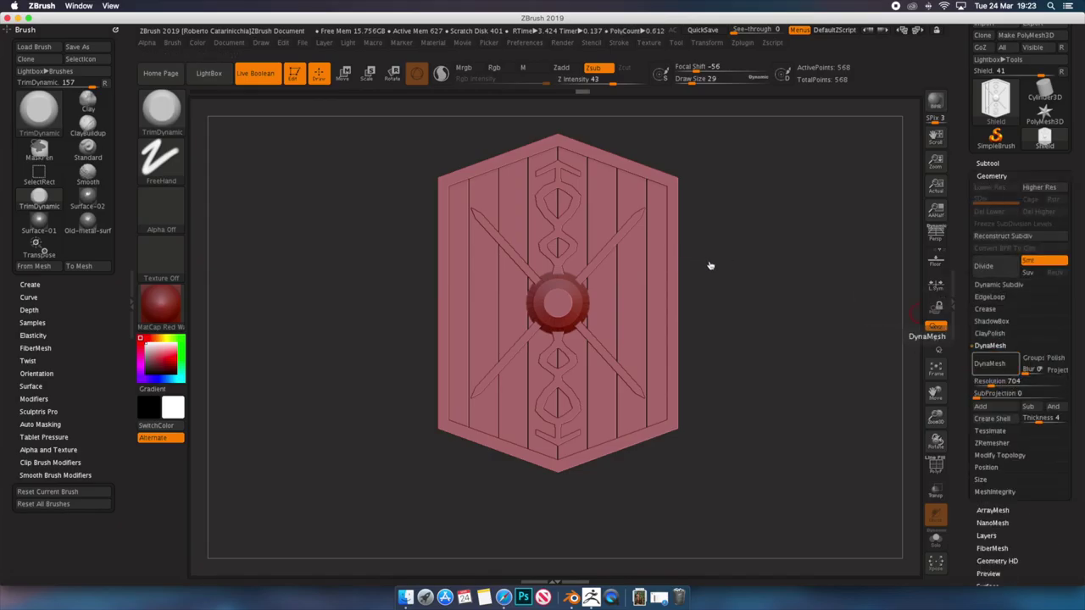
pyautogui.click(989, 363)
pyautogui.moveTo(741, 271)
pyautogui.mouseDown()
pyautogui.moveTo(766, 358)
pyautogui.moveTo(785, 348)
pyautogui.mouseUp()
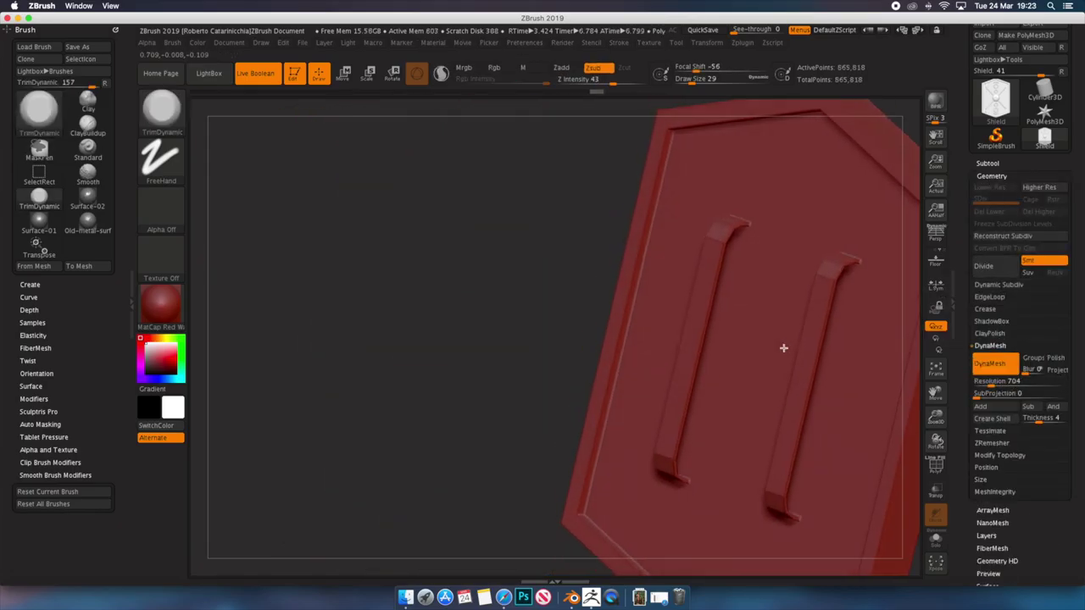
# Show the polygroup colours and isolate the outer border polygroup
pyautogui.click(936, 464)
pyautogui.click(936, 464)
pyautogui.moveTo(511, 277)
pyautogui.mouseDown()
pyautogui.moveTo(418, 259)
pyautogui.moveTo(713, 395)
pyautogui.mouseUp()
pyautogui.keyDown('ctrl'); pyautogui.keyDown('shift'); pyautogui.click(713, 395); pyautogui.keyUp('shift'); pyautogui.keyUp('ctrl')
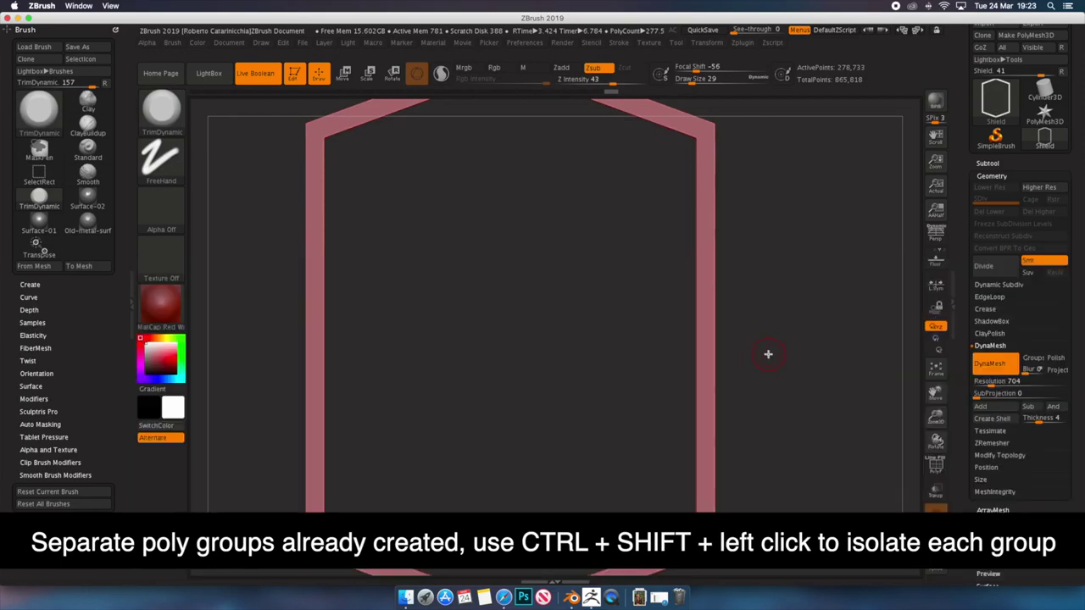
# Orbit around the isolated rim to inspect its corners, sides and inner frame edges
pyautogui.moveTo(385, 229)
pyautogui.mouseDown()
pyautogui.moveTo(475, 347)
pyautogui.moveTo(707, 225)
pyautogui.mouseUp()
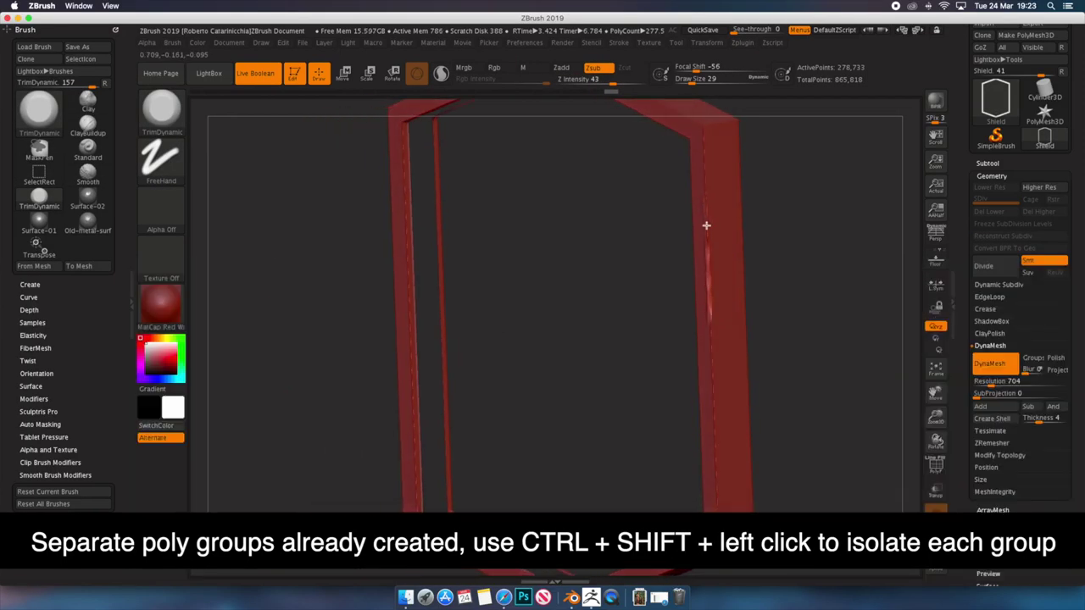
pyautogui.moveTo(791, 439)
pyautogui.mouseDown()
pyautogui.moveTo(807, 416)
pyautogui.moveTo(683, 423)
pyautogui.mouseUp()
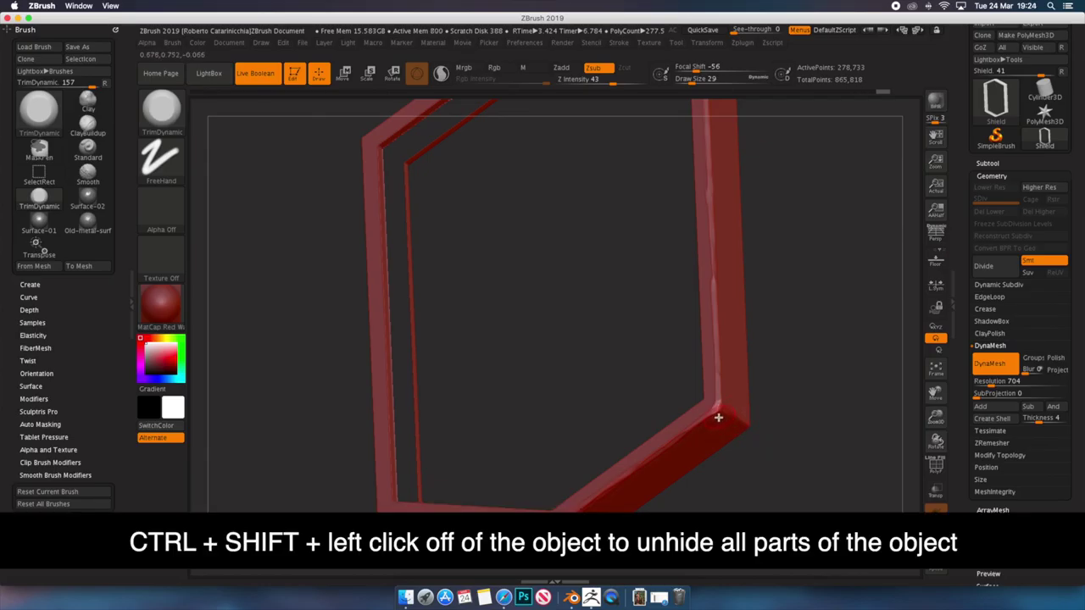
pyautogui.moveTo(729, 416)
pyautogui.mouseDown()
pyautogui.moveTo(802, 358)
pyautogui.moveTo(682, 459)
pyautogui.mouseUp()
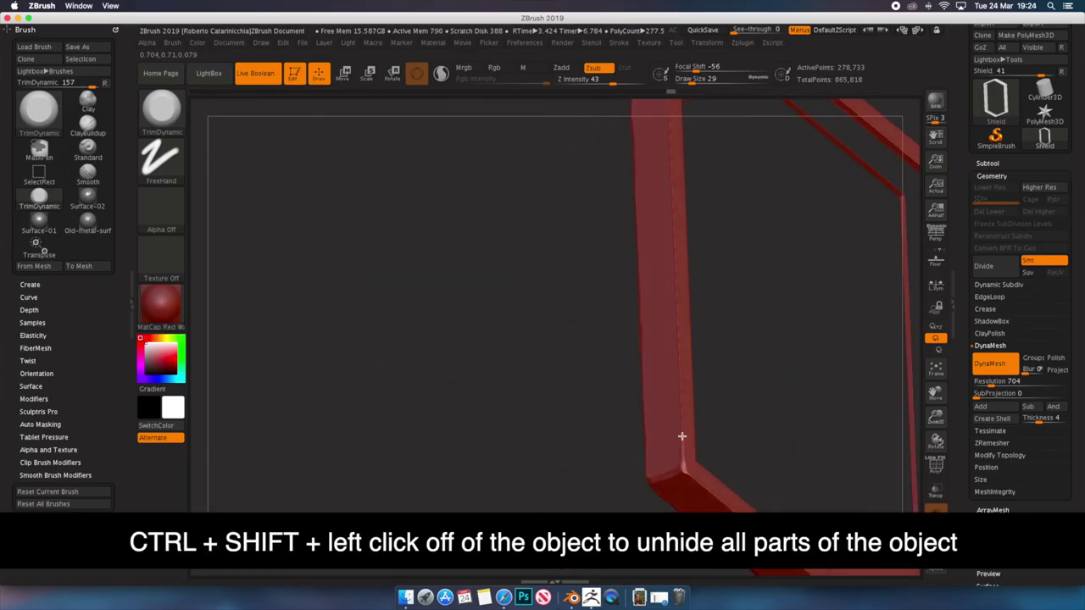
pyautogui.moveTo(675, 275)
pyautogui.mouseDown()
pyautogui.moveTo(654, 346)
pyautogui.moveTo(685, 293)
pyautogui.moveTo(674, 266)
pyautogui.moveTo(797, 266)
pyautogui.moveTo(548, 234)
pyautogui.mouseUp()
pyautogui.moveTo(639, 292)
pyautogui.mouseDown()
pyautogui.moveTo(709, 262)
pyautogui.moveTo(581, 365)
pyautogui.mouseUp()
pyautogui.moveTo(450, 365)
pyautogui.mouseDown()
pyautogui.moveTo(400, 424)
pyautogui.moveTo(512, 426)
pyautogui.moveTo(457, 271)
pyautogui.mouseUp()
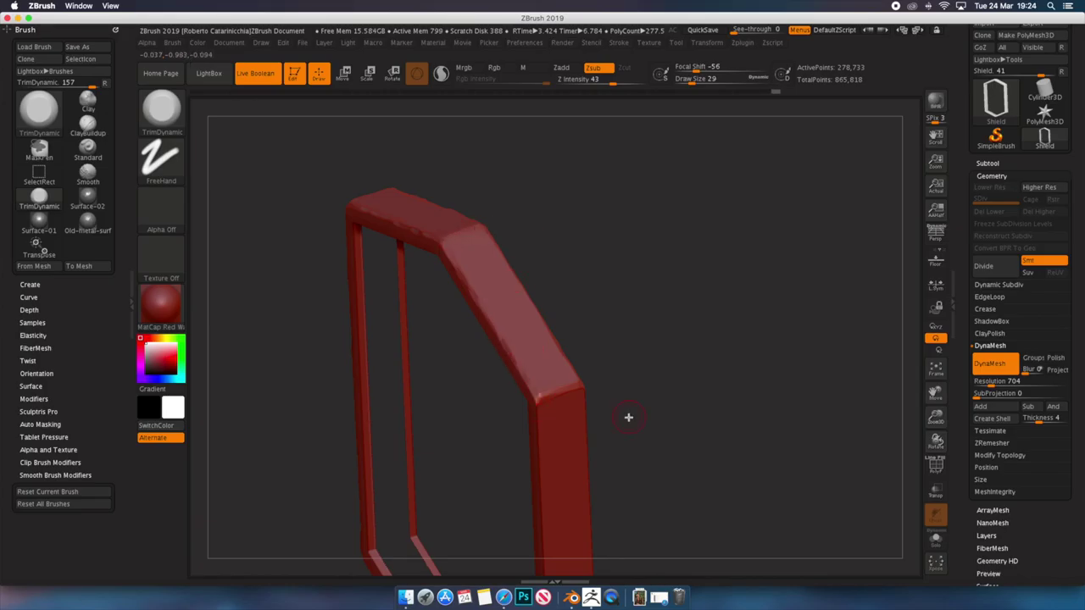
pyautogui.moveTo(628, 417); pyautogui.dragTo(596, 217)
pyautogui.moveTo(606, 369); pyautogui.dragTo(635, 282)
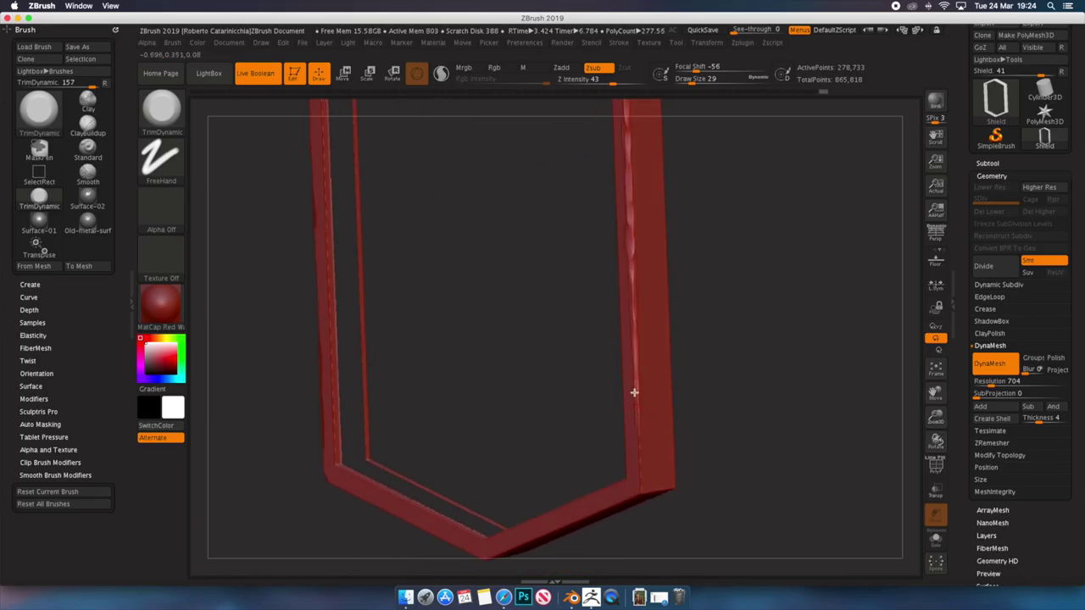
pyautogui.moveTo(634, 393)
pyautogui.mouseDown()
pyautogui.moveTo(676, 388)
pyautogui.moveTo(669, 422)
pyautogui.moveTo(661, 349)
pyautogui.mouseUp()
pyautogui.moveTo(652, 184)
pyautogui.mouseDown()
pyautogui.moveTo(721, 271)
pyautogui.moveTo(658, 381)
pyautogui.moveTo(690, 393)
pyautogui.moveTo(675, 311)
pyautogui.moveTo(596, 351)
pyautogui.moveTo(629, 383)
pyautogui.mouseUp()
pyautogui.moveTo(684, 441)
pyautogui.mouseDown()
pyautogui.moveTo(755, 362)
pyautogui.moveTo(731, 312)
pyautogui.mouseUp()
pyautogui.moveTo(623, 478); pyautogui.dragTo(718, 383)
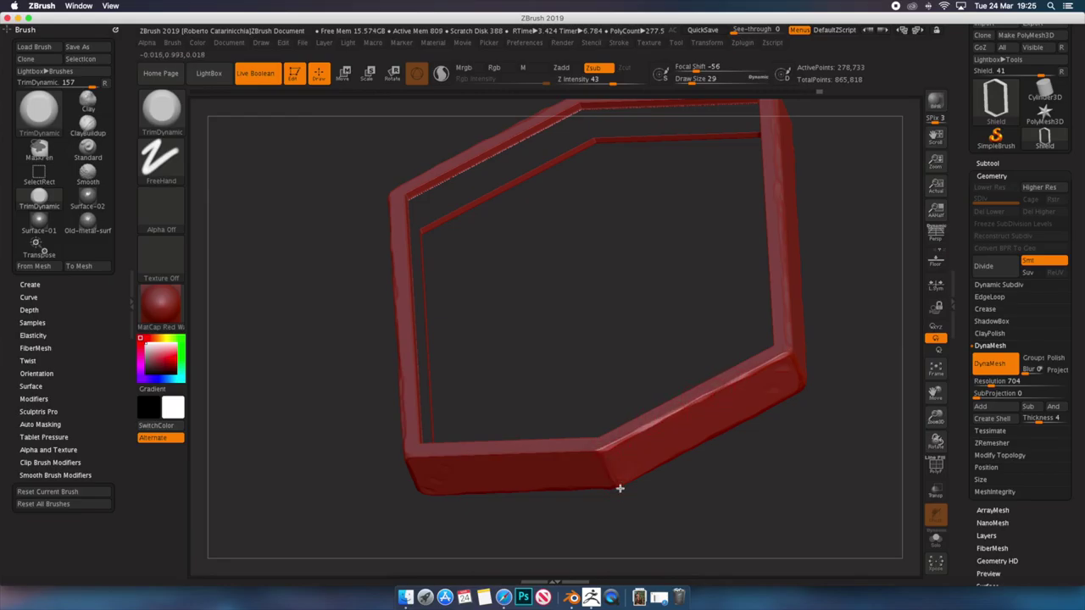
pyautogui.moveTo(609, 463); pyautogui.dragTo(497, 319)
pyautogui.moveTo(593, 425)
pyautogui.mouseDown()
pyautogui.moveTo(613, 354)
pyautogui.moveTo(605, 426)
pyautogui.moveTo(688, 436)
pyautogui.moveTo(726, 411)
pyautogui.moveTo(608, 416)
pyautogui.mouseUp()
# Reduce the brush Draw Size to 13 and work over the rim's corners and bevelled edges
pyautogui.press('s')
pyautogui.click(727, 411)
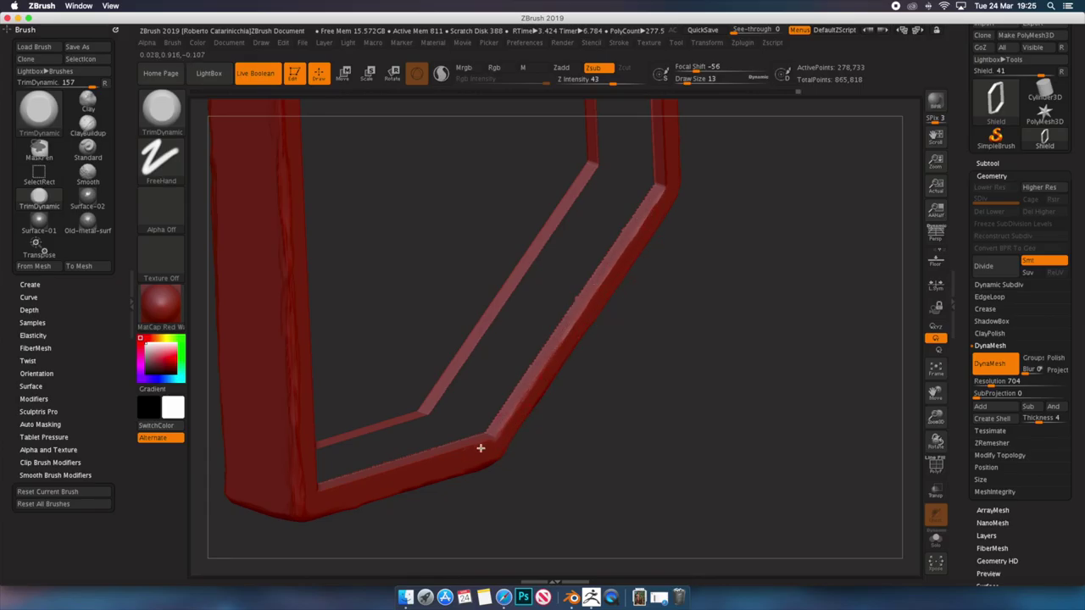
pyautogui.moveTo(717, 211); pyautogui.dragTo(611, 459)
pyautogui.moveTo(601, 289); pyautogui.dragTo(636, 271)
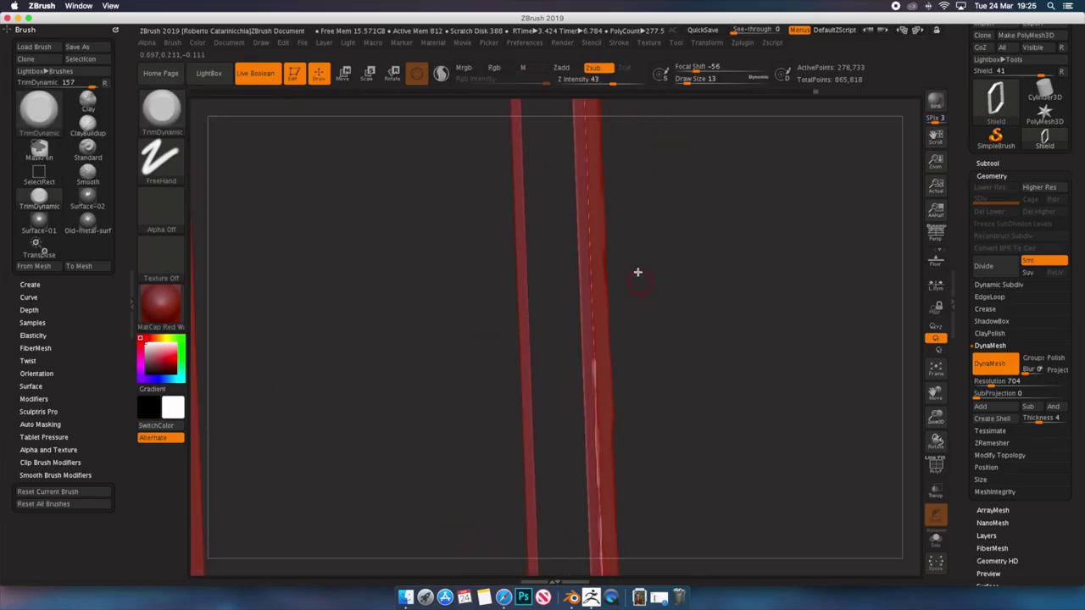
pyautogui.moveTo(591, 376)
pyautogui.mouseDown()
pyautogui.moveTo(642, 368)
pyautogui.moveTo(579, 250)
pyautogui.moveTo(645, 215)
pyautogui.moveTo(672, 281)
pyautogui.mouseUp()
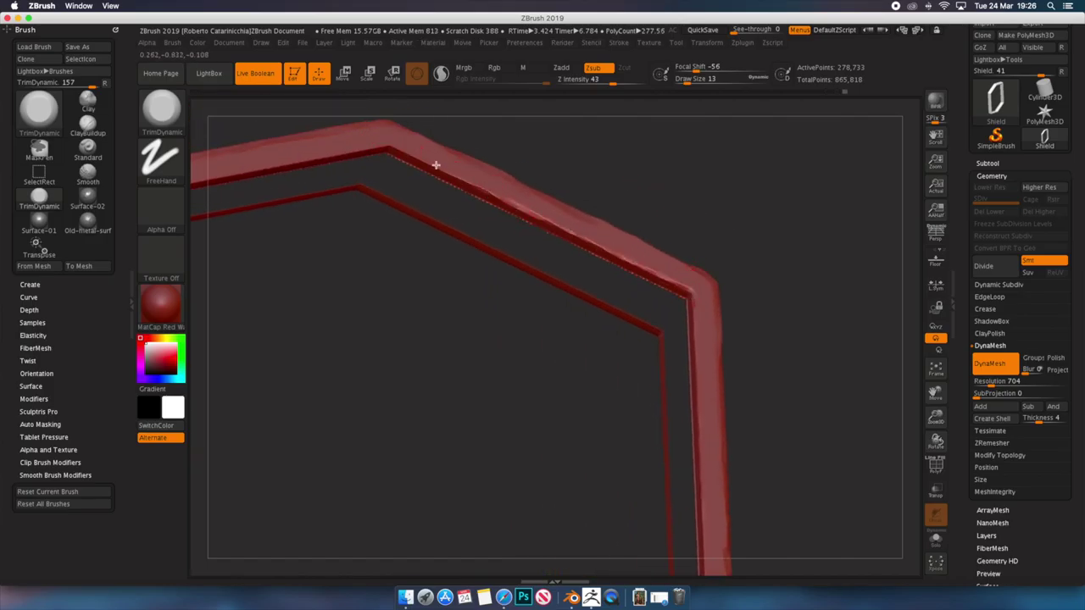
pyautogui.moveTo(526, 151); pyautogui.dragTo(582, 194)
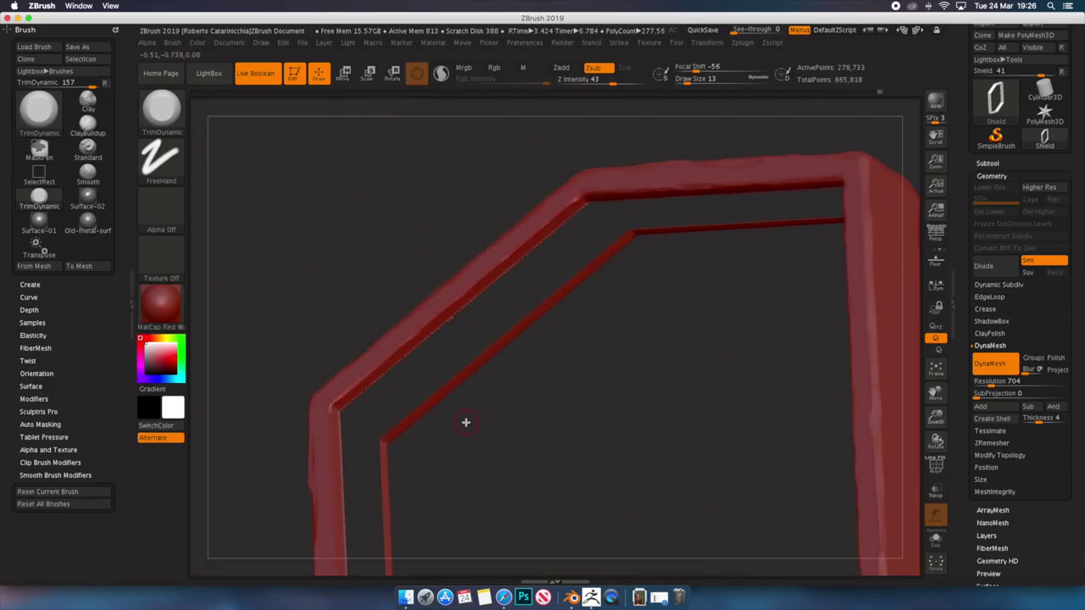
pyautogui.moveTo(448, 416); pyautogui.dragTo(448, 268)
pyautogui.moveTo(445, 456)
pyautogui.mouseDown()
pyautogui.moveTo(487, 450)
pyautogui.moveTo(514, 383)
pyautogui.moveTo(526, 416)
pyautogui.moveTo(599, 455)
pyautogui.moveTo(499, 363)
pyautogui.mouseUp()
pyautogui.moveTo(696, 486)
pyautogui.mouseDown()
pyautogui.moveTo(734, 381)
pyautogui.moveTo(612, 373)
pyautogui.moveTo(629, 300)
pyautogui.moveTo(695, 322)
pyautogui.moveTo(620, 288)
pyautogui.moveTo(552, 170)
pyautogui.moveTo(687, 302)
pyautogui.moveTo(765, 317)
pyautogui.moveTo(783, 301)
pyautogui.moveTo(774, 309)
pyautogui.mouseUp()
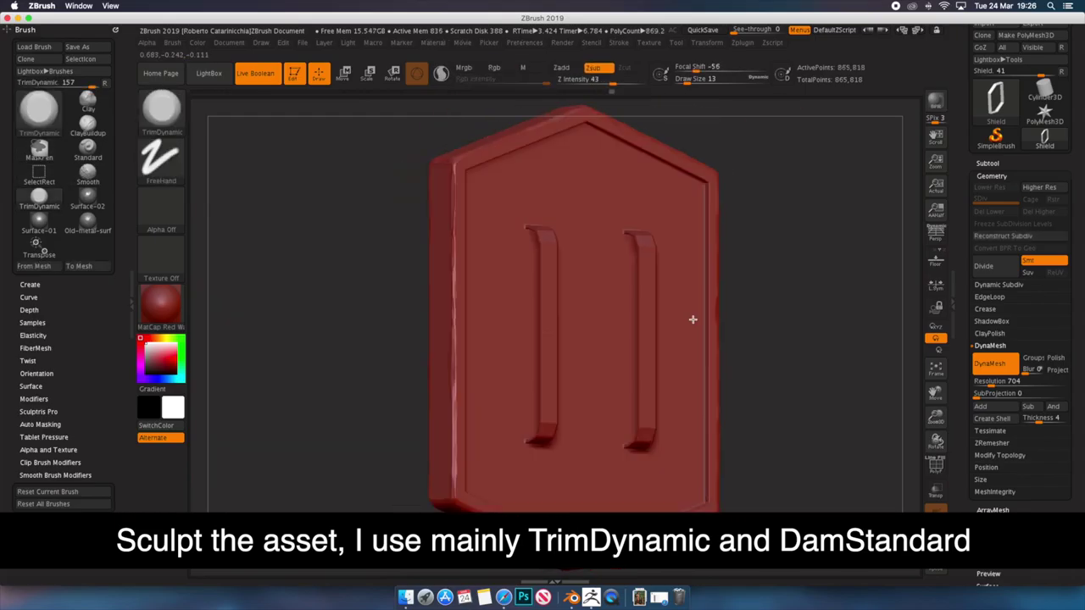
# Re-isolate the hexagonal frame and orbit around its corners and edges to inspect it
pyautogui.keyDown('ctrl'); pyautogui.keyDown('shift'); pyautogui.click(719, 314); pyautogui.keyUp('shift'); pyautogui.keyUp('ctrl')
pyautogui.moveTo(719, 314)
pyautogui.mouseDown()
pyautogui.moveTo(582, 322)
pyautogui.moveTo(509, 267)
pyautogui.mouseUp()
pyautogui.keyDown('alt'); pyautogui.moveTo(507, 482); pyautogui.dragTo(580, 311); pyautogui.keyUp('alt')
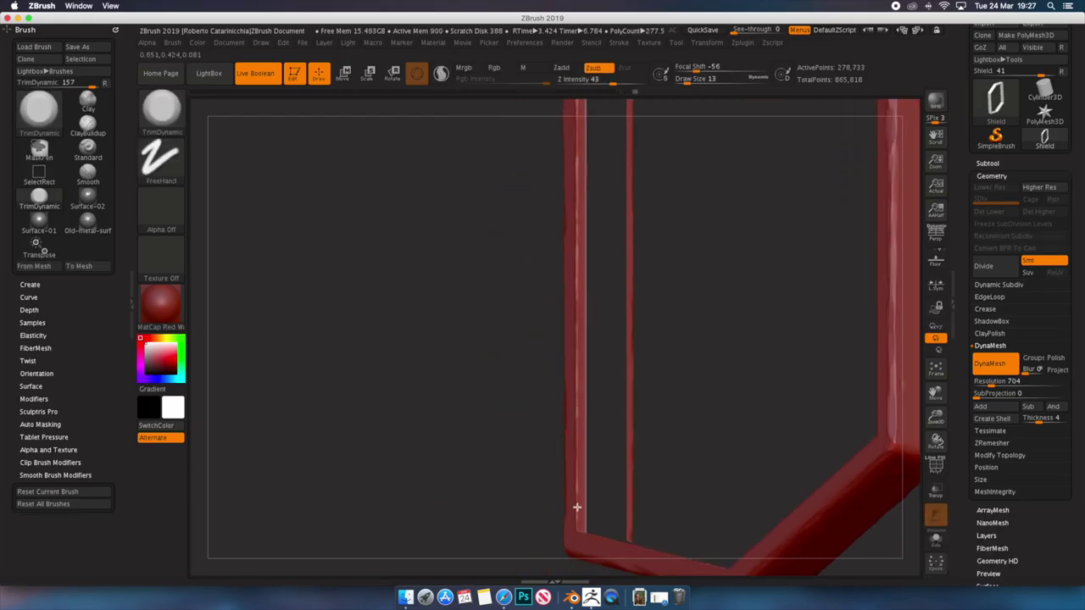
pyautogui.moveTo(577, 521); pyautogui.dragTo(569, 418)
pyautogui.moveTo(669, 481); pyautogui.dragTo(579, 481)
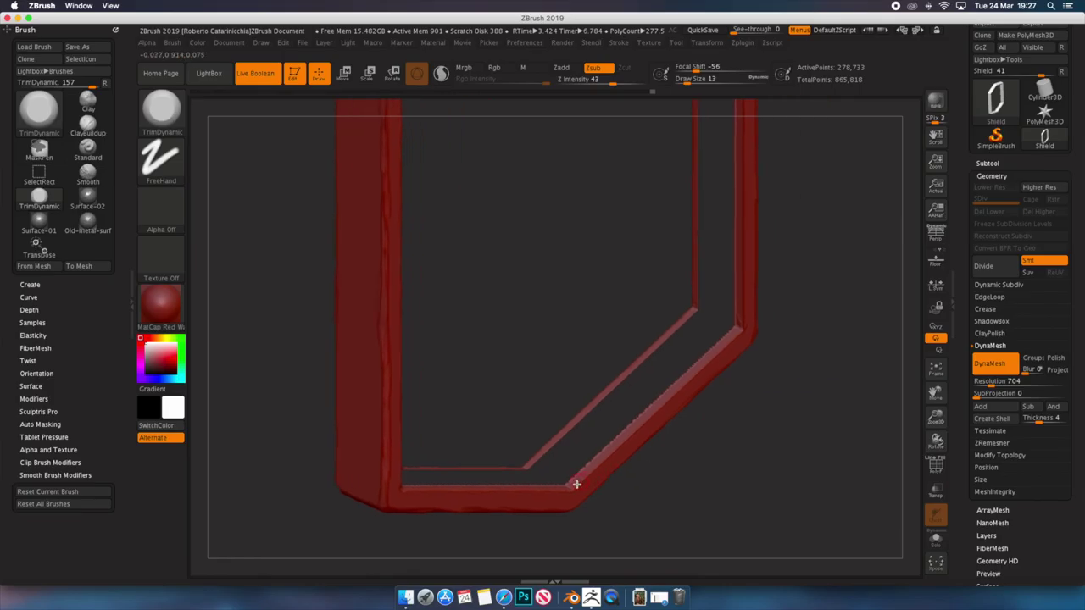
pyautogui.moveTo(626, 438)
pyautogui.mouseDown()
pyautogui.moveTo(635, 412)
pyautogui.moveTo(554, 428)
pyautogui.mouseUp()
pyautogui.moveTo(556, 271)
pyautogui.mouseDown()
pyautogui.moveTo(550, 293)
pyautogui.moveTo(610, 167)
pyautogui.moveTo(475, 170)
pyautogui.mouseUp()
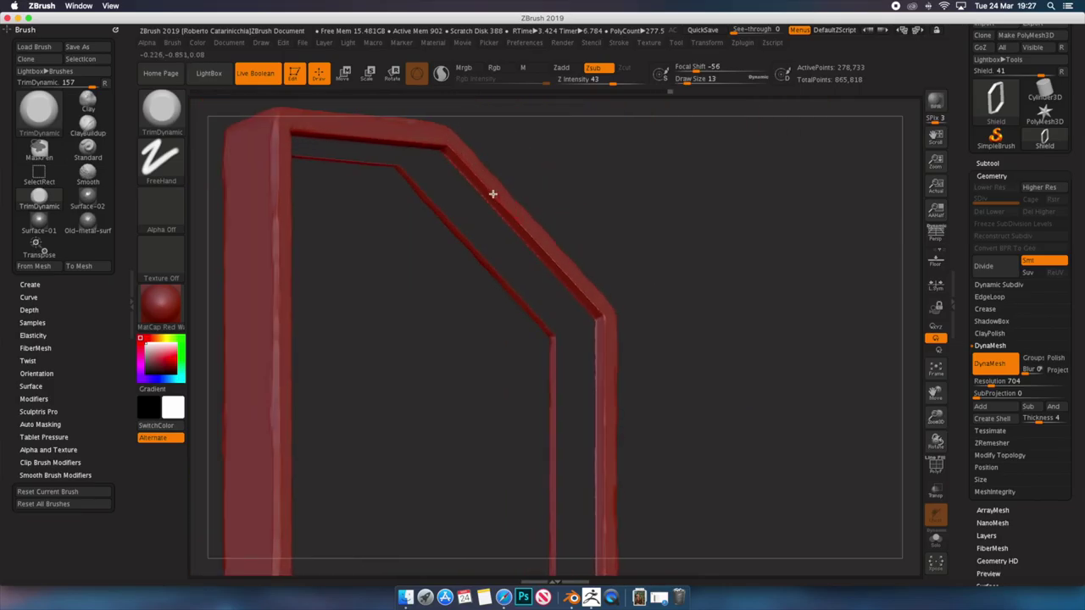
pyautogui.moveTo(583, 292)
pyautogui.mouseDown()
pyautogui.moveTo(393, 257)
pyautogui.moveTo(468, 313)
pyautogui.mouseUp()
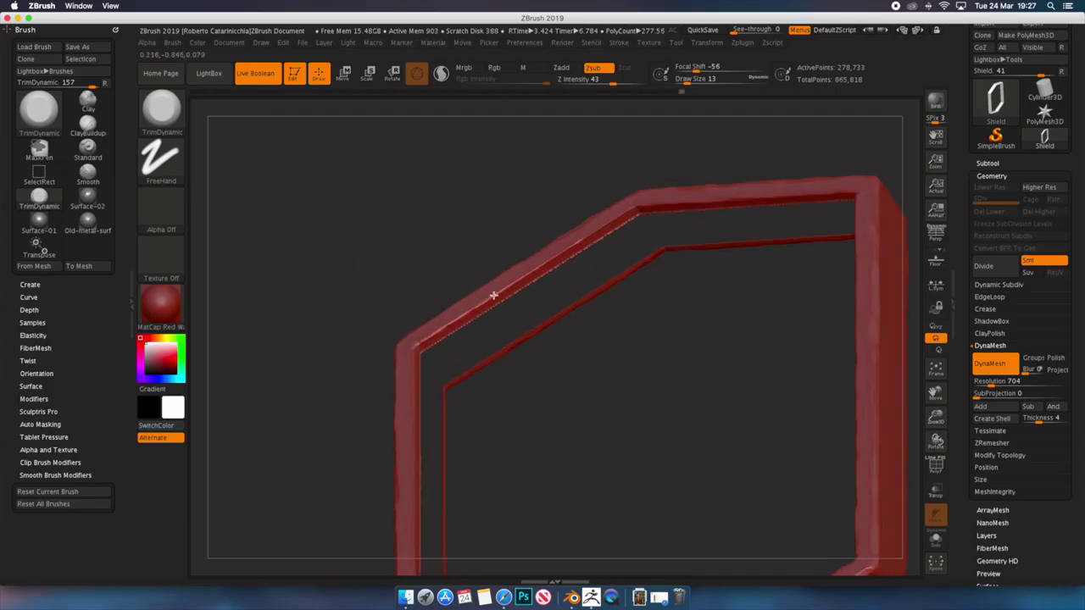
pyautogui.moveTo(604, 231)
pyautogui.mouseDown()
pyautogui.moveTo(764, 393)
pyautogui.moveTo(632, 402)
pyautogui.moveTo(704, 359)
pyautogui.moveTo(706, 416)
pyautogui.moveTo(738, 375)
pyautogui.moveTo(777, 368)
pyautogui.moveTo(815, 390)
pyautogui.mouseUp()
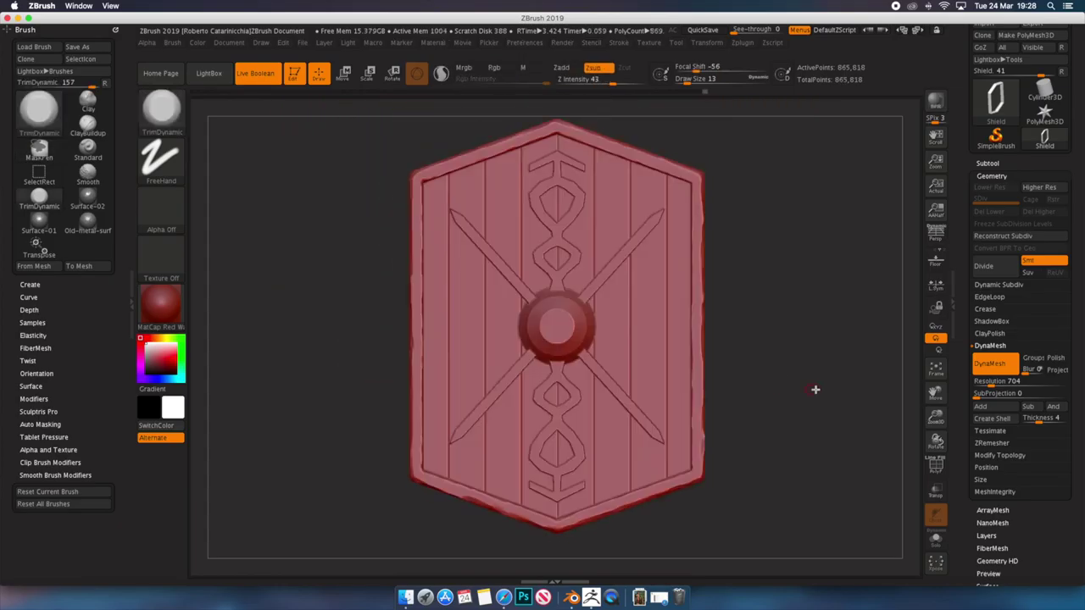
# Turn on the Floor grid and pick the DamStandard brush (B-D-S) in a side view
pyautogui.click(935, 259)
pyautogui.moveTo(853, 347)
pyautogui.mouseDown()
pyautogui.moveTo(722, 390)
pyautogui.moveTo(697, 213)
pyautogui.moveTo(952, 325)
pyautogui.mouseUp()
pyautogui.scroll(3, 712, 310)
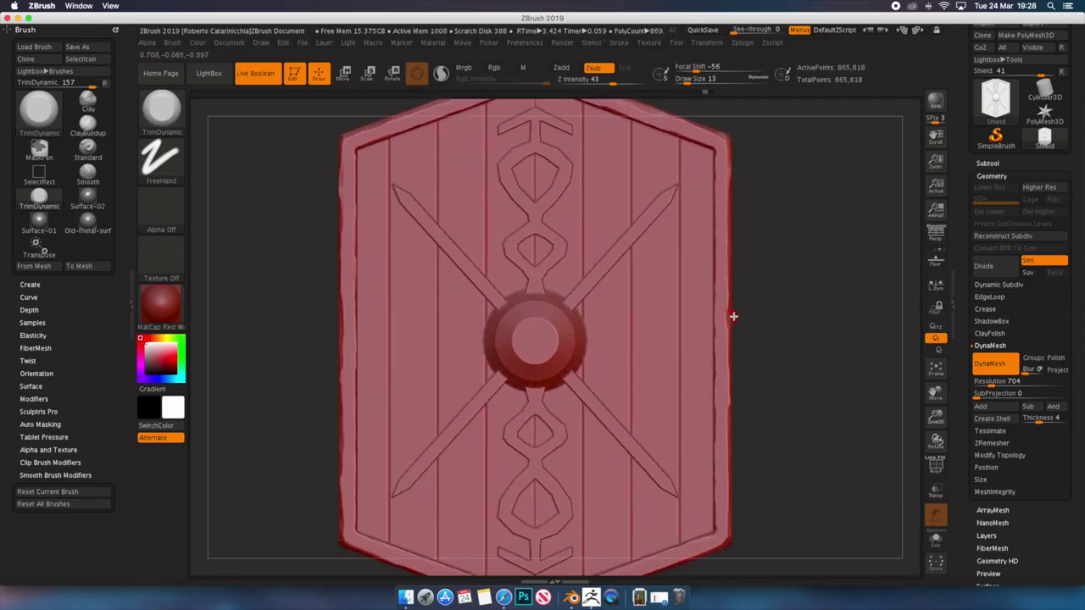
pyautogui.press('b')
pyautogui.press('d')
pyautogui.press('s')
pyautogui.moveTo(390, 334)
pyautogui.keyDown('shift'); pyautogui.mouseDown()
pyautogui.moveTo(673, 266)
pyautogui.moveTo(591, 333)
pyautogui.moveTo(685, 300)
pyautogui.mouseUp(); pyautogui.keyUp('shift')
# Isolate the cross-and-diamond ornament and trim its edges and loops with the TrimDynamic brush
pyautogui.keyDown('ctrl'); pyautogui.keyDown('shift'); pyautogui.click(610, 317); pyautogui.keyUp('shift'); pyautogui.keyUp('ctrl')
pyautogui.press('b')
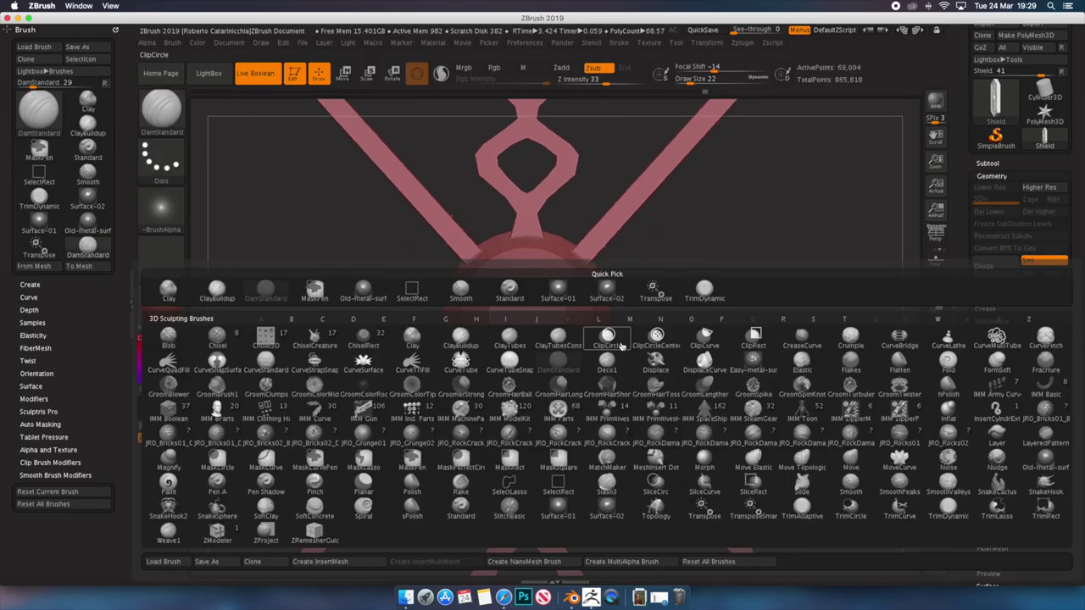
pyautogui.press('t')
pyautogui.press('d')
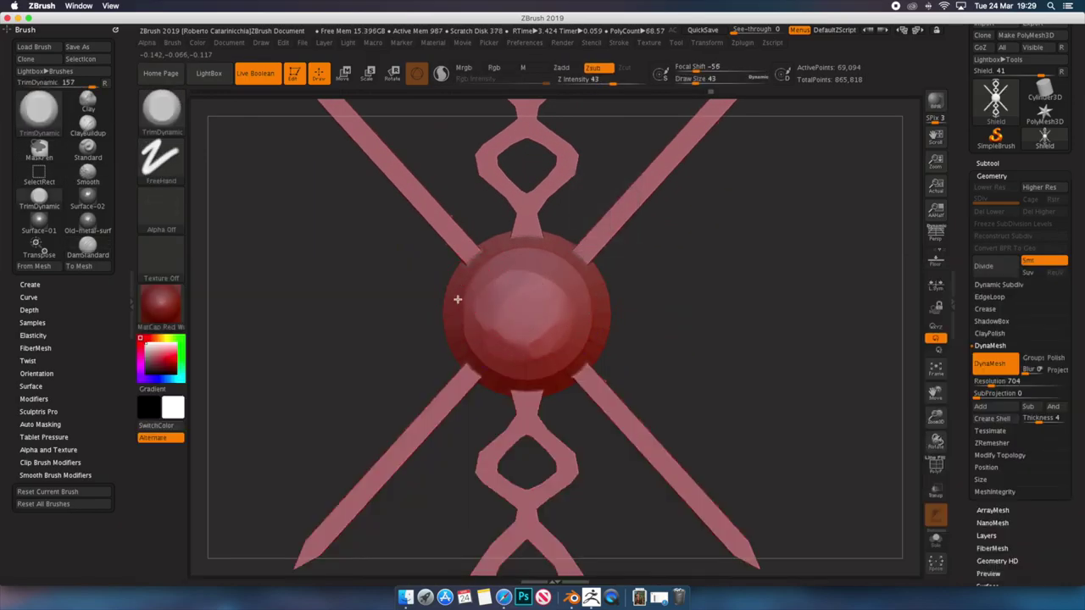
pyautogui.moveTo(659, 308); pyautogui.dragTo(558, 371)
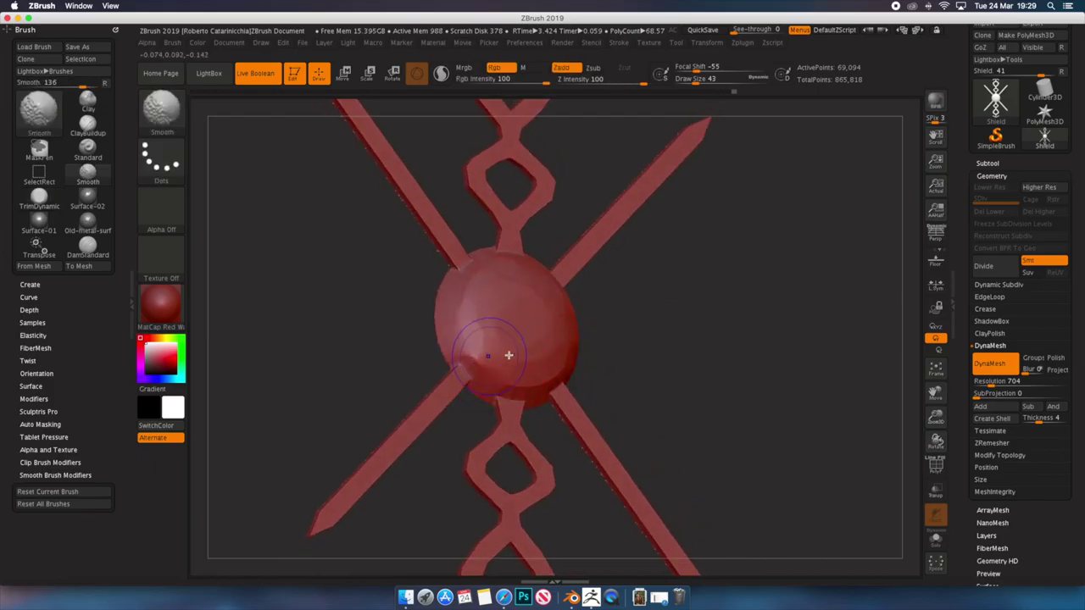
pyautogui.keyDown('shift'); pyautogui.moveTo(474, 318); pyautogui.dragTo(514, 307); pyautogui.keyUp('shift')
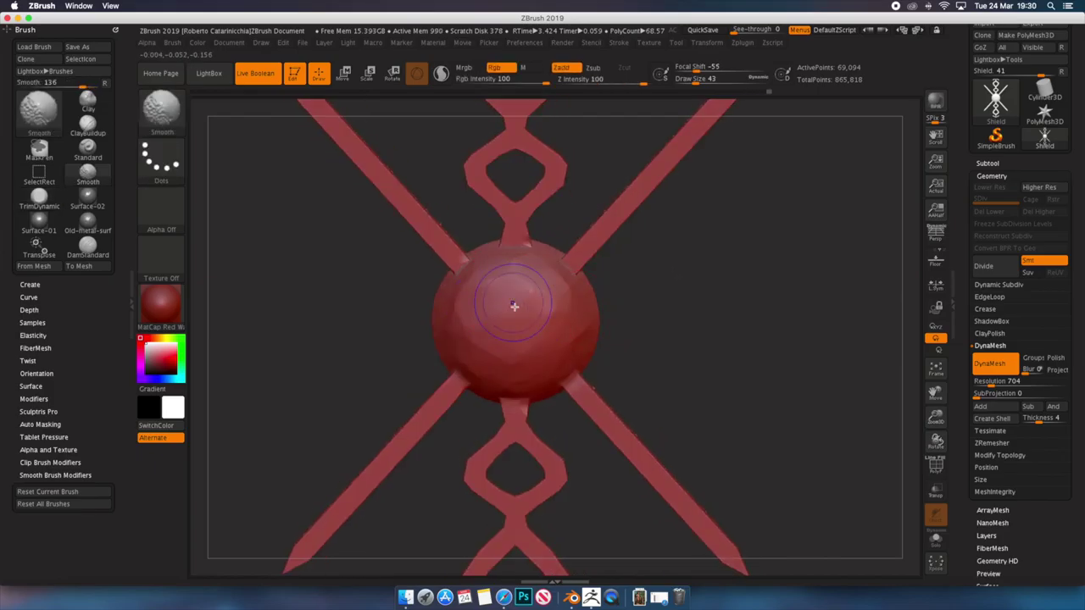
pyautogui.moveTo(435, 322)
pyautogui.mouseDown()
pyautogui.moveTo(576, 283)
pyautogui.moveTo(498, 324)
pyautogui.mouseUp()
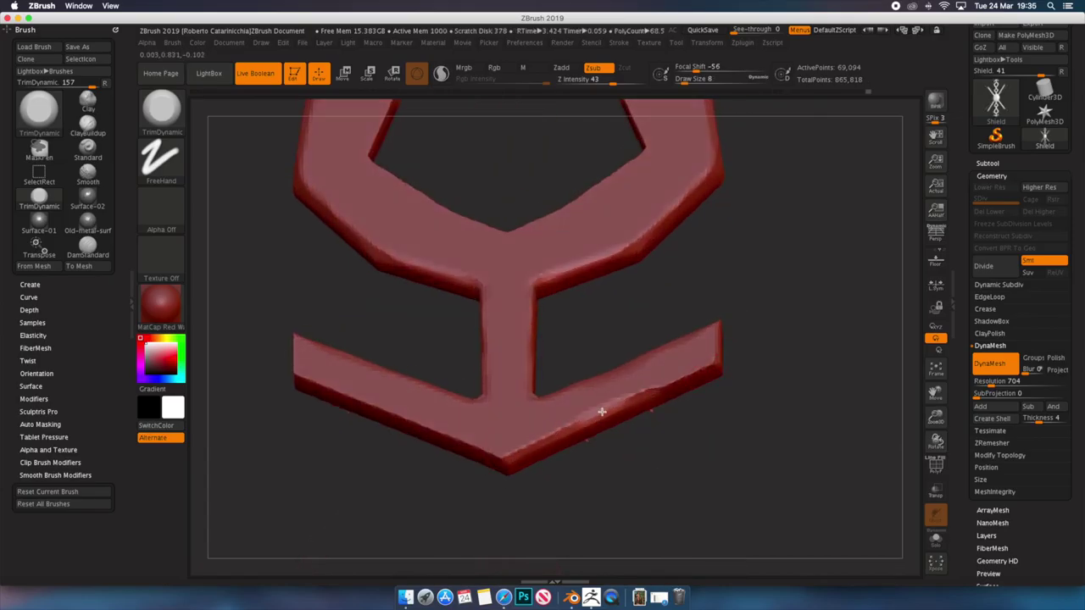
pyautogui.moveTo(512, 466)
pyautogui.mouseDown()
pyautogui.moveTo(416, 310)
pyautogui.moveTo(671, 318)
pyautogui.moveTo(586, 386)
pyautogui.moveTo(479, 448)
pyautogui.mouseUp()
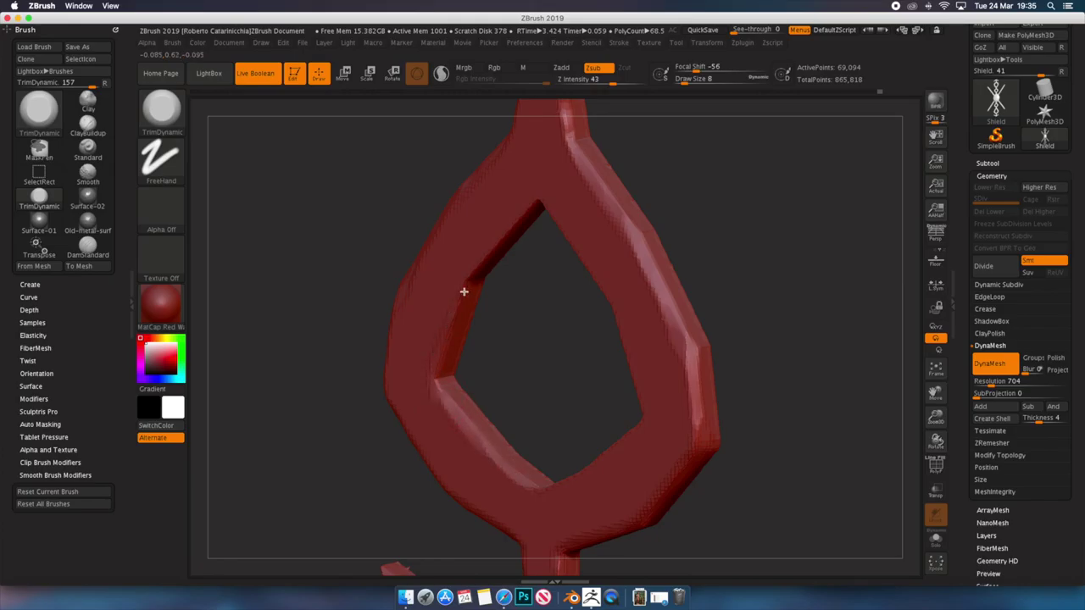
pyautogui.moveTo(489, 268); pyautogui.dragTo(578, 438)
pyautogui.moveTo(589, 242)
pyautogui.keyDown('shift'); pyautogui.mouseDown()
pyautogui.moveTo(506, 286)
pyautogui.moveTo(526, 387)
pyautogui.moveTo(588, 89)
pyautogui.moveTo(754, 294)
pyautogui.moveTo(605, 368)
pyautogui.moveTo(783, 311)
pyautogui.moveTo(780, 267)
pyautogui.moveTo(762, 350)
pyautogui.mouseUp(); pyautogui.keyUp('shift')
# Bring the whole shield back and open the ClayPolish settings
pyautogui.hotkey('ctrl', 'z')
pyautogui.moveTo(650, 307)
pyautogui.keyDown('alt'); pyautogui.mouseDown()
pyautogui.moveTo(534, 285)
pyautogui.moveTo(574, 320)
pyautogui.moveTo(907, 115)
pyautogui.mouseUp(); pyautogui.keyUp('alt')
pyautogui.press('f')
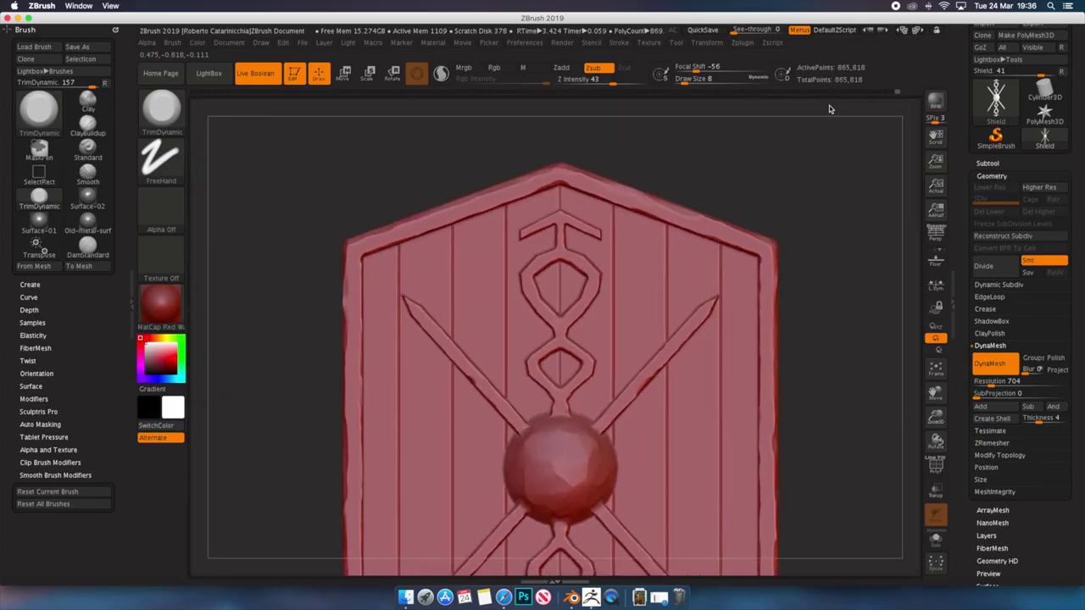
pyautogui.moveTo(812, 271)
pyautogui.keyDown('alt'); pyautogui.mouseDown()
pyautogui.moveTo(795, 501)
pyautogui.moveTo(988, 333)
pyautogui.mouseUp(); pyautogui.keyUp('alt')
pyautogui.click(988, 333)
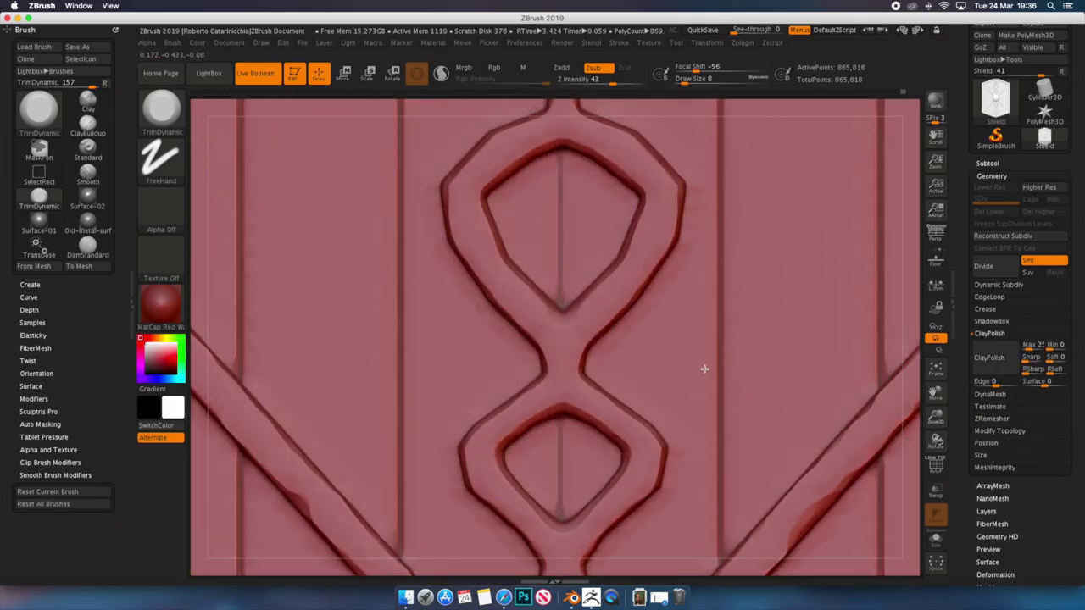
pyautogui.moveTo(741, 370)
pyautogui.keyDown('alt'); pyautogui.mouseDown()
pyautogui.moveTo(712, 177)
pyautogui.moveTo(589, 334)
pyautogui.moveTo(340, 143)
pyautogui.mouseUp(); pyautogui.keyUp('alt')
# Return to TrimDynamic and hide the ornament and boss, leaving only the boards visible
pyautogui.hotkey('shift', 'd')
pyautogui.press('d')
pyautogui.keyDown('alt'); pyautogui.moveTo(842, 342); pyautogui.dragTo(856, 215); pyautogui.keyUp('alt')
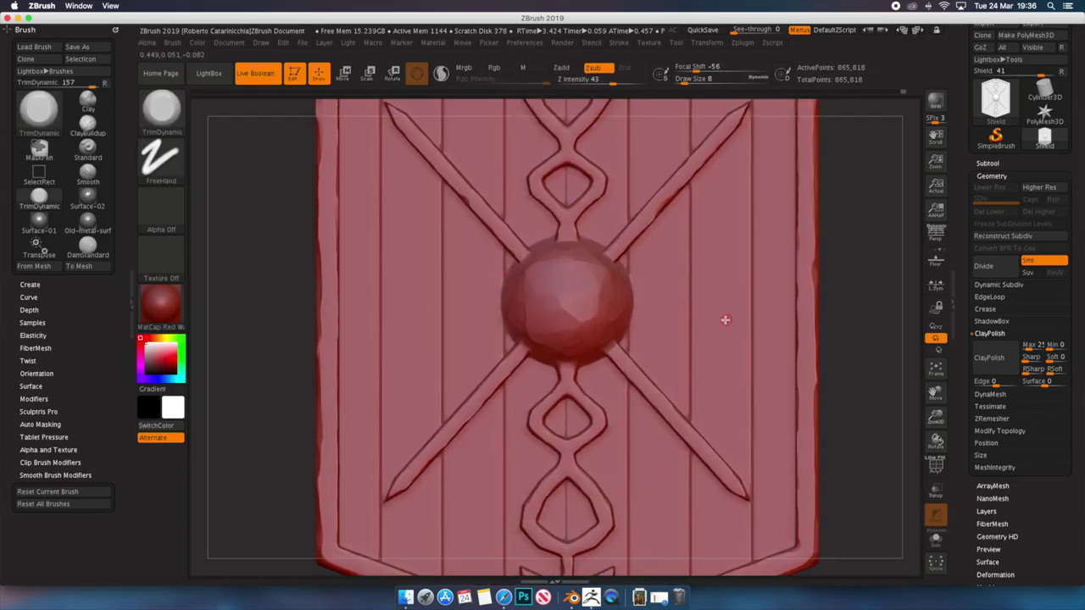
pyautogui.press('f')
pyautogui.keyDown('ctrl'); pyautogui.keyDown('shift'); pyautogui.click(659, 327); pyautogui.keyUp('shift'); pyautogui.keyUp('ctrl')
pyautogui.moveTo(659, 327)
pyautogui.keyDown('alt'); pyautogui.mouseDown()
pyautogui.moveTo(546, 308)
pyautogui.moveTo(441, 274)
pyautogui.moveTo(488, 267)
pyautogui.mouseUp(); pyautogui.keyUp('alt')
# Switch to DamStandard (B-D-S) and stroke grain lines along the upper and lower boards
pyautogui.press('b')
pyautogui.press('d')
pyautogui.press('s')
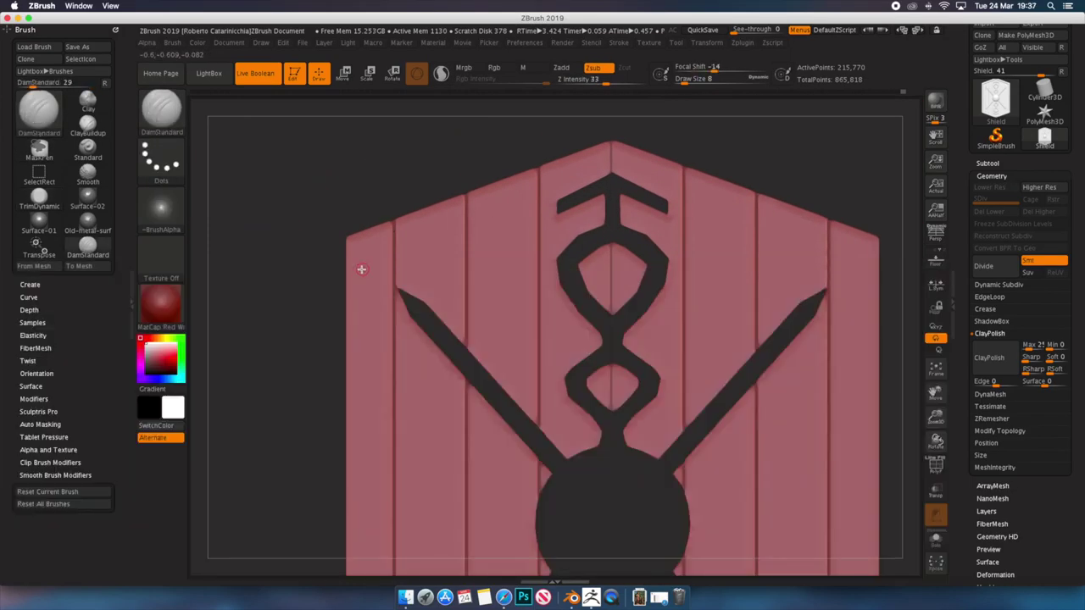
pyautogui.moveTo(384, 384)
pyautogui.keyDown('alt'); pyautogui.mouseDown()
pyautogui.moveTo(448, 229)
pyautogui.moveTo(395, 368)
pyautogui.moveTo(429, 242)
pyautogui.mouseUp(); pyautogui.keyUp('alt')
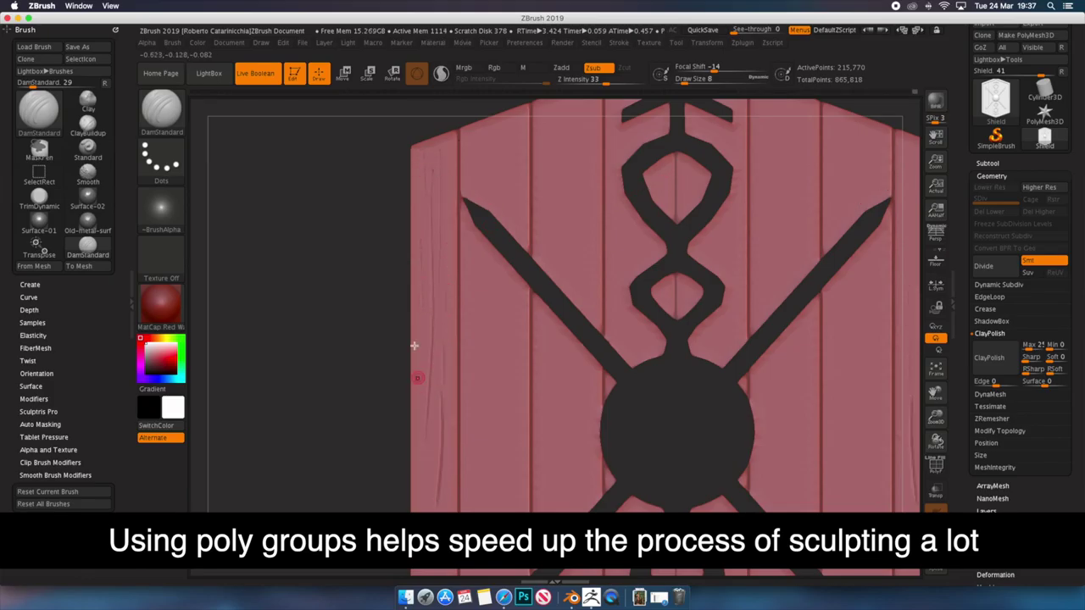
pyautogui.keyDown('alt'); pyautogui.moveTo(377, 243); pyautogui.dragTo(413, 331); pyautogui.keyUp('alt')
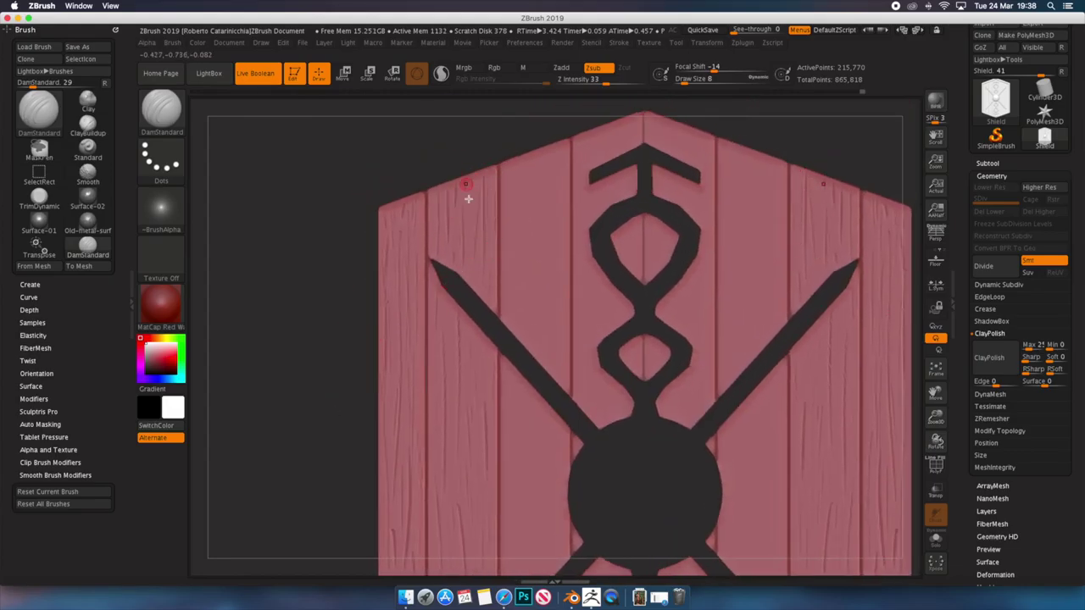
pyautogui.keyDown('alt'); pyautogui.moveTo(378, 293); pyautogui.dragTo(368, 294); pyautogui.keyUp('alt')
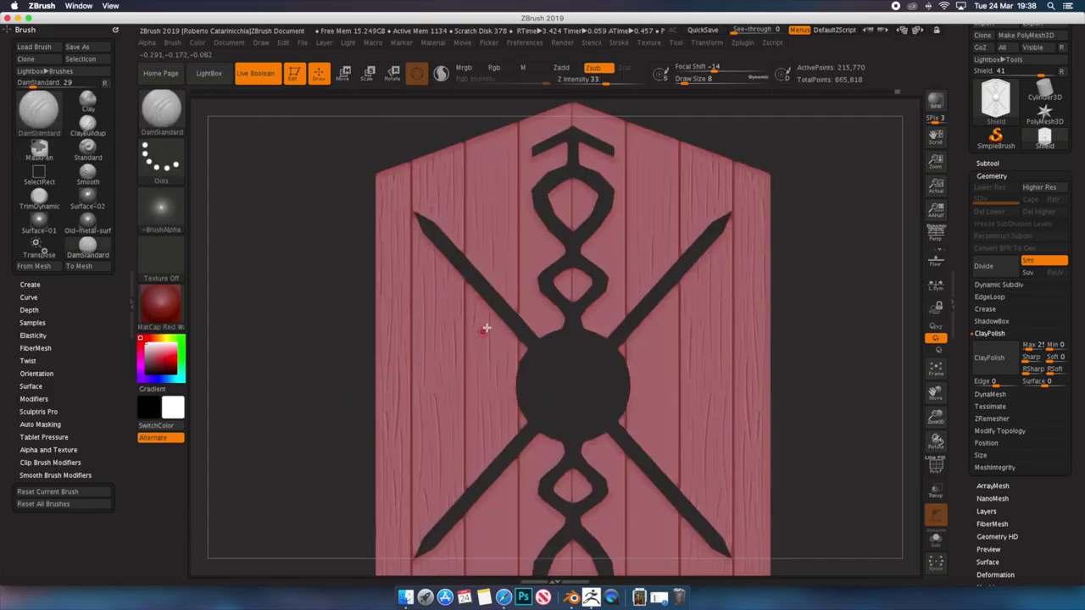
pyautogui.moveTo(470, 248); pyautogui.dragTo(383, 386)
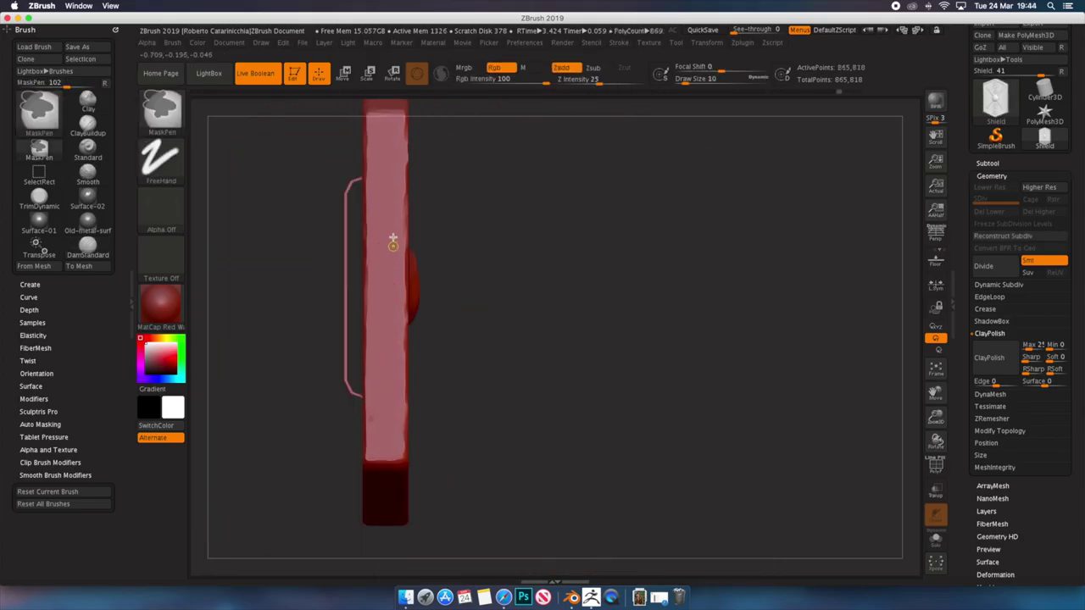
pyautogui.keyDown('shift'); pyautogui.moveTo(420, 407); pyautogui.dragTo(737, 274); pyautogui.keyUp('shift')
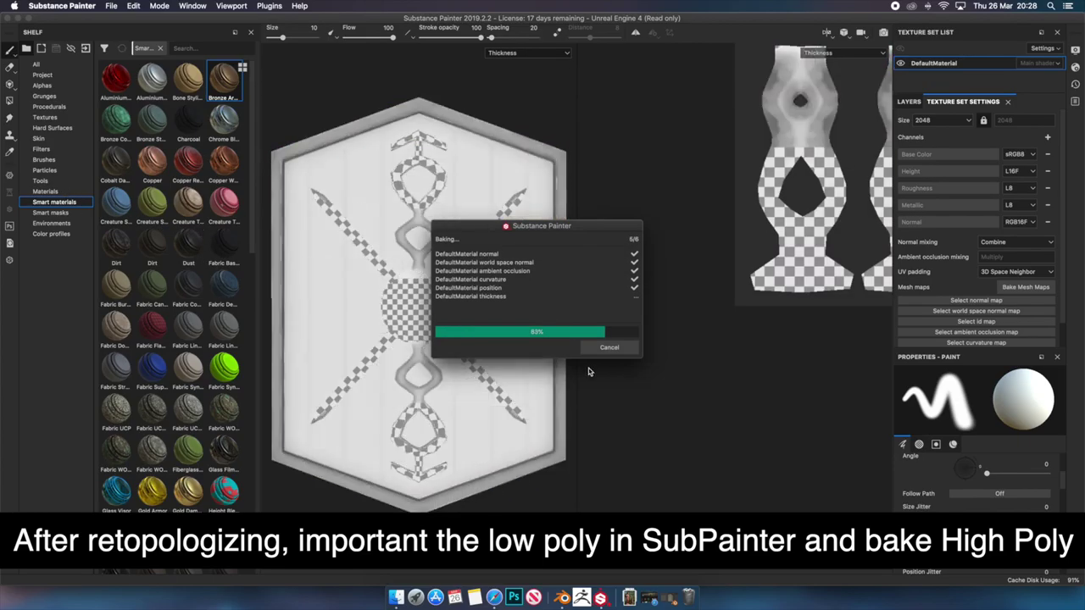
# Close the finished bake and drop the mdvl_wood_fine smart material onto the shield
pyautogui.click(585, 332)
pyautogui.moveTo(582, 347)
pyautogui.keyDown('alt'); pyautogui.mouseDown()
pyautogui.moveTo(381, 331)
pyautogui.moveTo(545, 296)
pyautogui.mouseUp(); pyautogui.keyUp('alt')
pyautogui.scroll(-10, 170, 296)
pyautogui.click(909, 101)
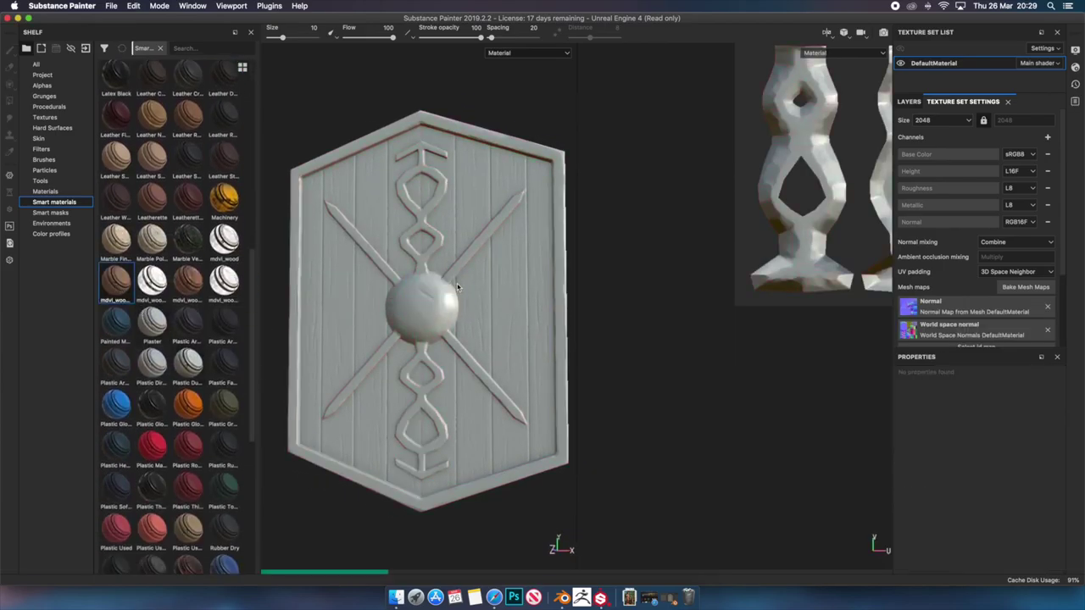
pyautogui.moveTo(116, 280); pyautogui.dragTo(838, 127)
pyautogui.scroll(-5, 193, 387)
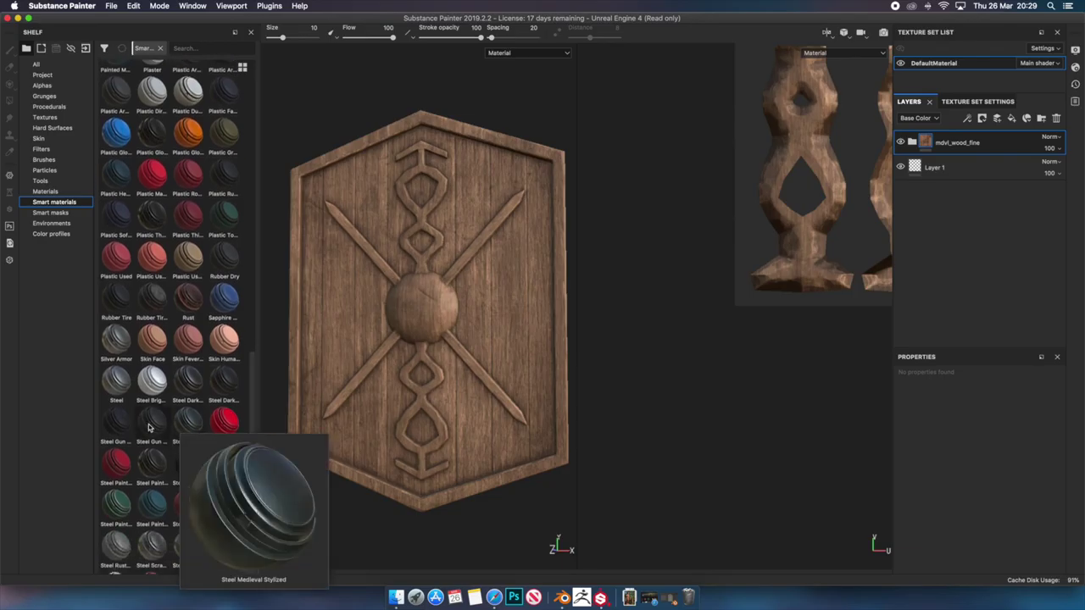
# Try Steel Ruined, undo it, and add Steel Medieval Stylized as a new layer
pyautogui.moveTo(116, 379); pyautogui.dragTo(320, 352)
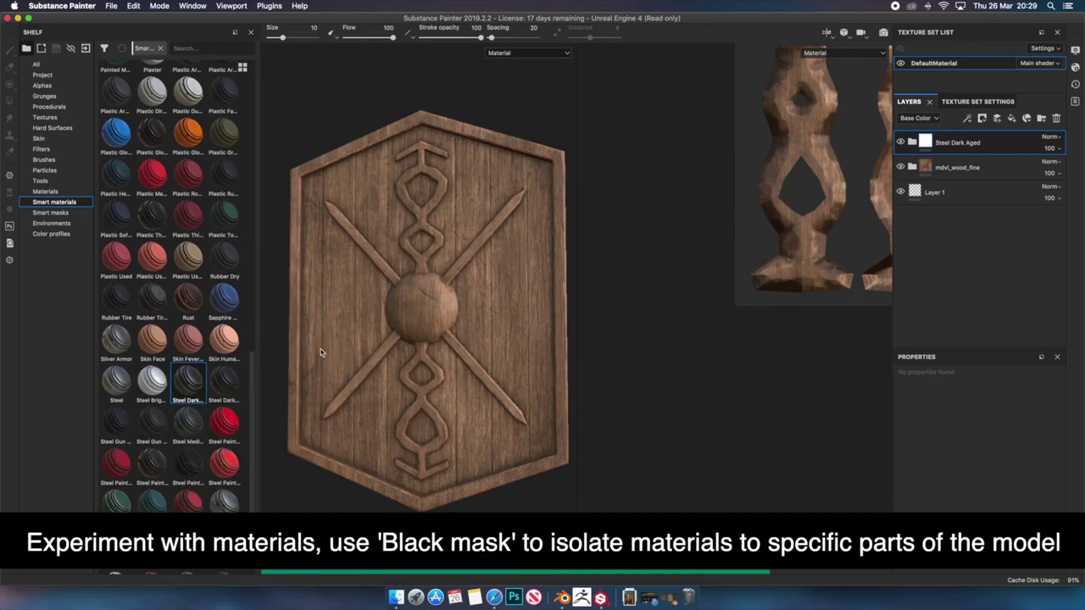
pyautogui.hotkey('ctrl', 'z')
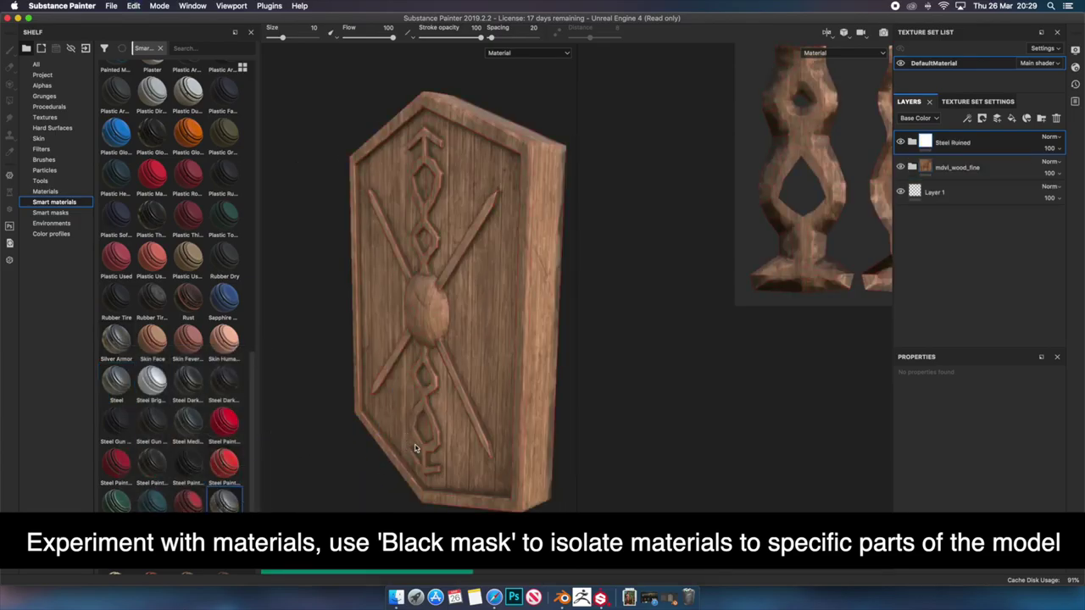
pyautogui.hotkey('ctrl', 'z')
pyautogui.keyDown('alt'); pyautogui.moveTo(415, 449); pyautogui.dragTo(357, 466); pyautogui.keyUp('alt')
pyautogui.moveTo(358, 412); pyautogui.dragTo(360, 416)
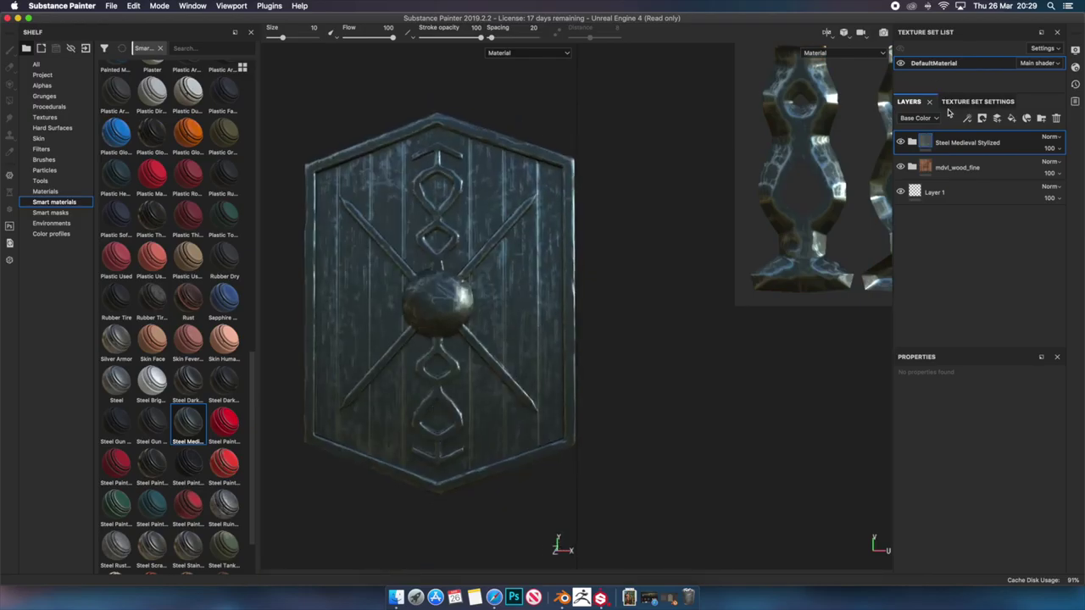
# Give the steel layer a black mask and fill the rim, boss and ornament UV islands
pyautogui.click(982, 118)
pyautogui.click(994, 124)
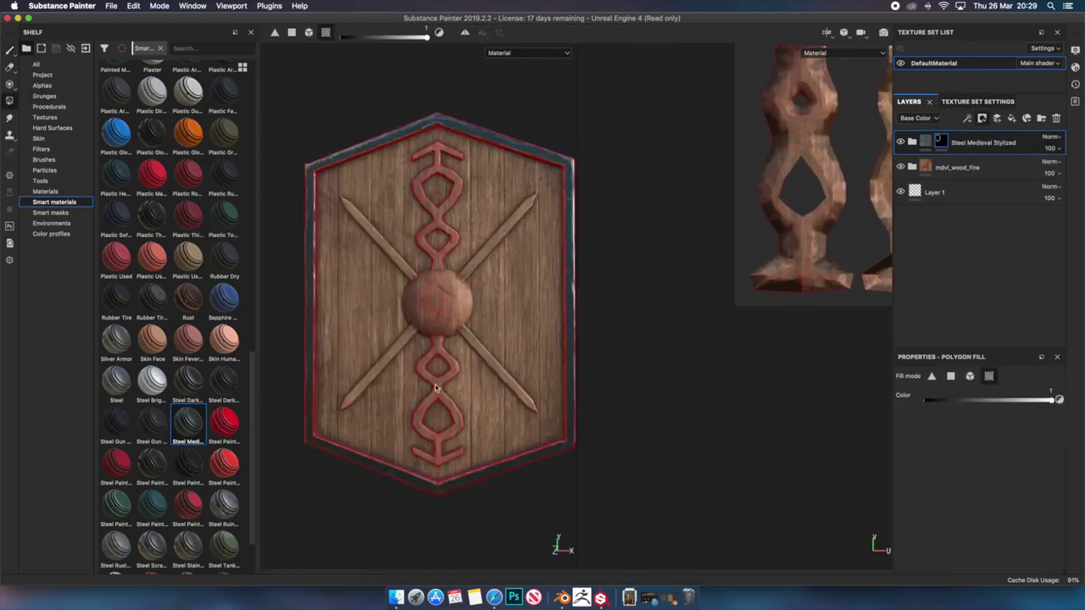
pyautogui.scroll(5, 334, 431)
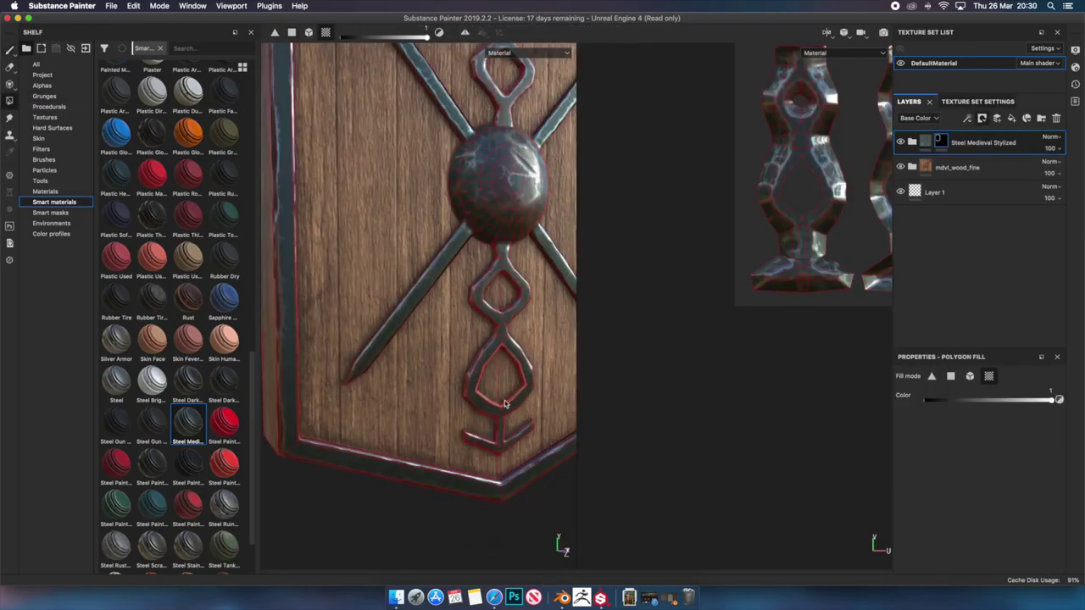
pyautogui.moveTo(613, 344); pyautogui.dragTo(615, 376, button='middle')
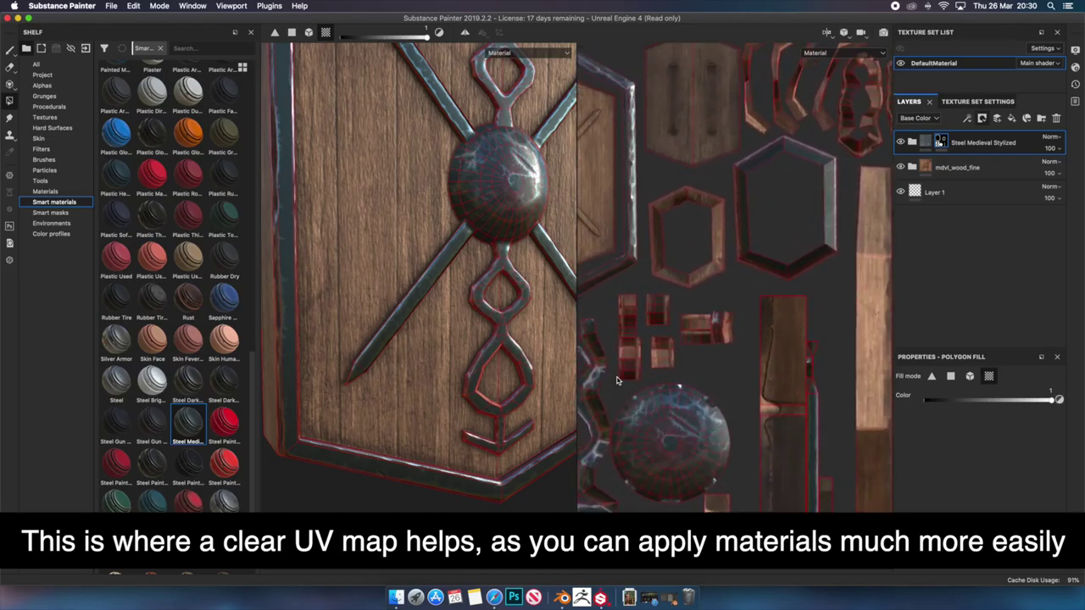
pyautogui.click(845, 346)
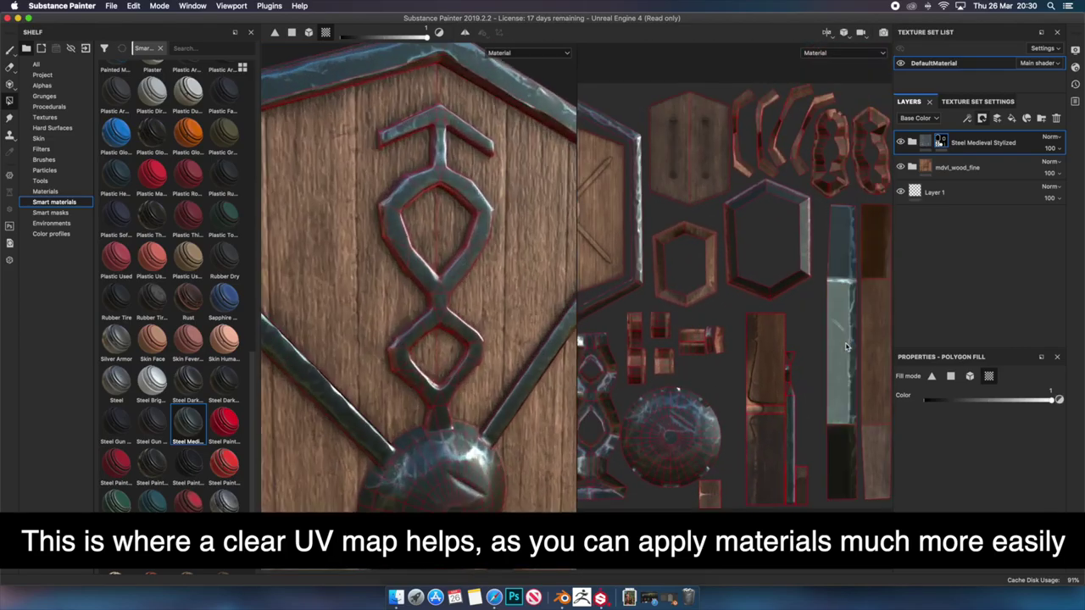
pyautogui.moveTo(874, 367); pyautogui.dragTo(808, 360, button='middle')
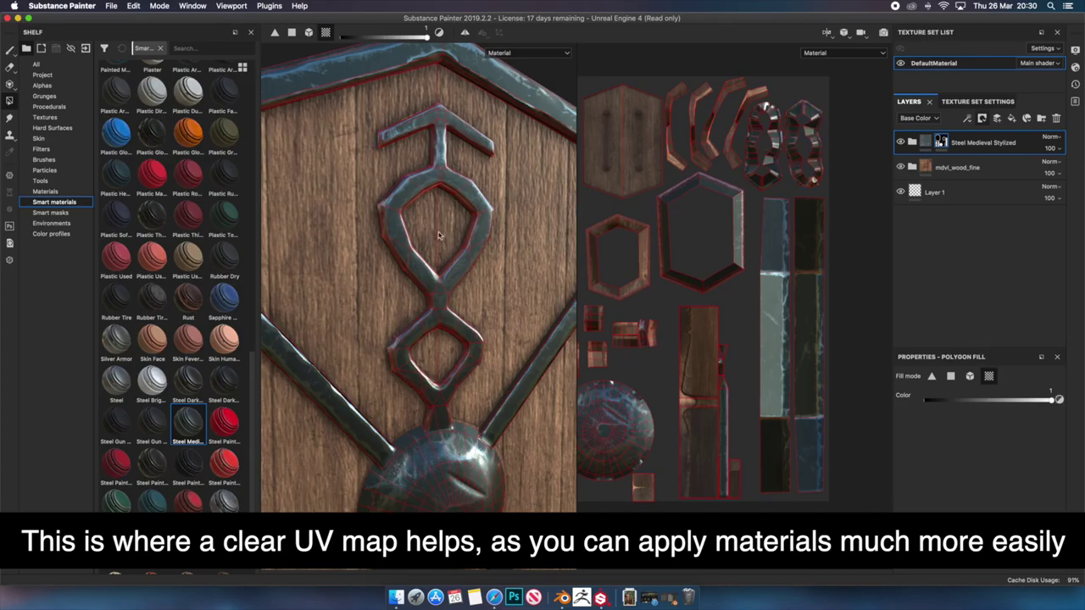
pyautogui.moveTo(439, 410)
pyautogui.keyDown('alt'); pyautogui.mouseDown()
pyautogui.moveTo(509, 339)
pyautogui.moveTo(497, 312)
pyautogui.moveTo(409, 407)
pyautogui.moveTo(577, 403)
pyautogui.moveTo(551, 506)
pyautogui.moveTo(273, 326)
pyautogui.moveTo(363, 256)
pyautogui.moveTo(424, 150)
pyautogui.mouseUp(); pyautogui.keyUp('alt')
pyautogui.click(508, 339)
pyautogui.press('f')
pyautogui.press('1')
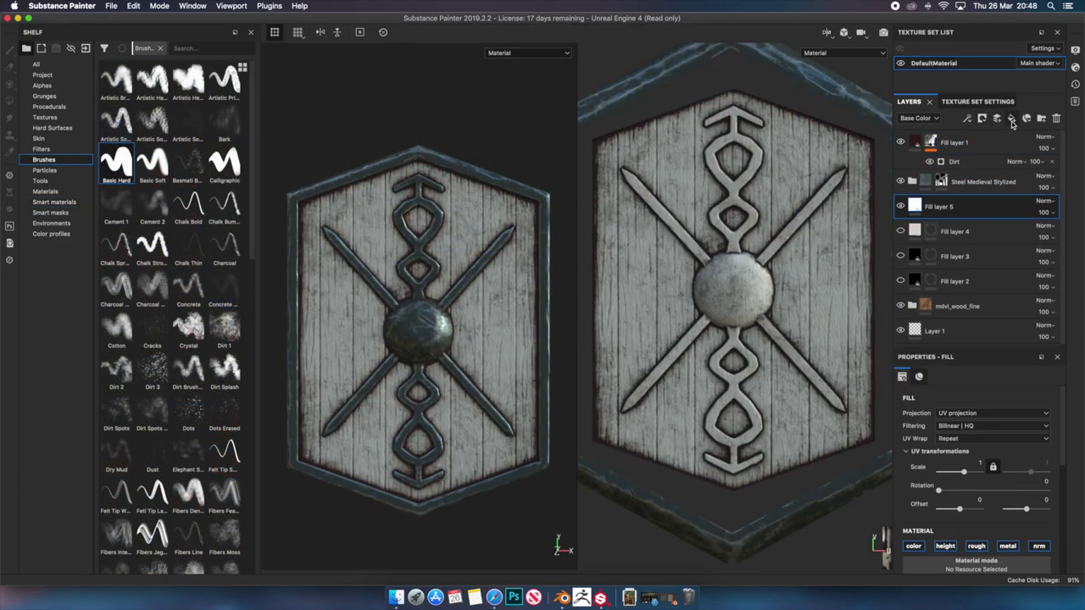
# Create a red fill layer with a black mask and paint vertical and horizontal red stripes
pyautogui.moveTo(984, 395); pyautogui.dragTo(988, 390)
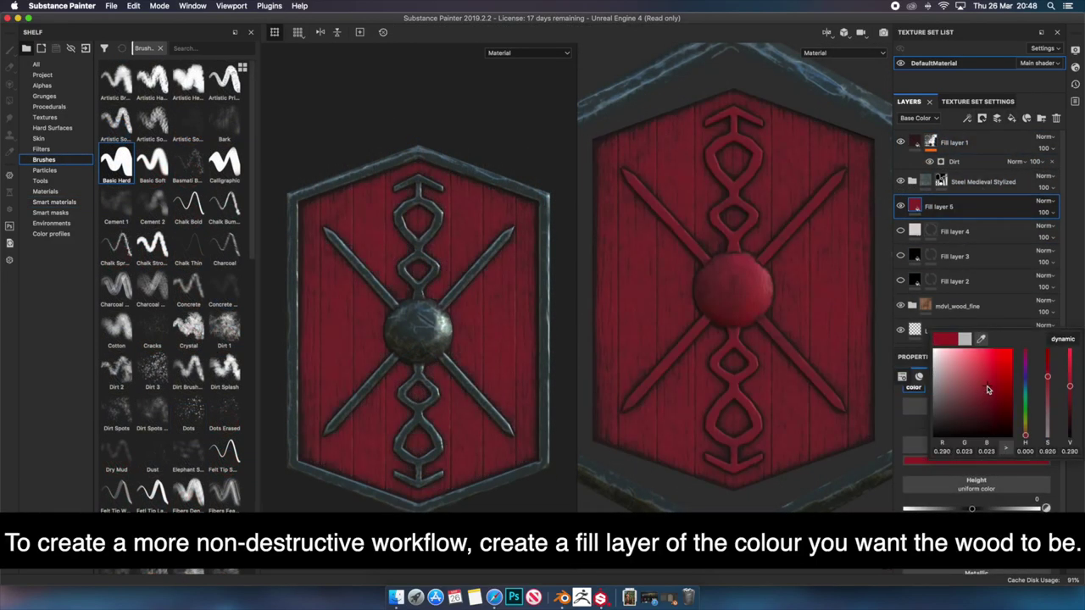
pyautogui.click(1080, 324)
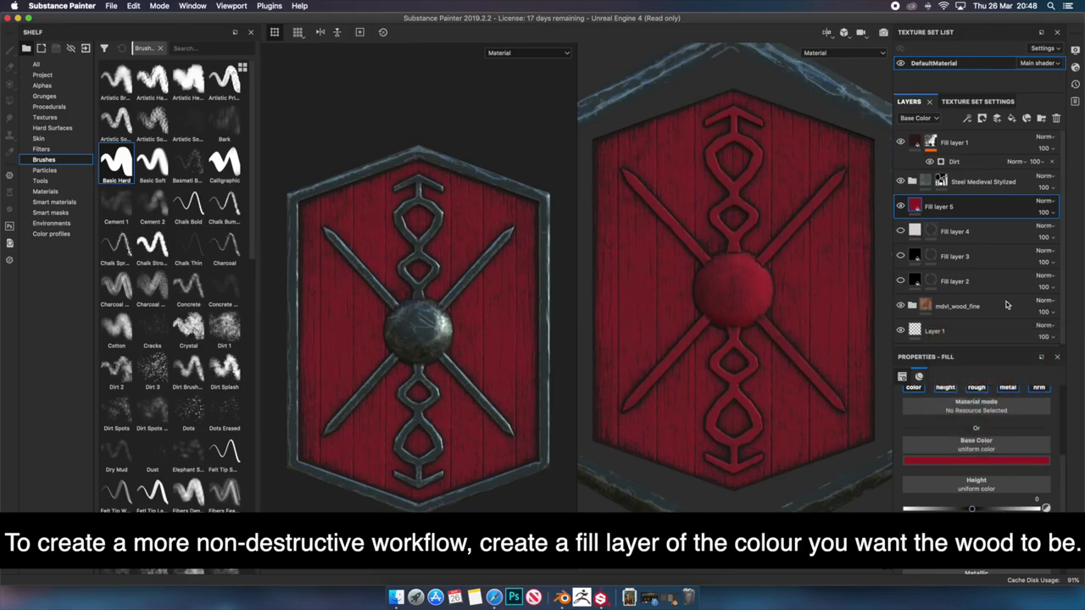
pyautogui.click(984, 118)
pyautogui.click(1009, 136)
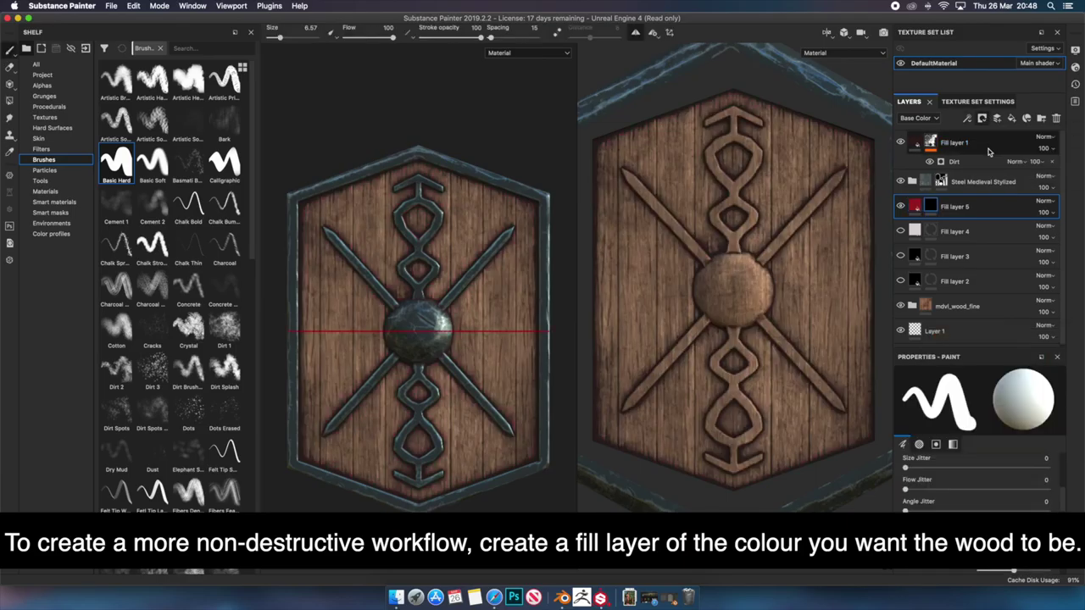
pyautogui.press('1')
pyautogui.click(419, 166)
pyautogui.keyDown('shift'); pyautogui.click(418, 500); pyautogui.keyUp('shift')
pyautogui.click(279, 332)
pyautogui.keyDown('shift'); pyautogui.click(551, 334); pyautogui.keyUp('shift')
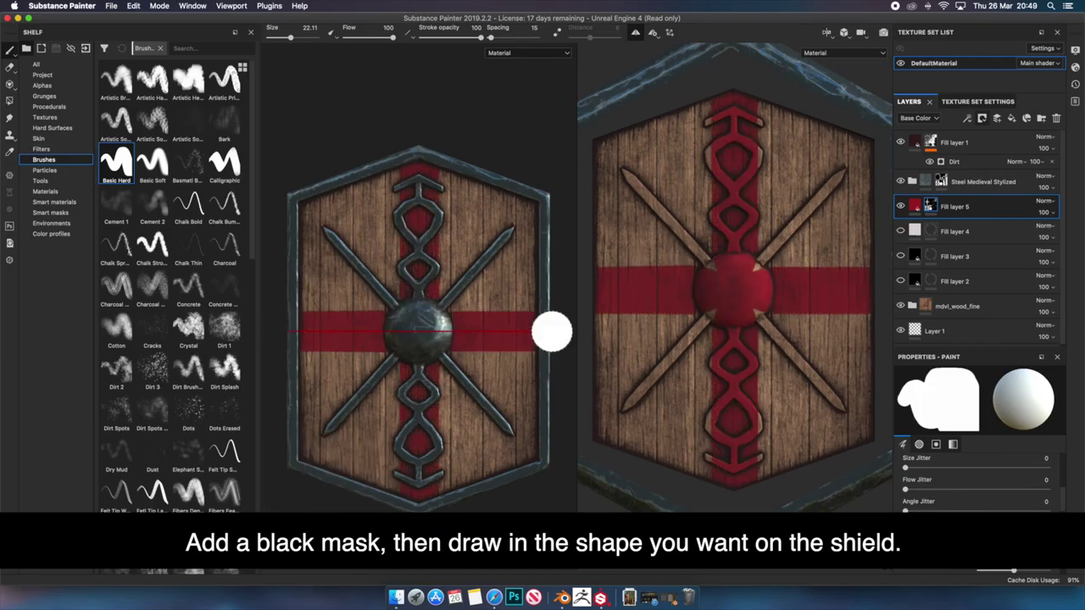
pyautogui.hotkey('ctrl', 'z')
pyautogui.moveTo(544, 331); pyautogui.dragTo(291, 326)
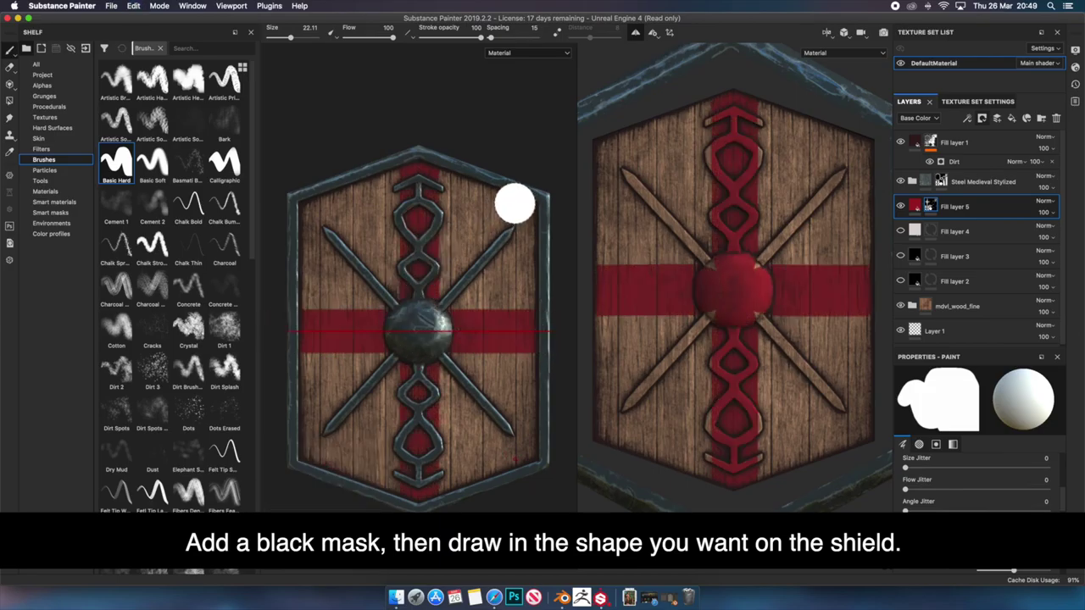
# Add a blue fill layer with a black mask and paint blue over the background
pyautogui.click(1011, 121)
pyautogui.click(987, 458)
pyautogui.click(984, 397)
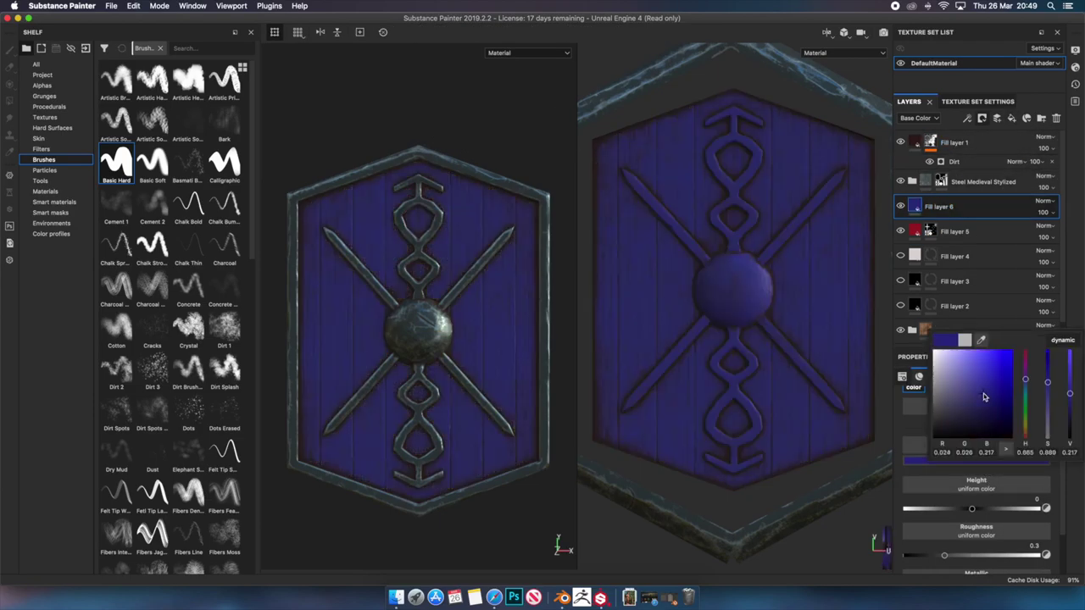
pyautogui.click(1025, 386)
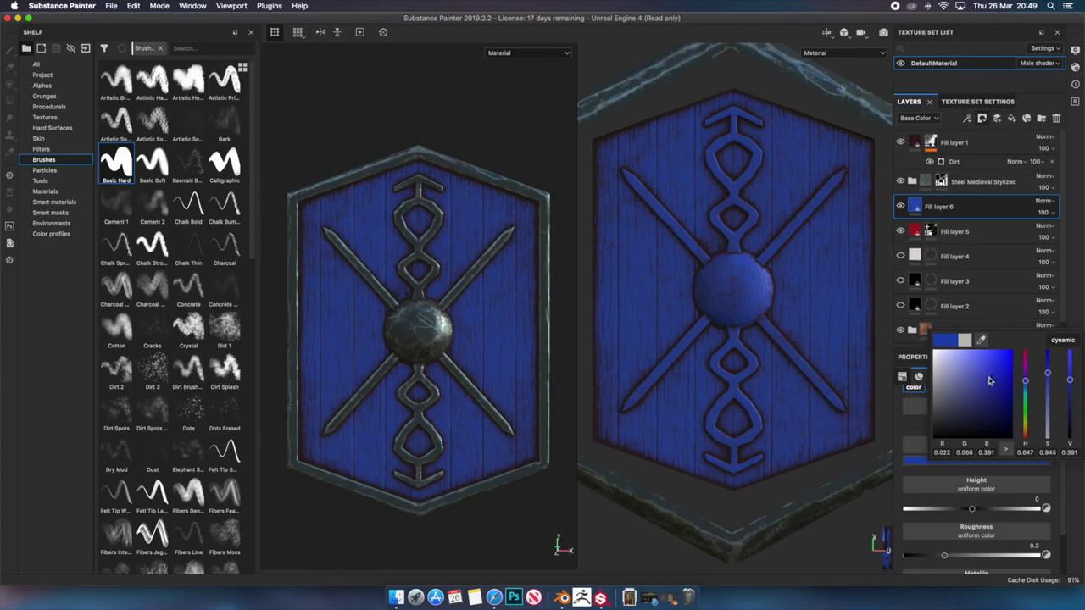
pyautogui.click(983, 118)
pyautogui.click(1009, 138)
pyautogui.moveTo(453, 182)
pyautogui.mouseDown()
pyautogui.moveTo(453, 219)
pyautogui.moveTo(496, 232)
pyautogui.mouseUp()
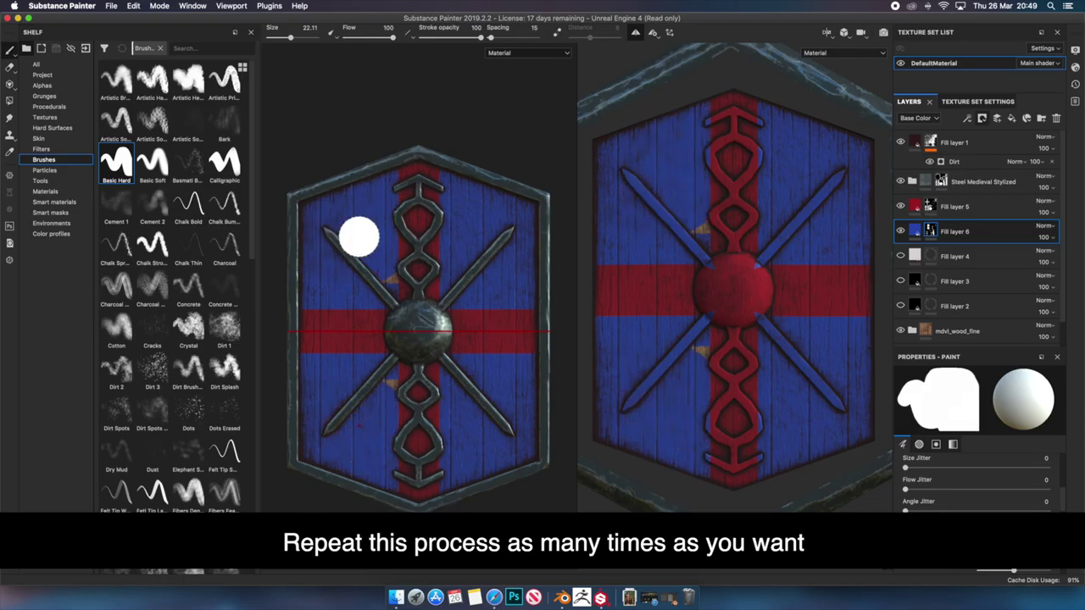
# Lighten and shift the blue fill's hue, then add a new white fill layer
pyautogui.click(915, 230)
pyautogui.click(975, 460)
pyautogui.moveTo(1025, 373); pyautogui.dragTo(1025, 387)
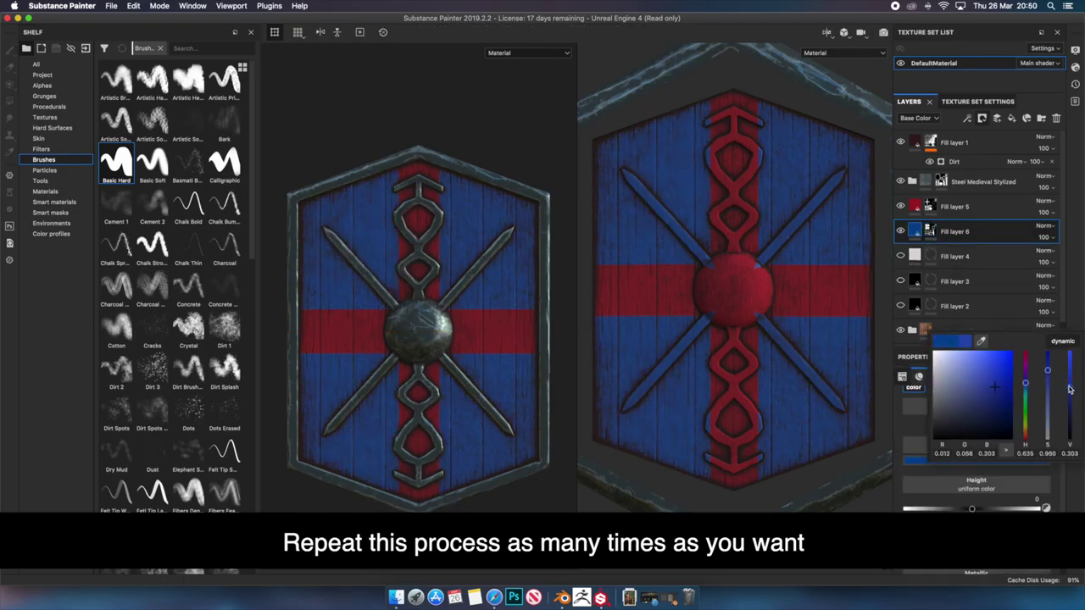
pyautogui.click(1026, 387)
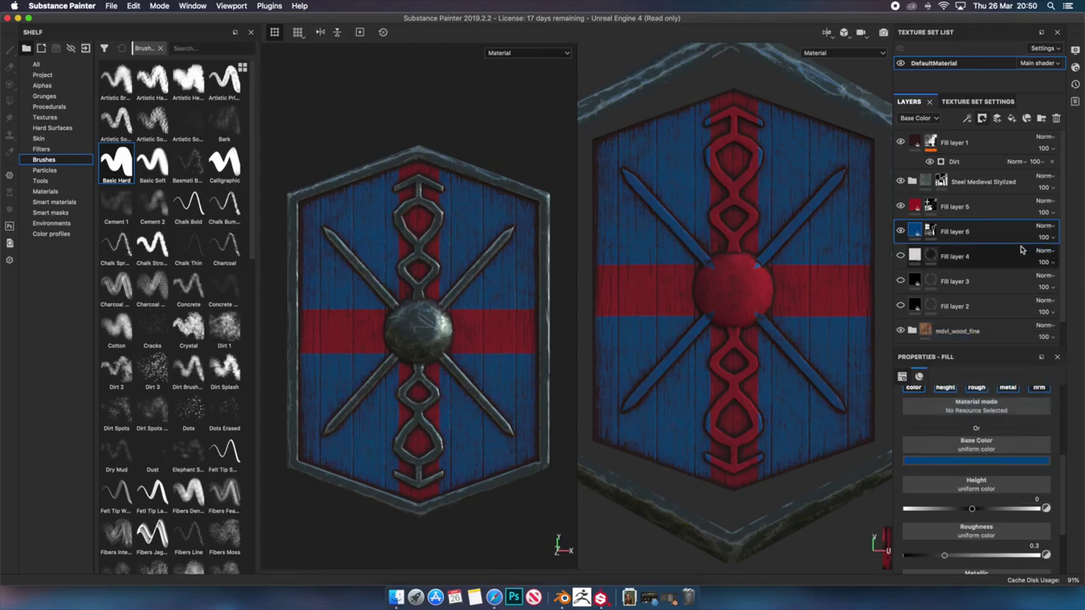
pyautogui.click(1011, 117)
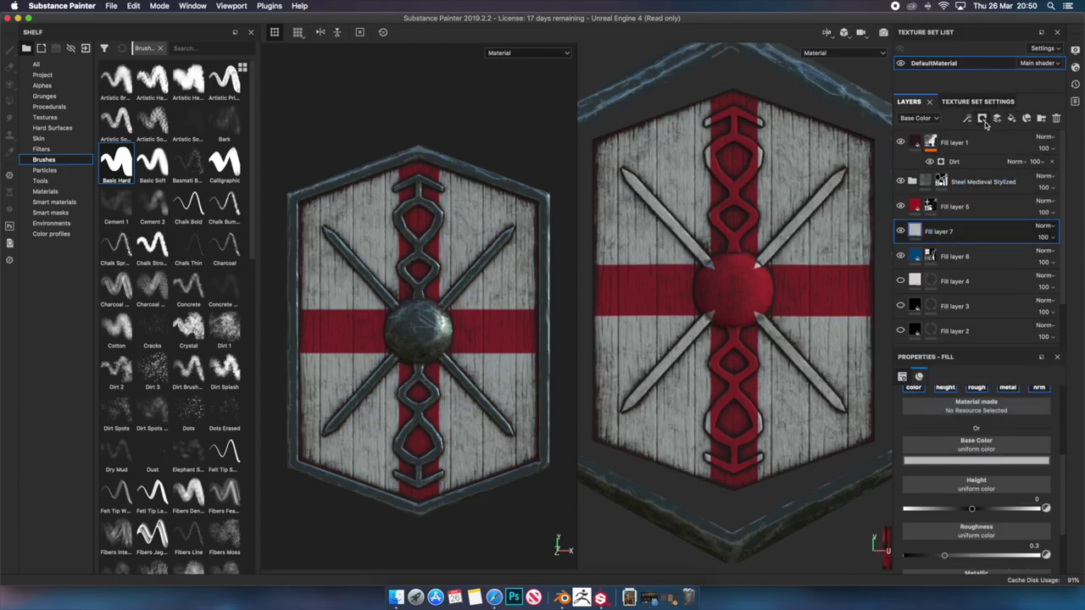
# Mask the white fill layer and paint white borders beside the red cross plus a diagonal
pyautogui.click(982, 118)
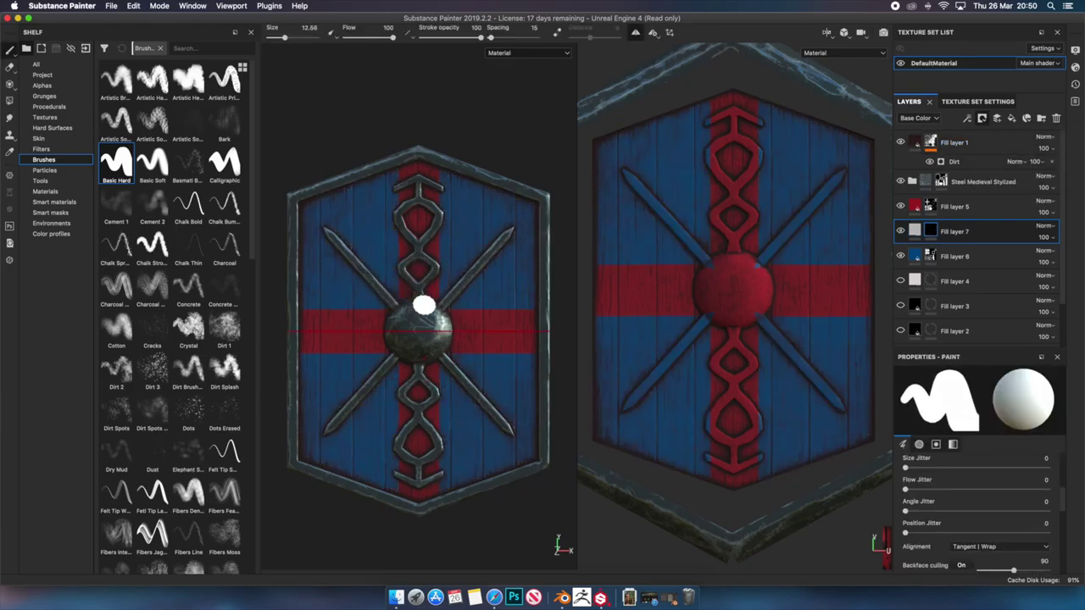
pyautogui.keyDown('shift'); pyautogui.click(442, 500); pyautogui.keyUp('shift')
pyautogui.moveTo(537, 308); pyautogui.dragTo(286, 302)
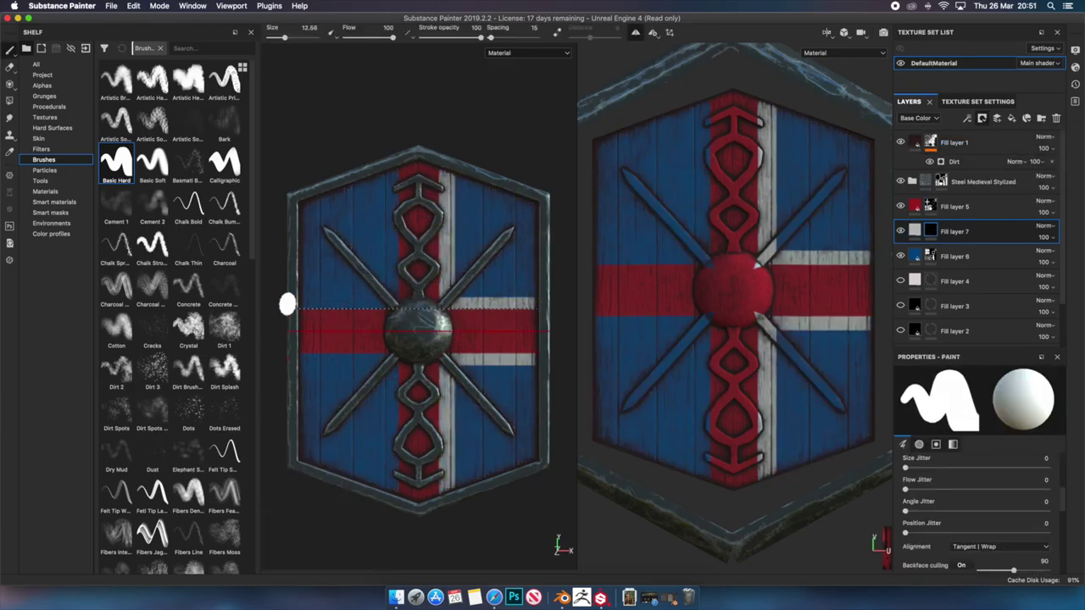
pyautogui.moveTo(394, 167); pyautogui.dragTo(397, 323)
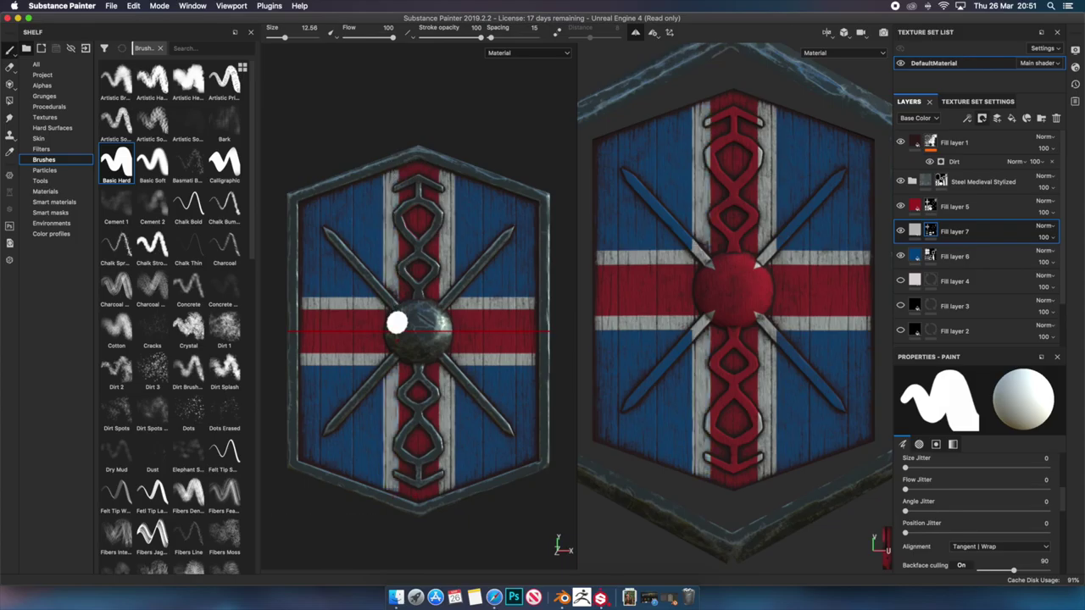
pyautogui.moveTo(455, 293); pyautogui.dragTo(534, 201)
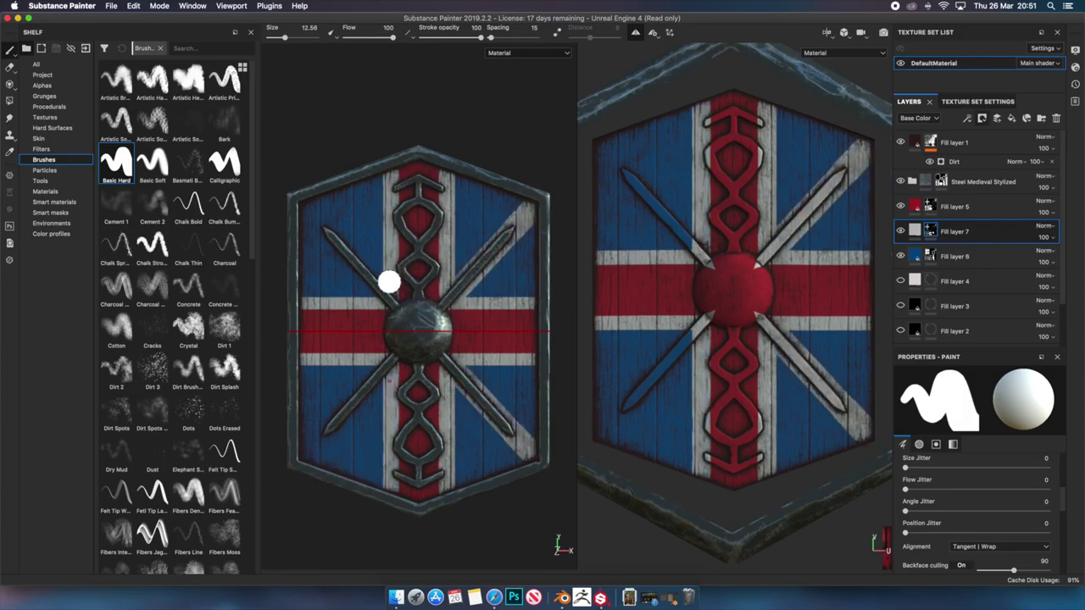
# On the red fill layer, shrink the brush and paint a thin red diagonal stripe
pyautogui.click(954, 206)
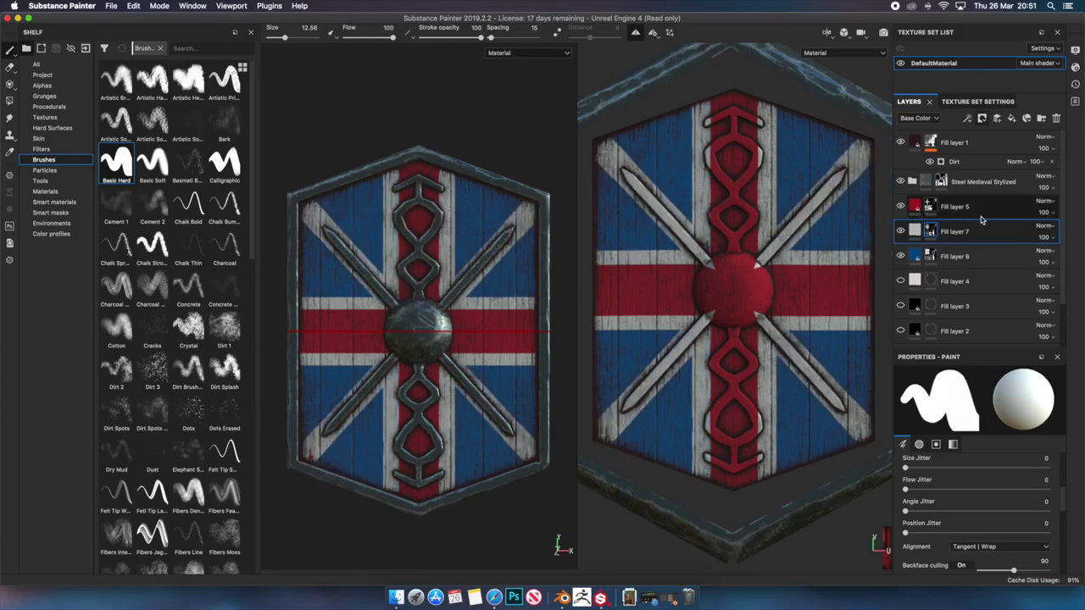
pyautogui.press('[')
pyautogui.moveTo(513, 232); pyautogui.dragTo(507, 234)
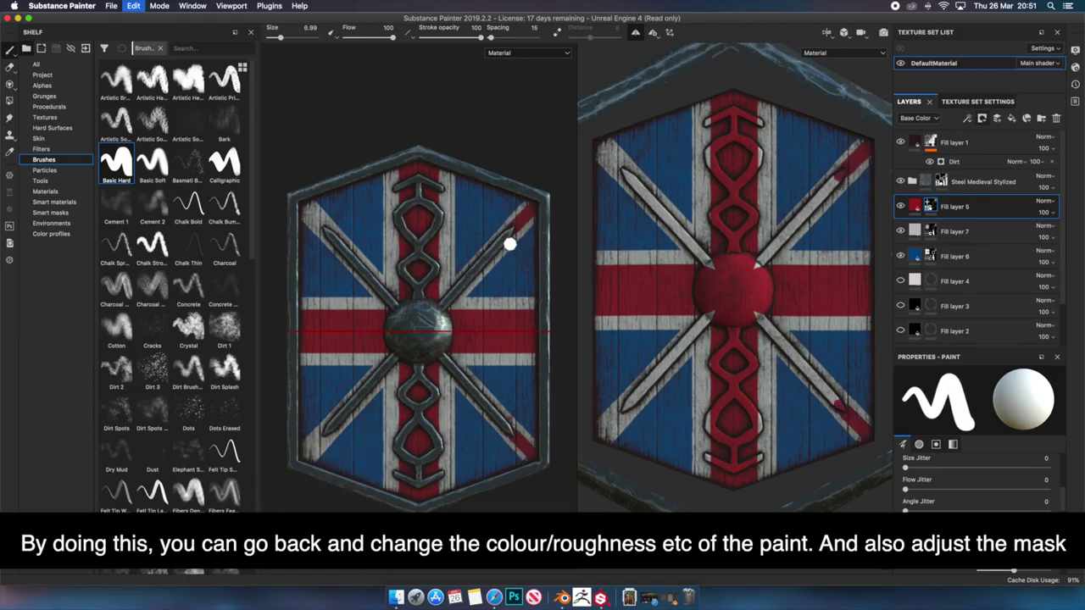
pyautogui.scroll(3, 500, 250)
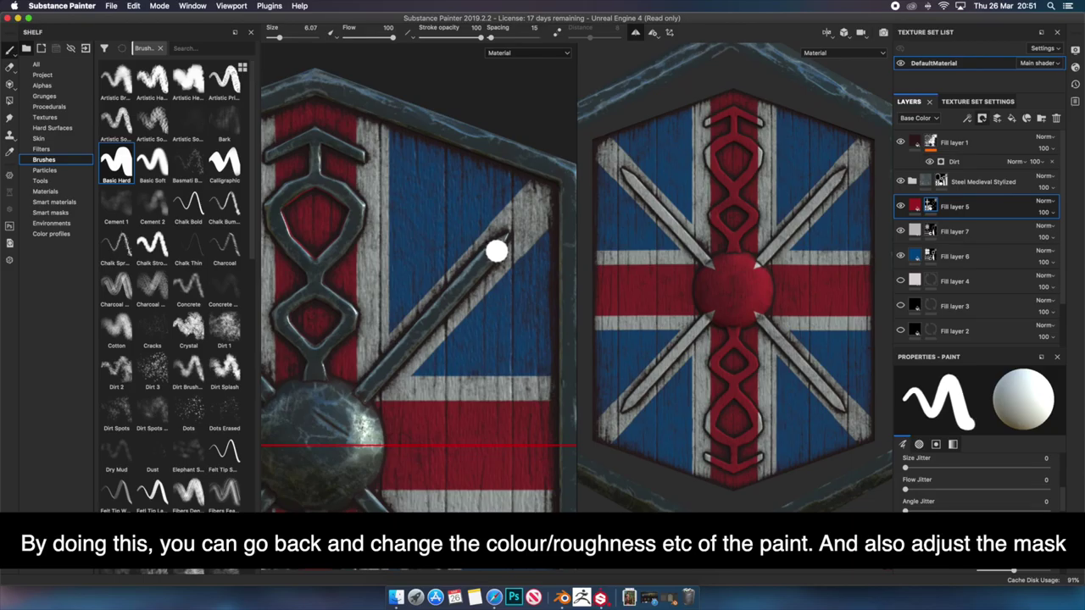
pyautogui.scroll(-3, 547, 201)
pyautogui.scroll(-3, 538, 235)
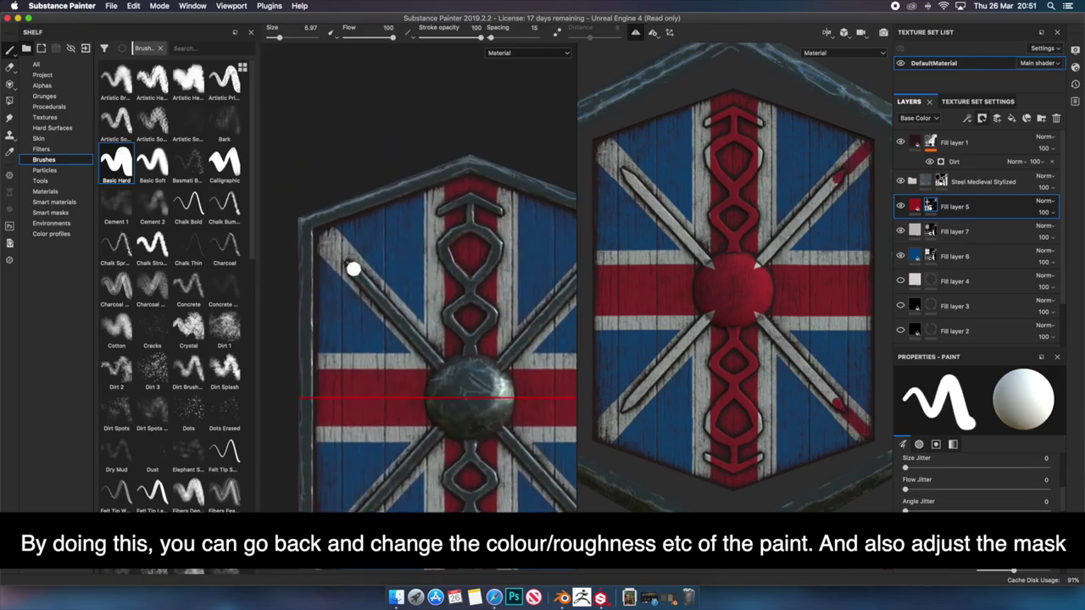
pyautogui.scroll(-3, 314, 230)
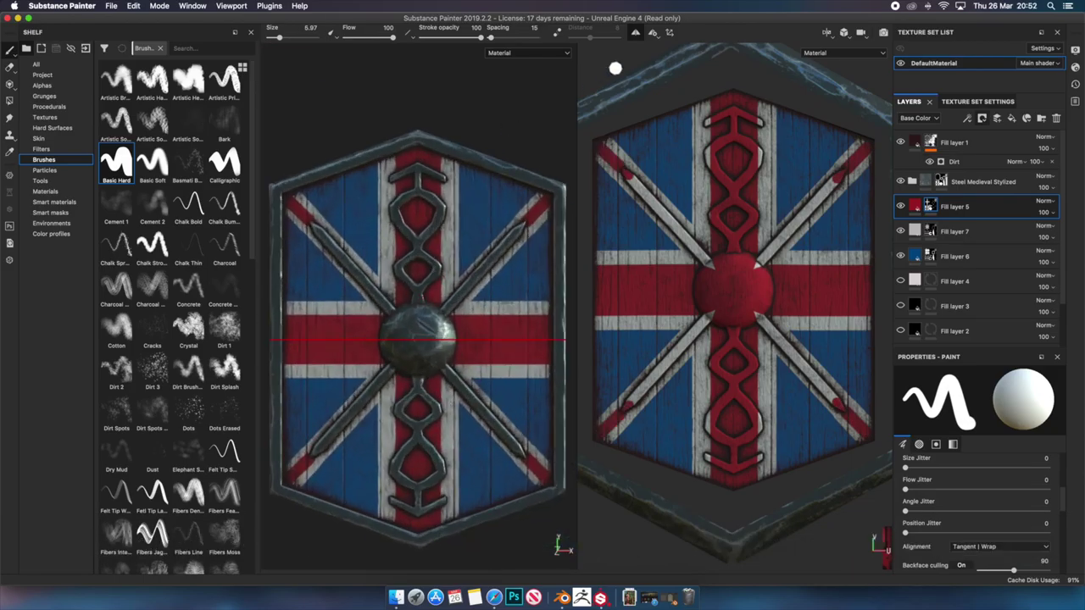
# Brighten the base colour of the white stripes on Fill layer 7
pyautogui.click(954, 231)
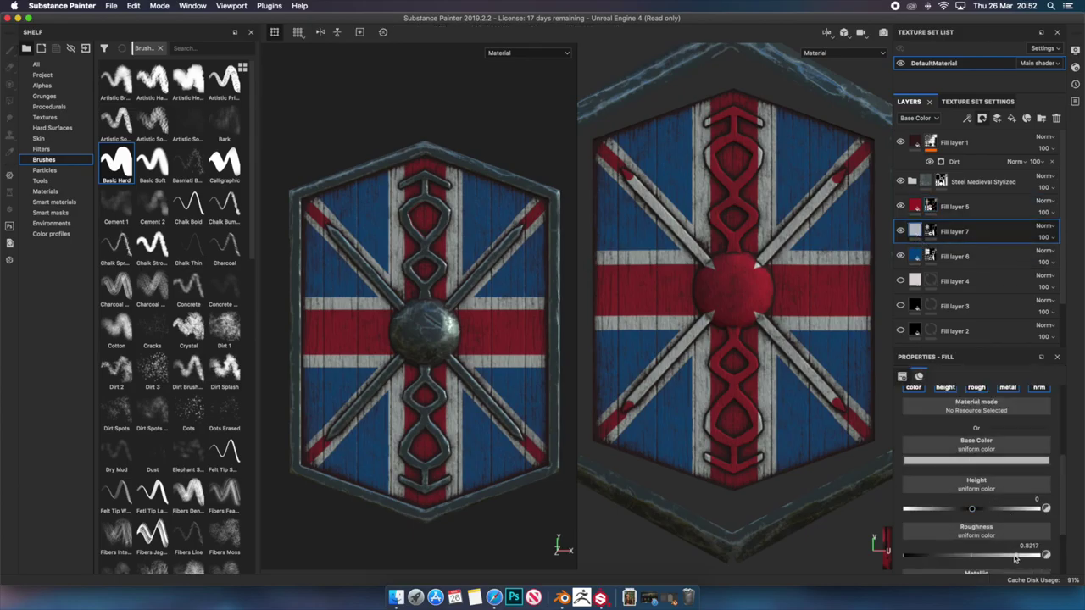
pyautogui.click(966, 463)
pyautogui.click(932, 363)
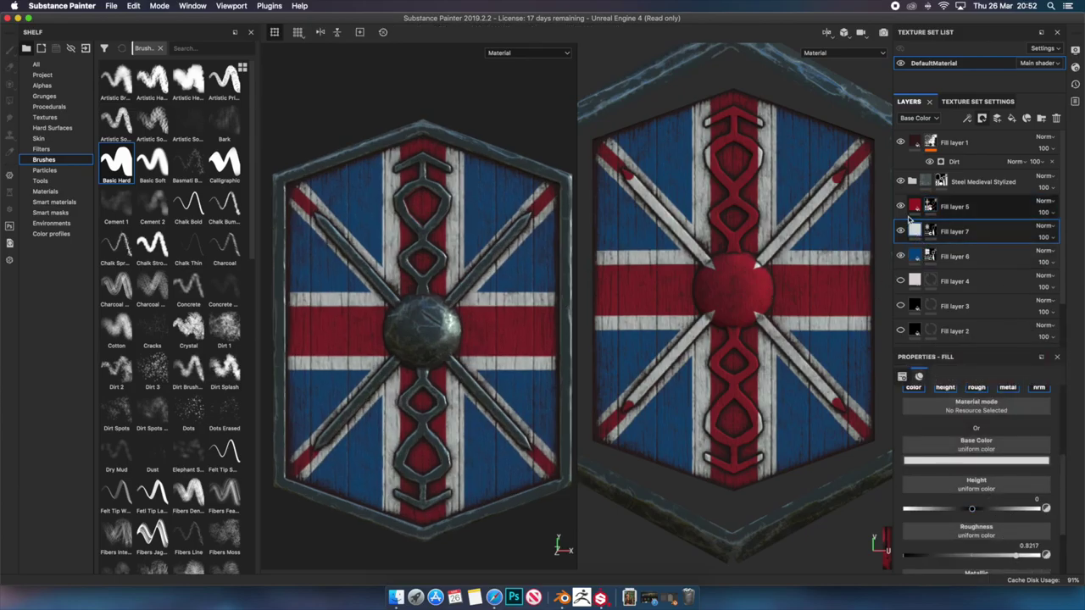
# Toggle the grunge layer to compare, then set its Dirt generator's Dirt Level to 0.74
pyautogui.click(900, 143)
pyautogui.click(901, 142)
pyautogui.click(955, 161)
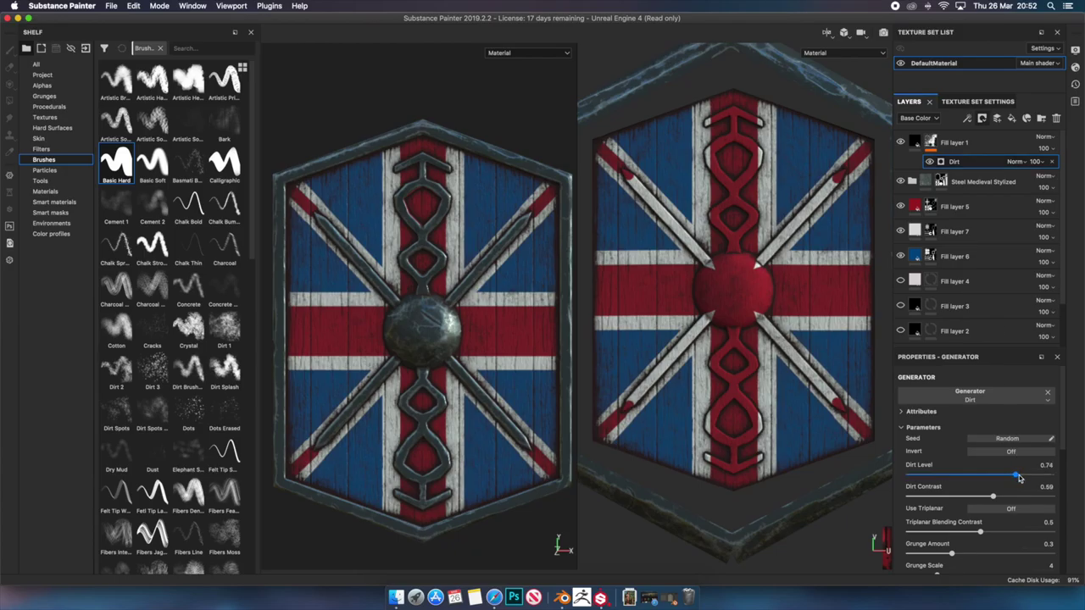
pyautogui.click(1014, 476)
pyautogui.click(845, 33)
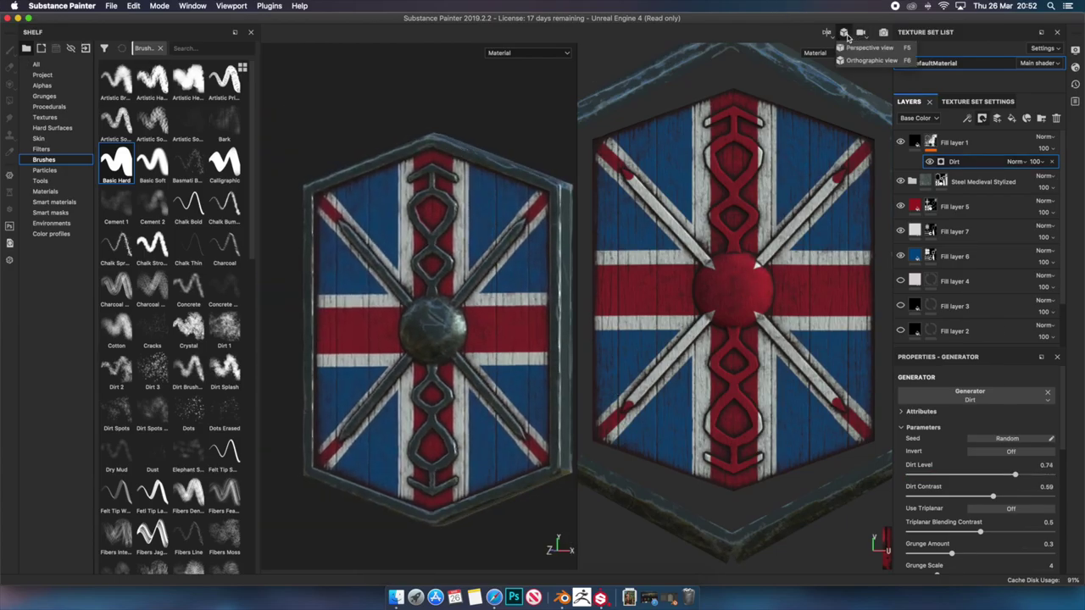